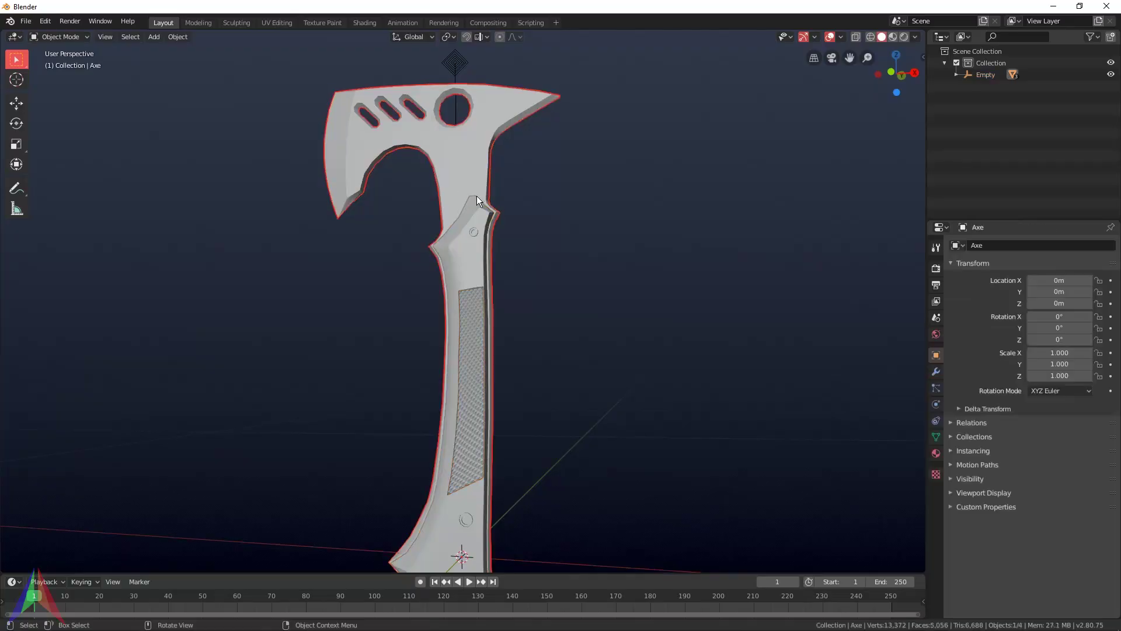
middle_click_drag(477, 195, 533, 237)
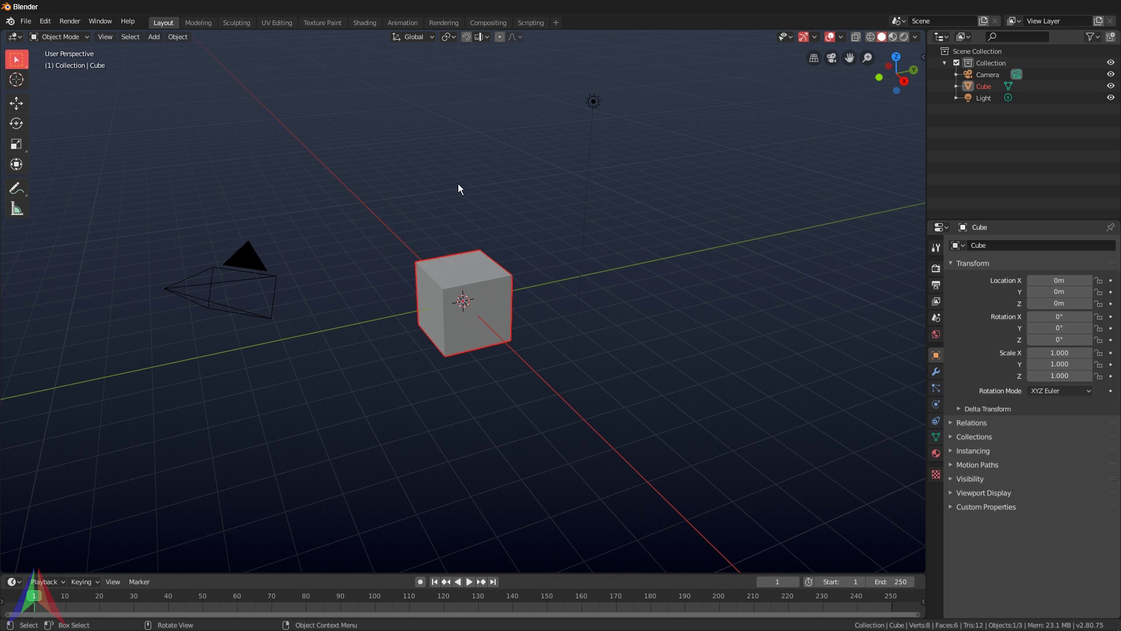
Step: Delete every default object in the scene: the camera, the cube and the light
key("a")
key("x")
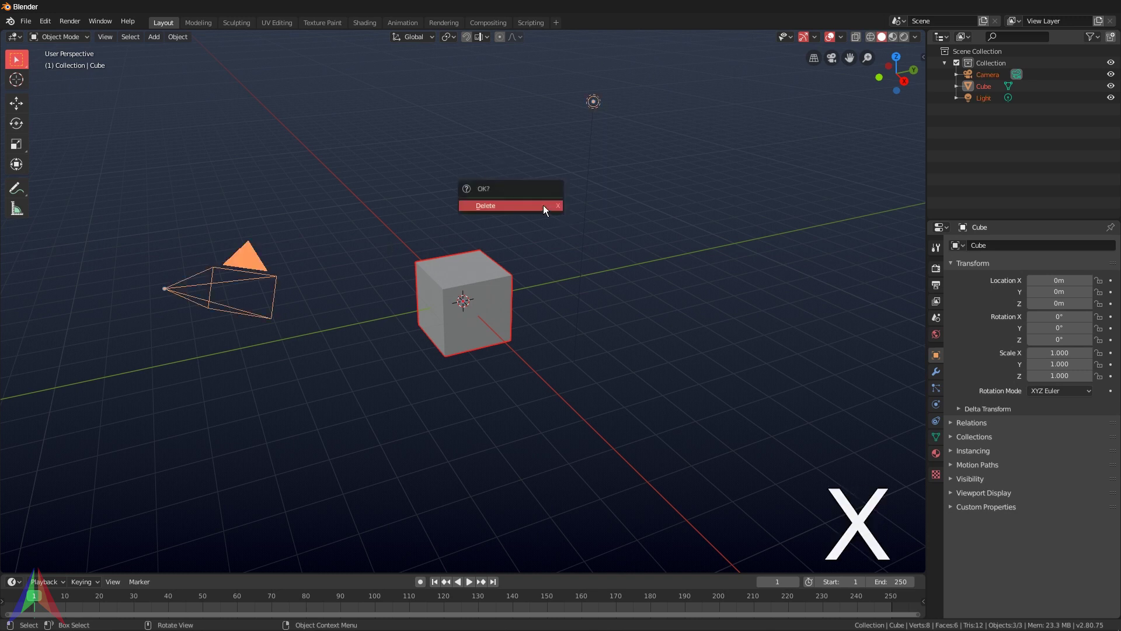
left_click(543, 204)
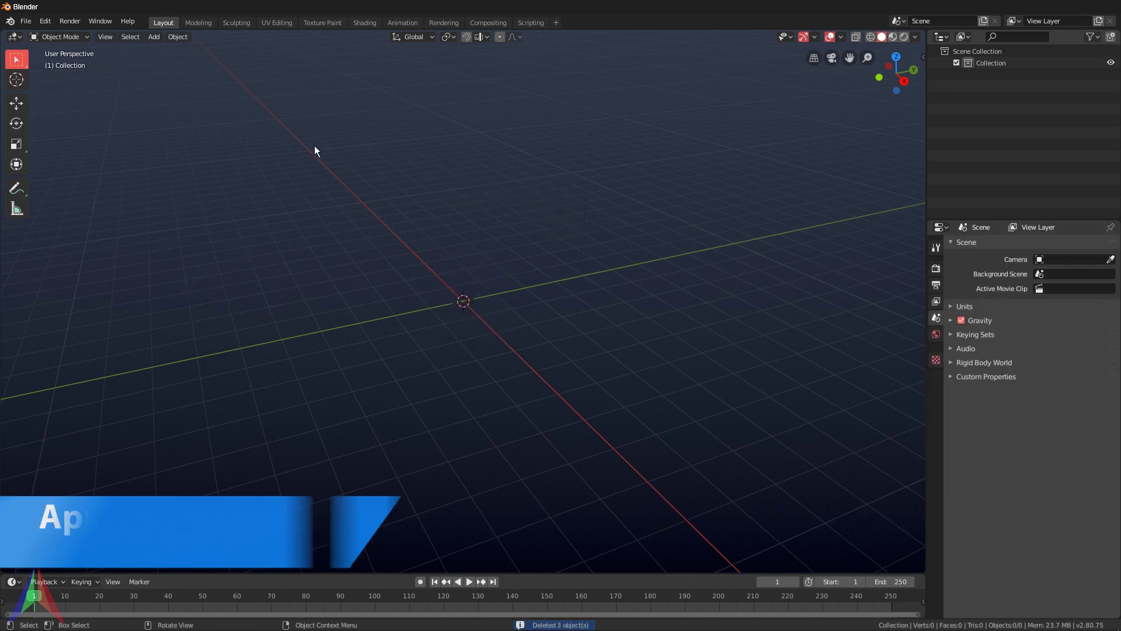
Step: Append all objects from the Object folder of Axe Model.blend, found under Textures\Axe on the desktop
left_click(26, 21)
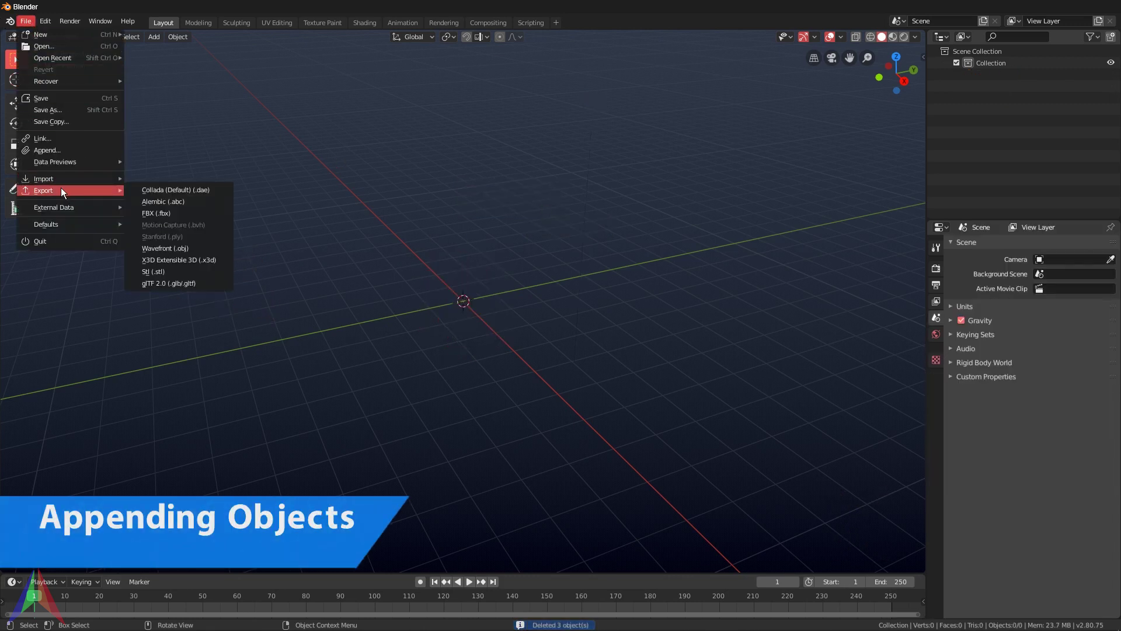
left_click(47, 150)
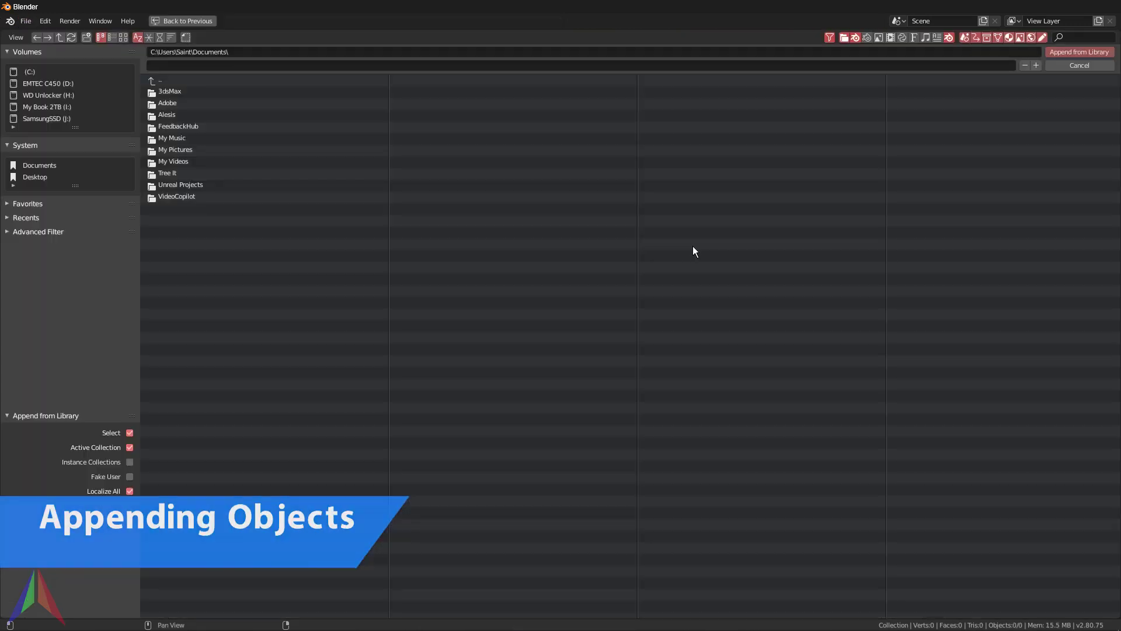
left_click(35, 177)
left_click(173, 103)
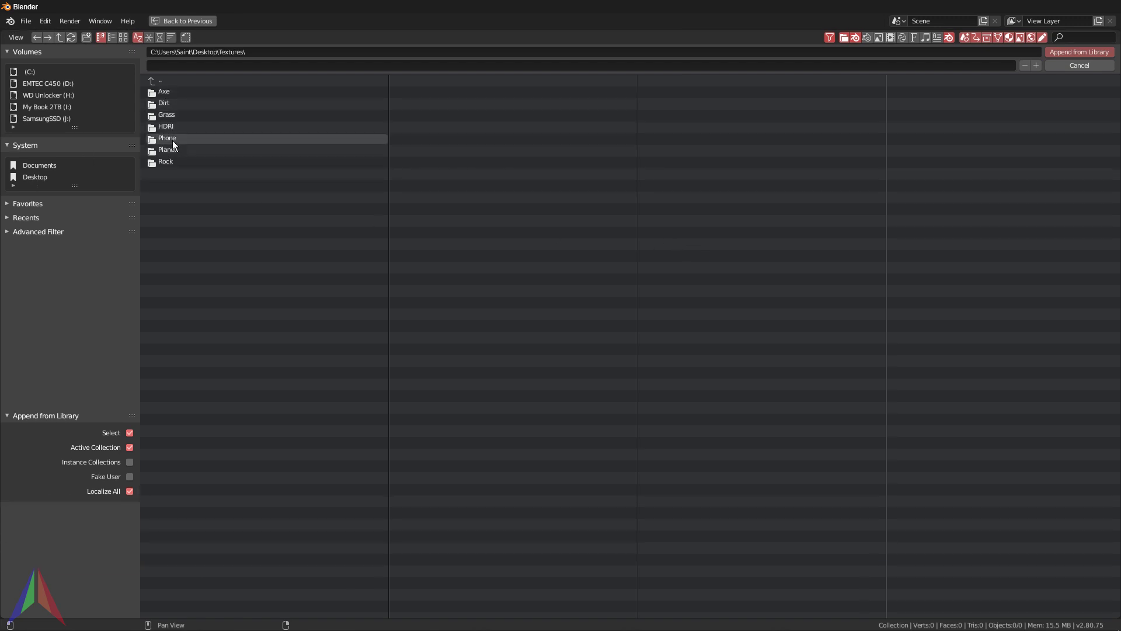
left_click(174, 91)
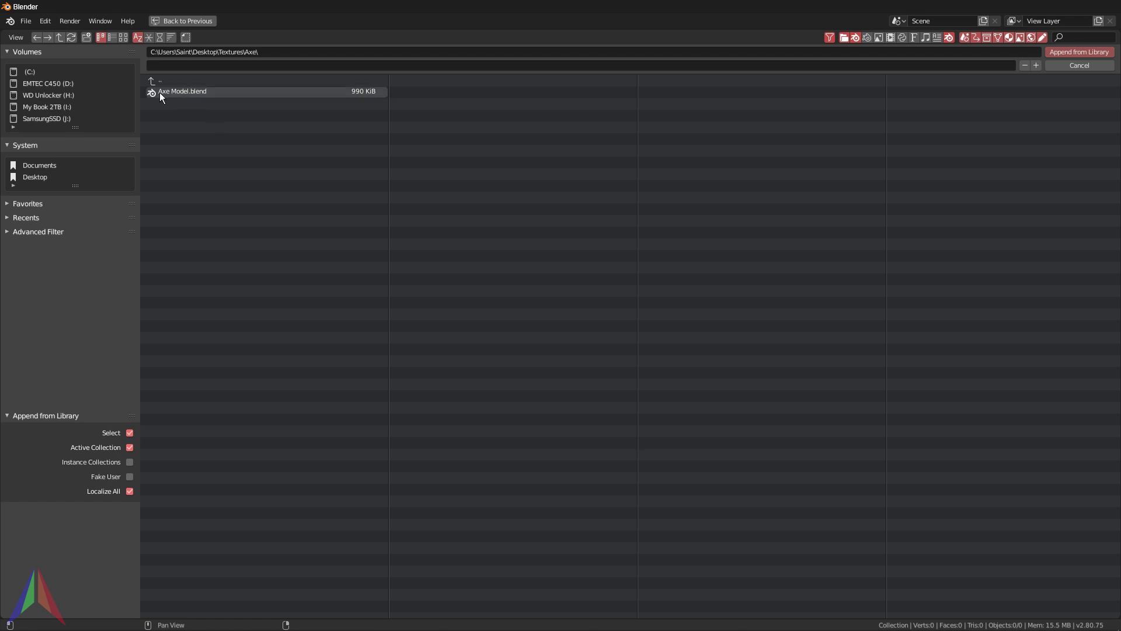
left_click(160, 93)
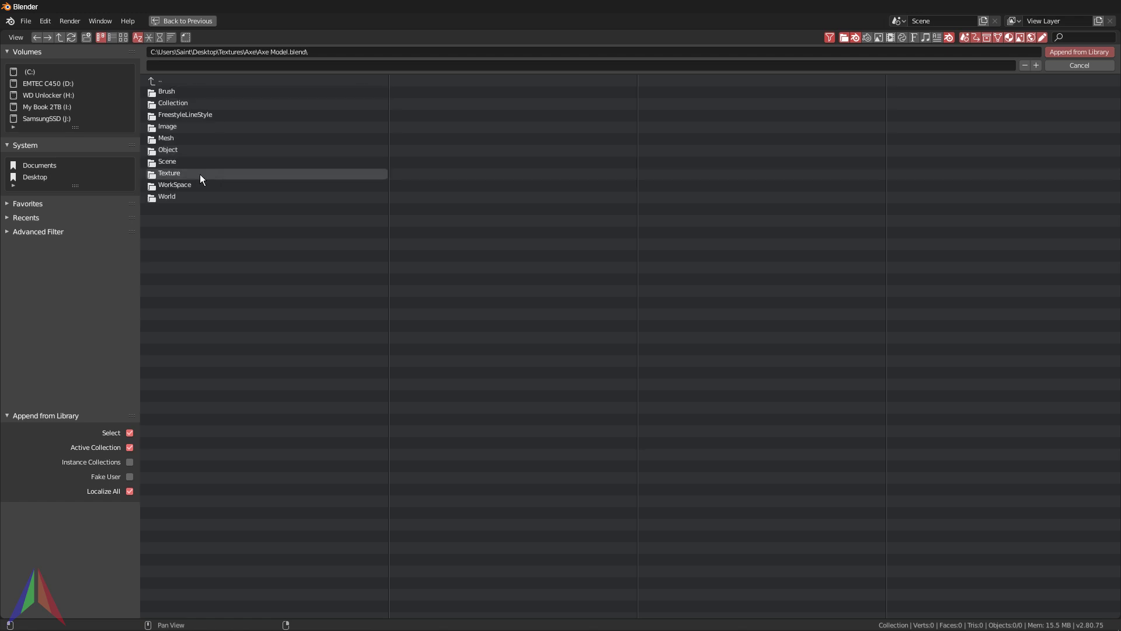
left_click(174, 153)
left_click_drag(170, 146, 193, 87)
left_click(1081, 52)
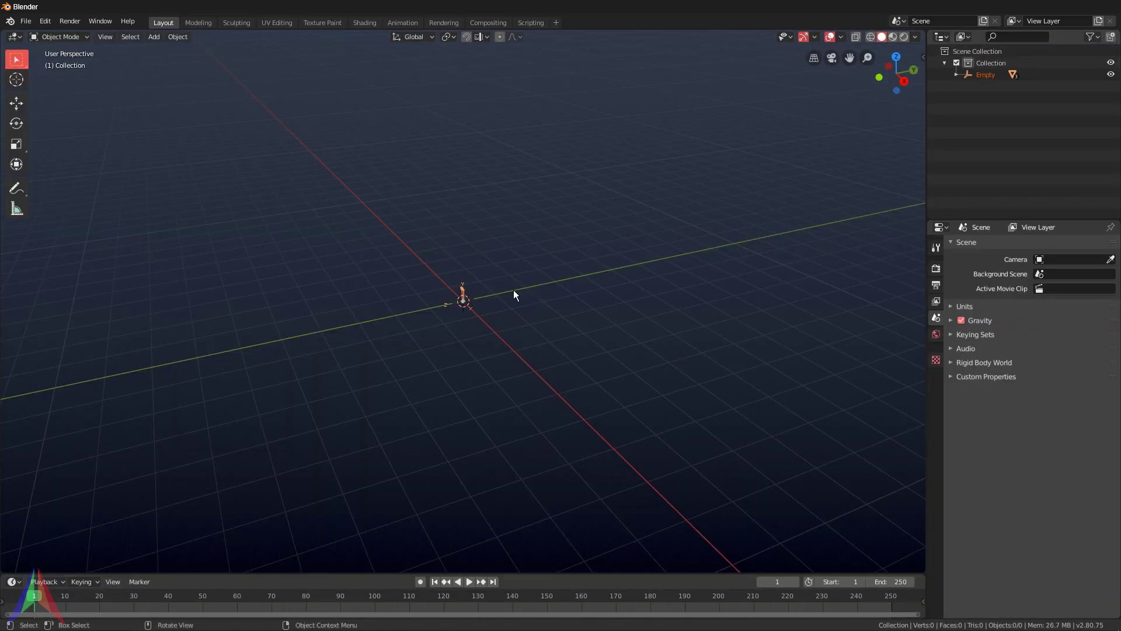
Step: Examine the appended axe model up close in the 3D view
scroll(445, 243, "up", 5)
key("Home")
middle_click_drag(436, 234, 488, 266)
scroll(486, 257, "up", 5)
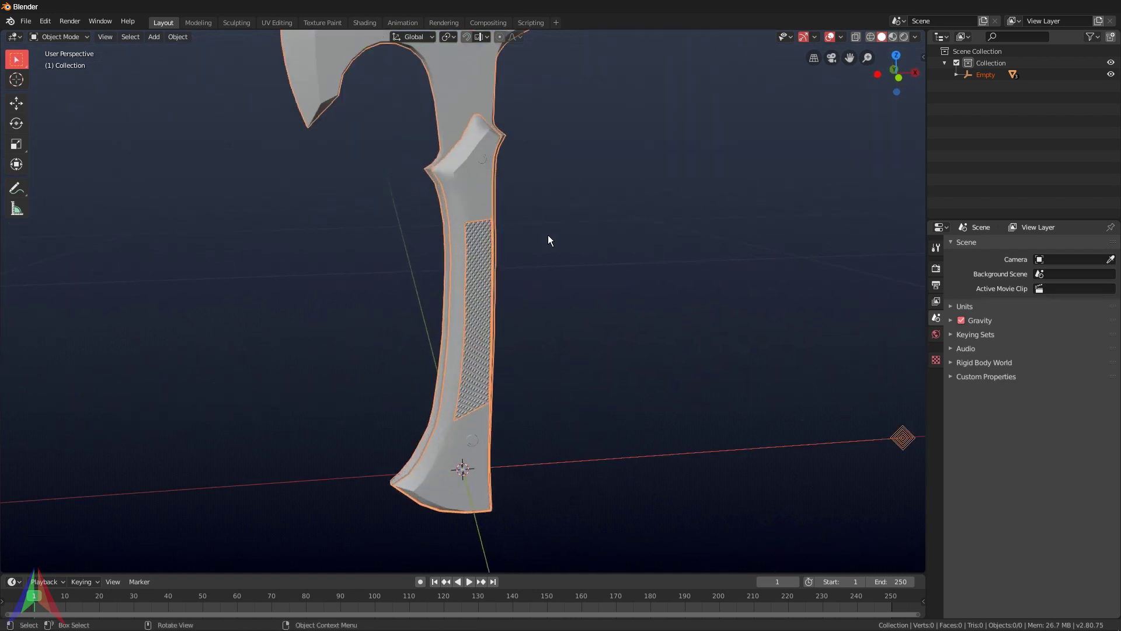
scroll(547, 235, "down", 2)
scroll(515, 210, "down", 3)
Step: Select the axe's metal body and inspect its mesh in Edit Mode, returning to Object Mode to view the whole model
left_click(458, 179)
middle_click_drag(495, 206, 533, 235)
key("Tab")
scroll(496, 303, "up", 3)
middle_click_drag(496, 304, 384, 269)
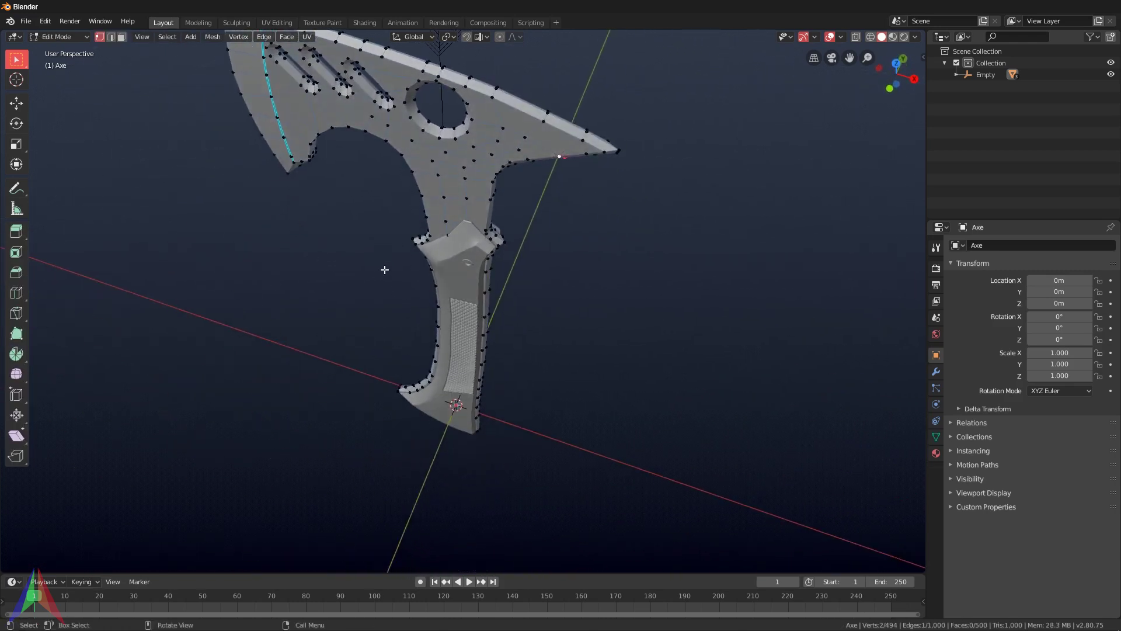
key("Tab")
scroll(701, 198, "up", 2)
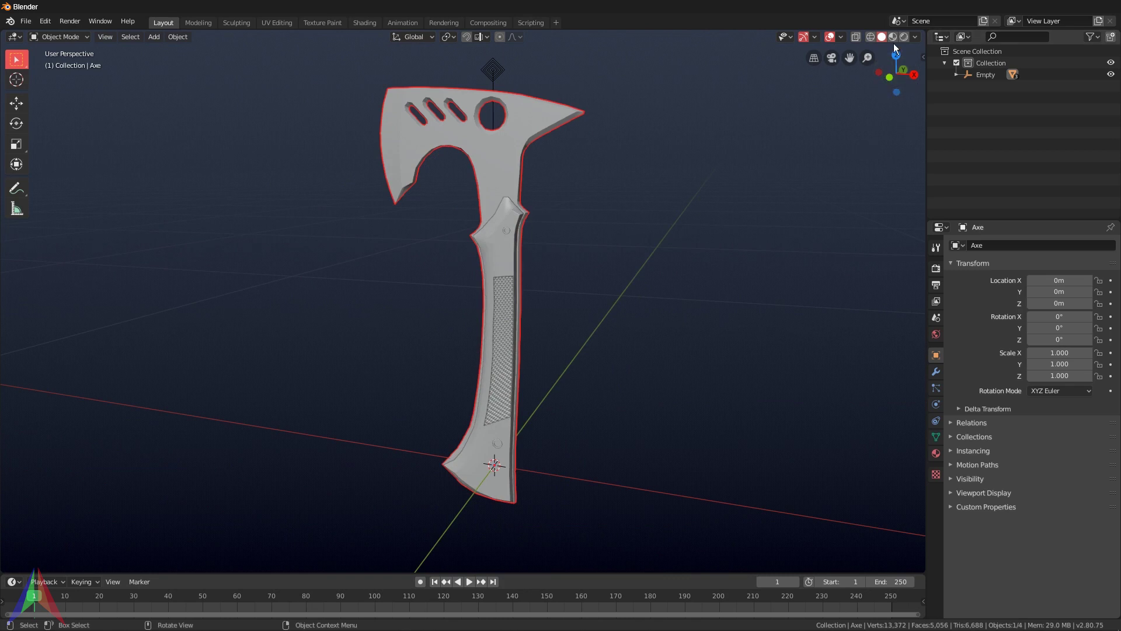
middle_click_drag(566, 150, 491, 199)
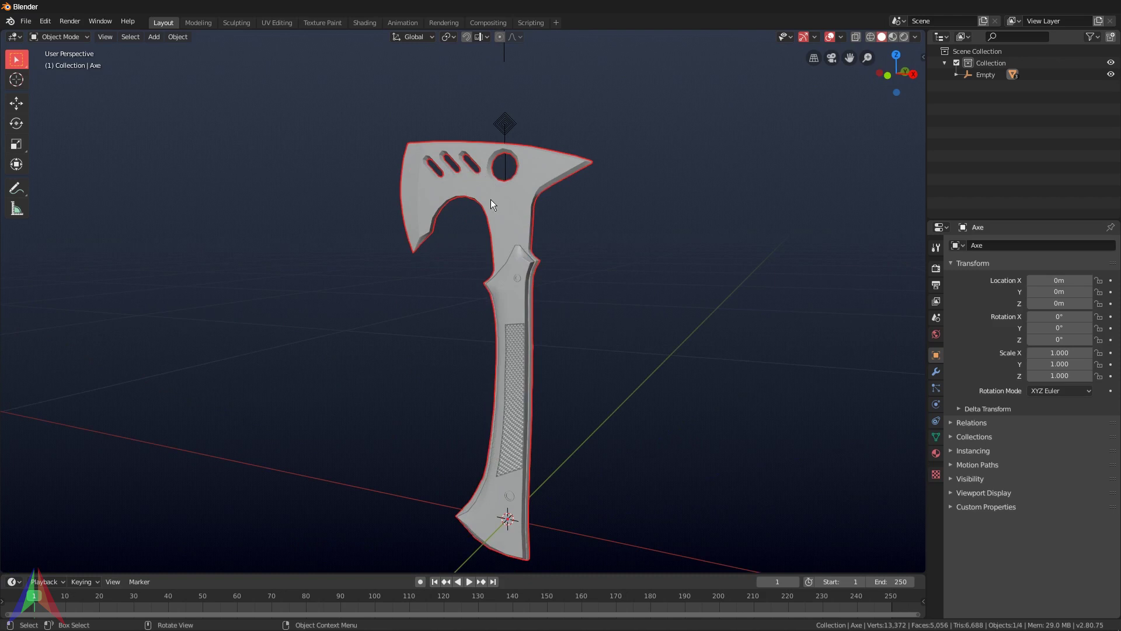
scroll(559, 284, "up", 2)
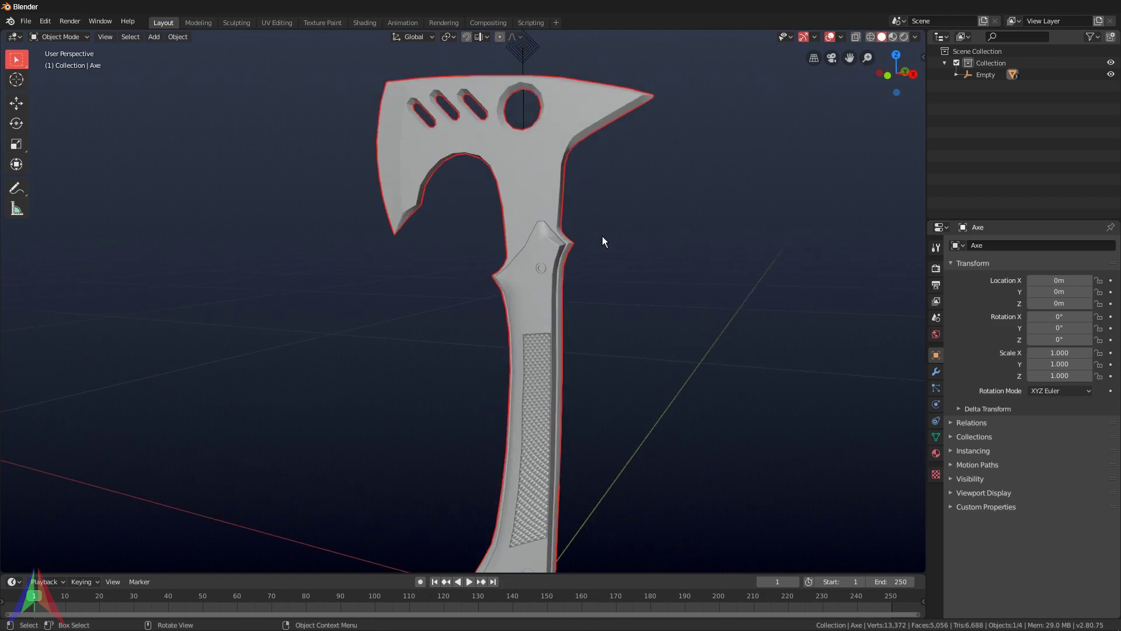
mouse_move(579, 218)
middle_mouse_down("shift")
mouse_move(542, 155)
mouse_move(550, 177)
middle_mouse_up("shift")
scroll(541, 153, "down", 3)
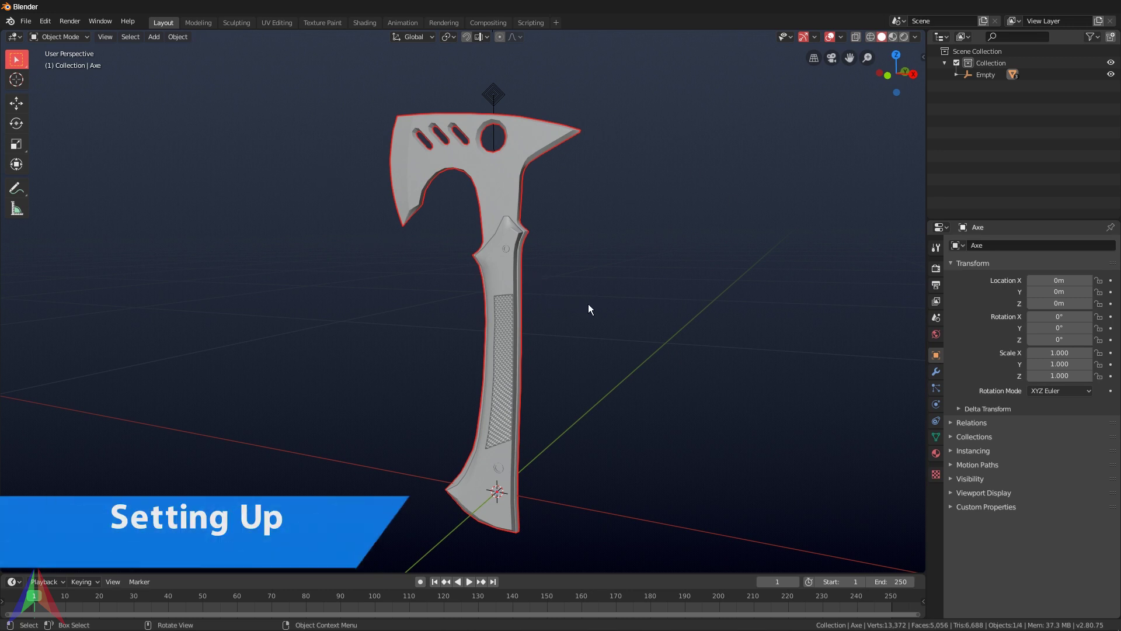
Step: Assign an Environment Texture to the world background color
left_click(936, 335)
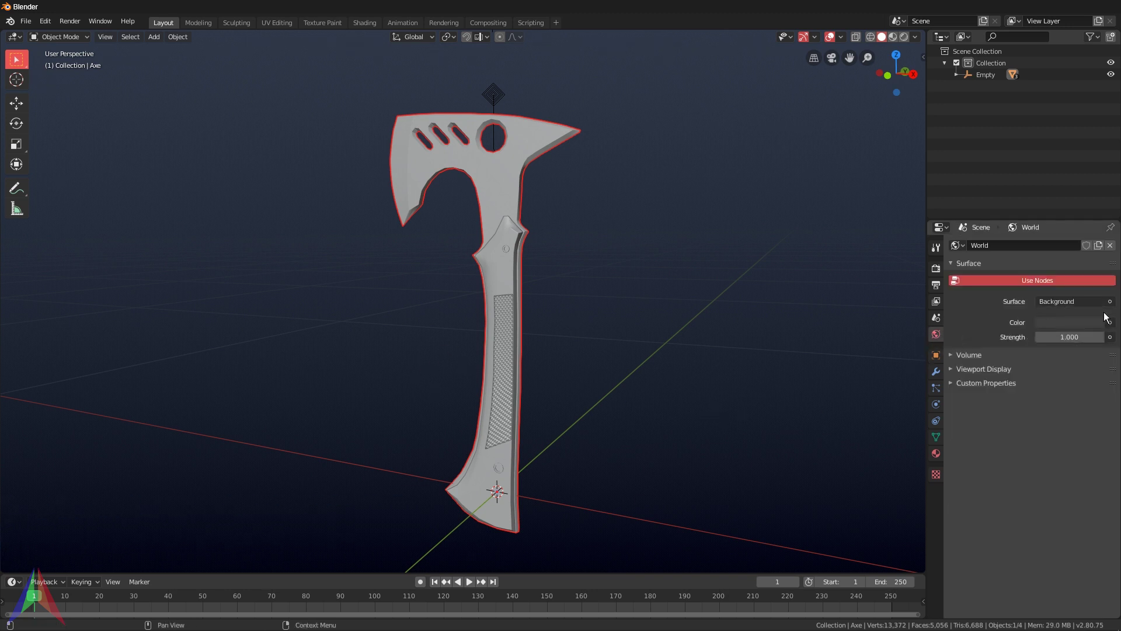
left_click(1110, 325)
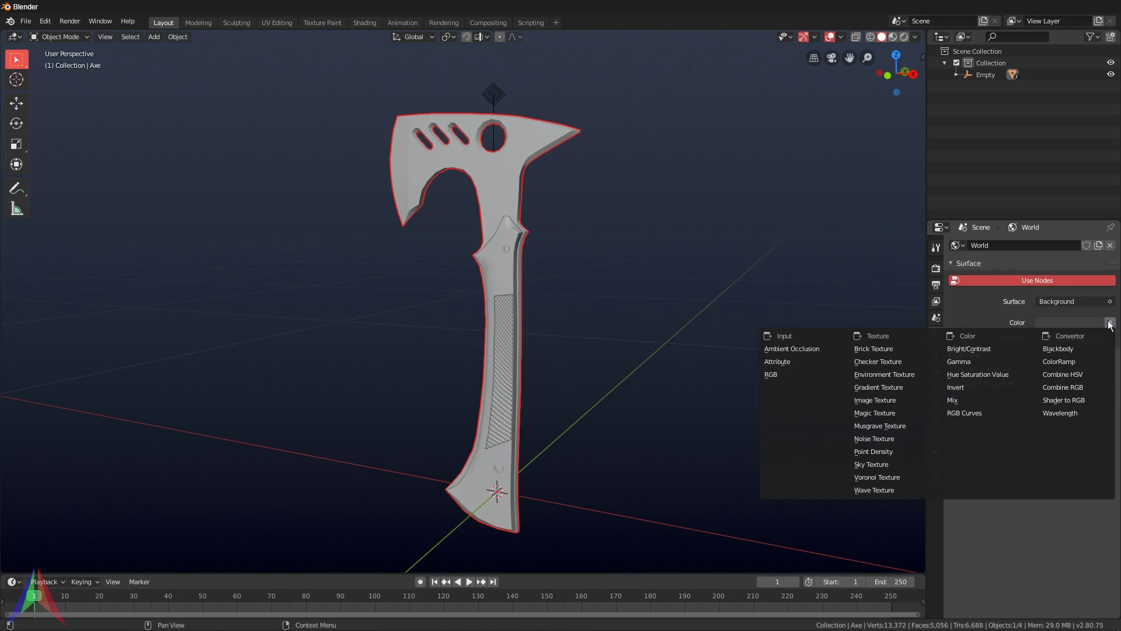
left_click(882, 375)
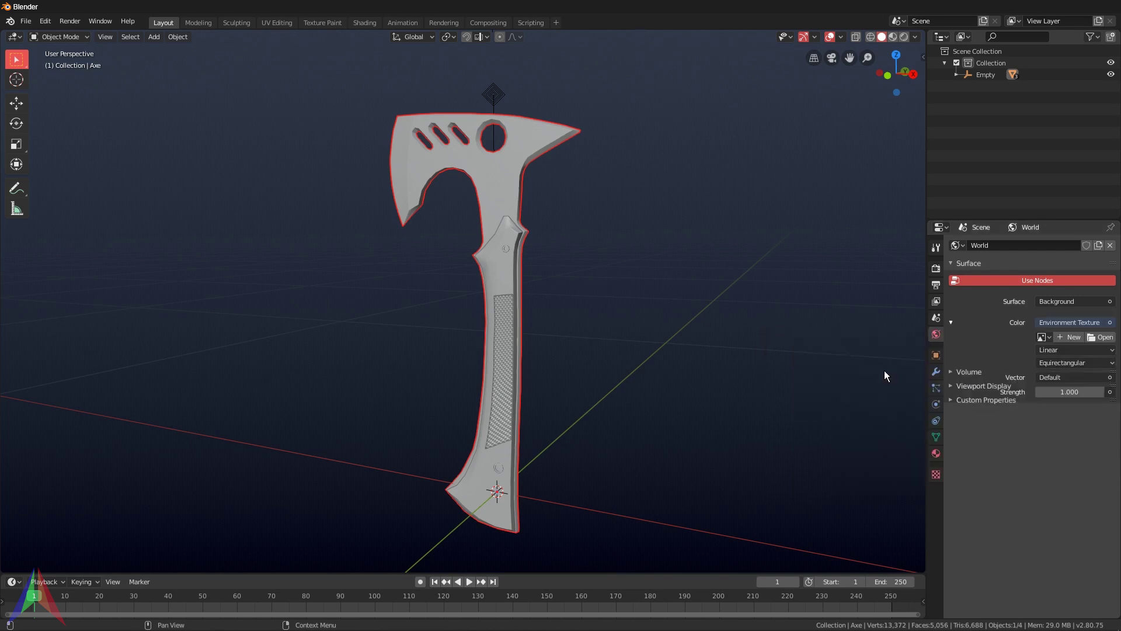
Step: Load Studio007.exr from the desktop's Textures\HDRI folder as the environment image, browsing the files as thumbnails
left_click(1102, 339)
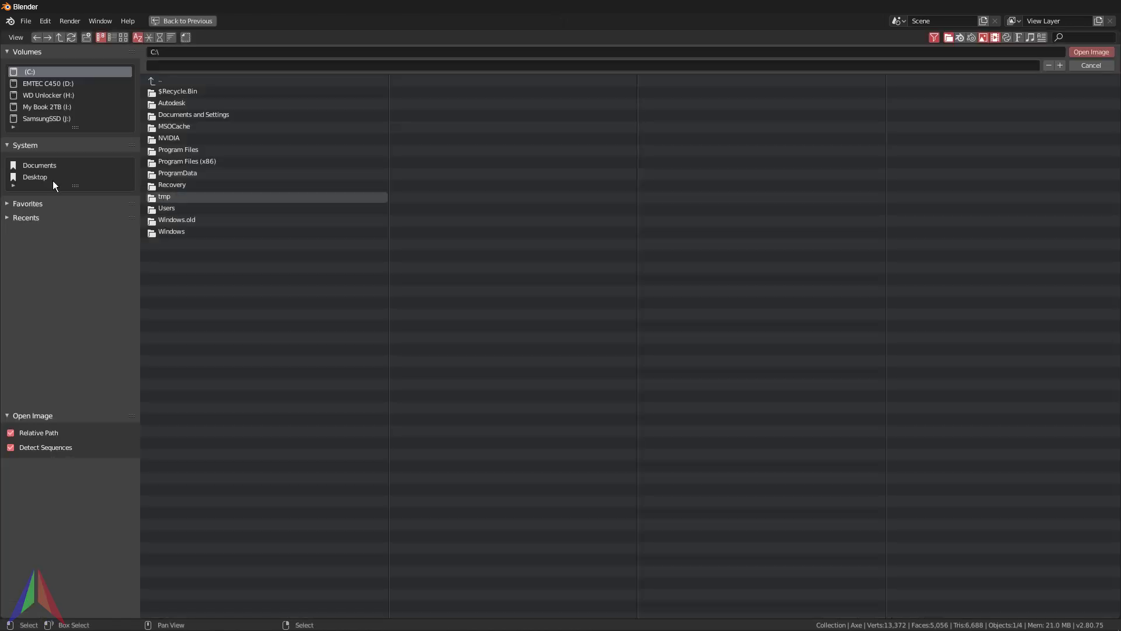
left_click(51, 178)
left_click(170, 103)
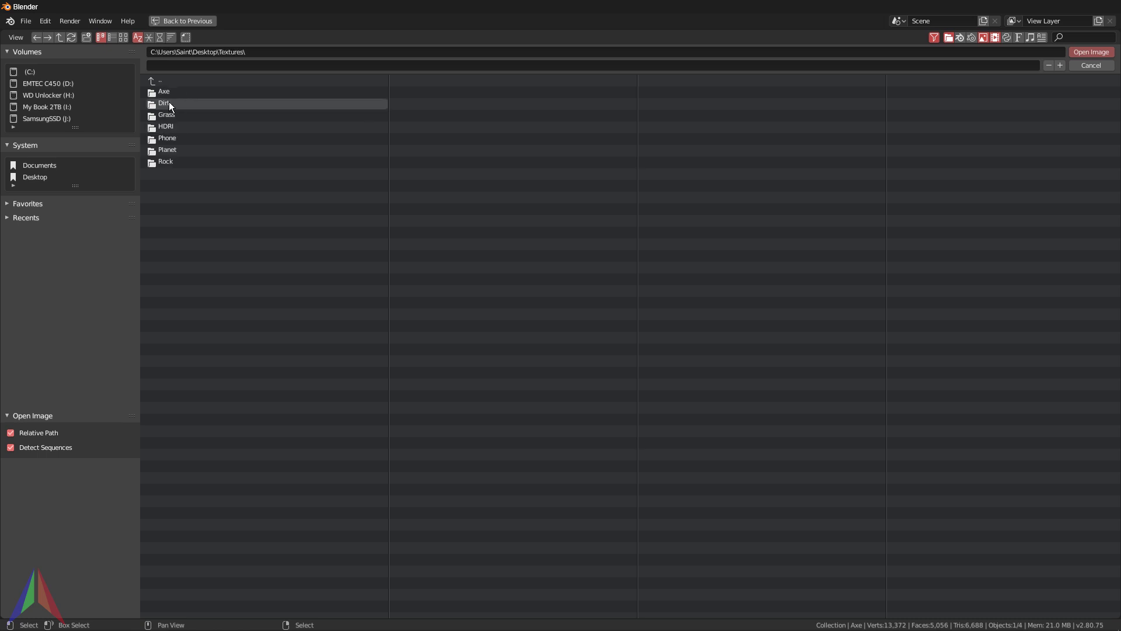
left_click(173, 135)
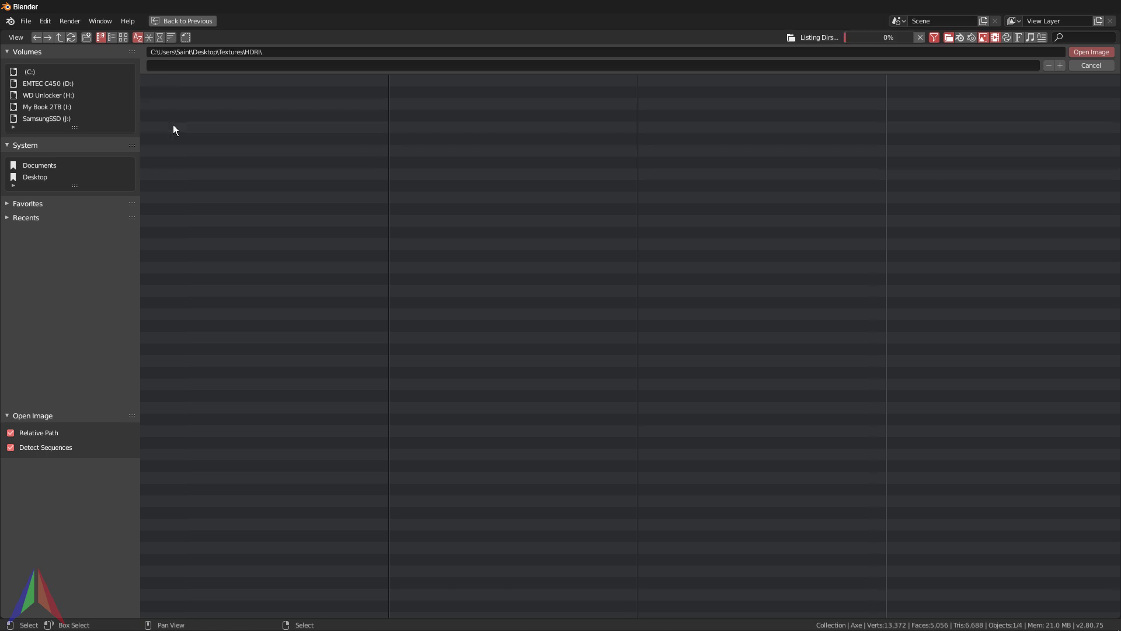
left_click(123, 37)
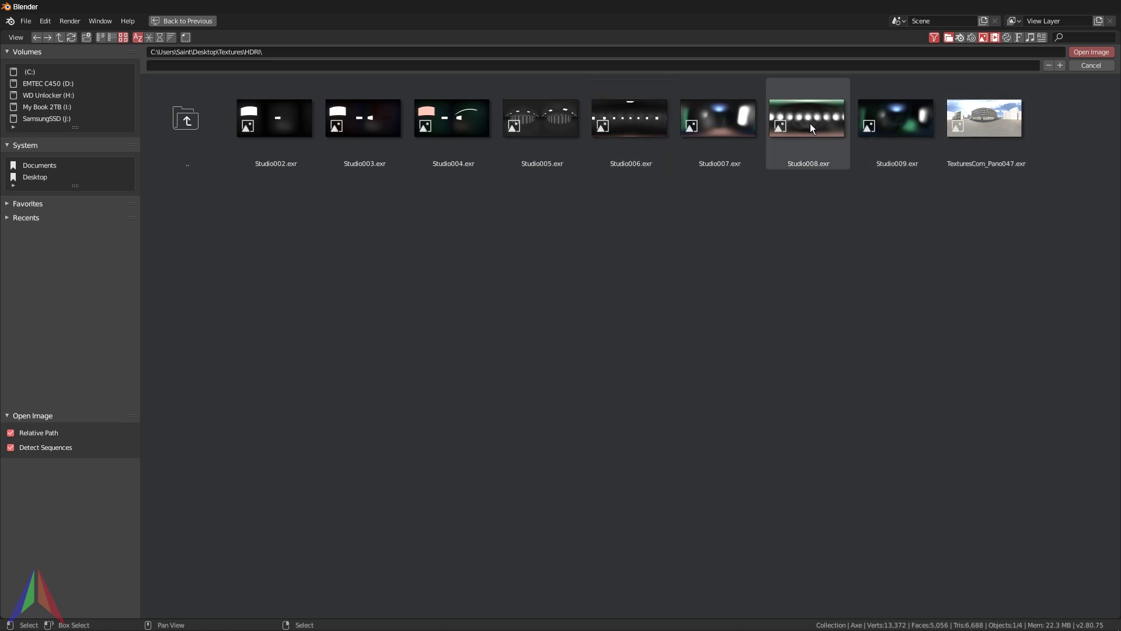
left_click(689, 121)
left_click(1091, 52)
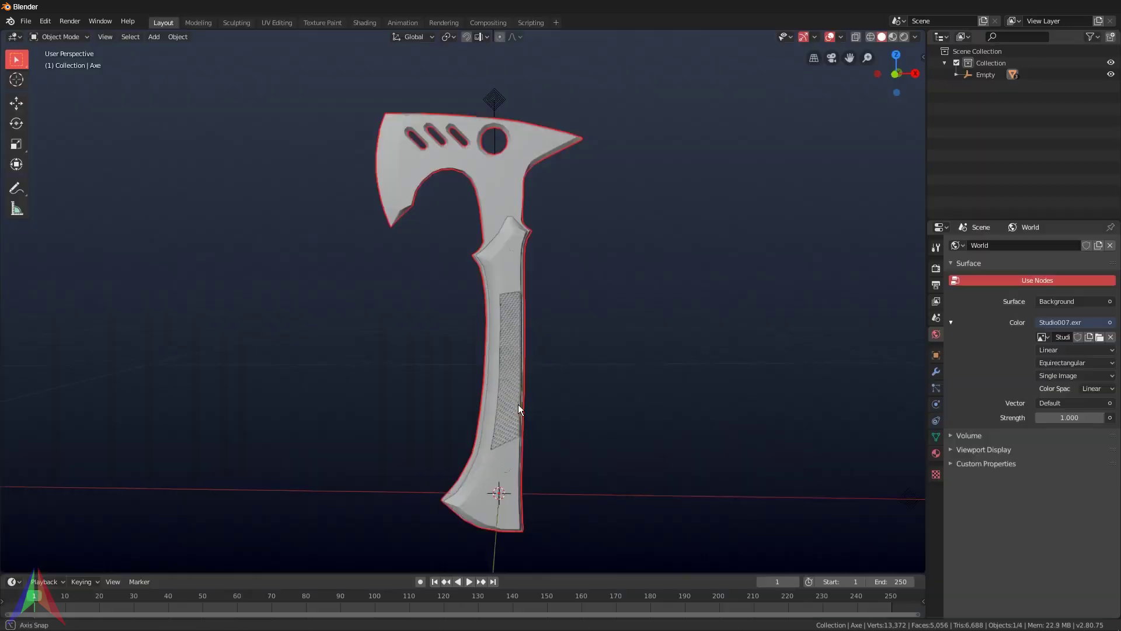
Step: Switch the viewport to Rendered shading and check the environment lighting around the axe
middle_click_drag(565, 395, 525, 401)
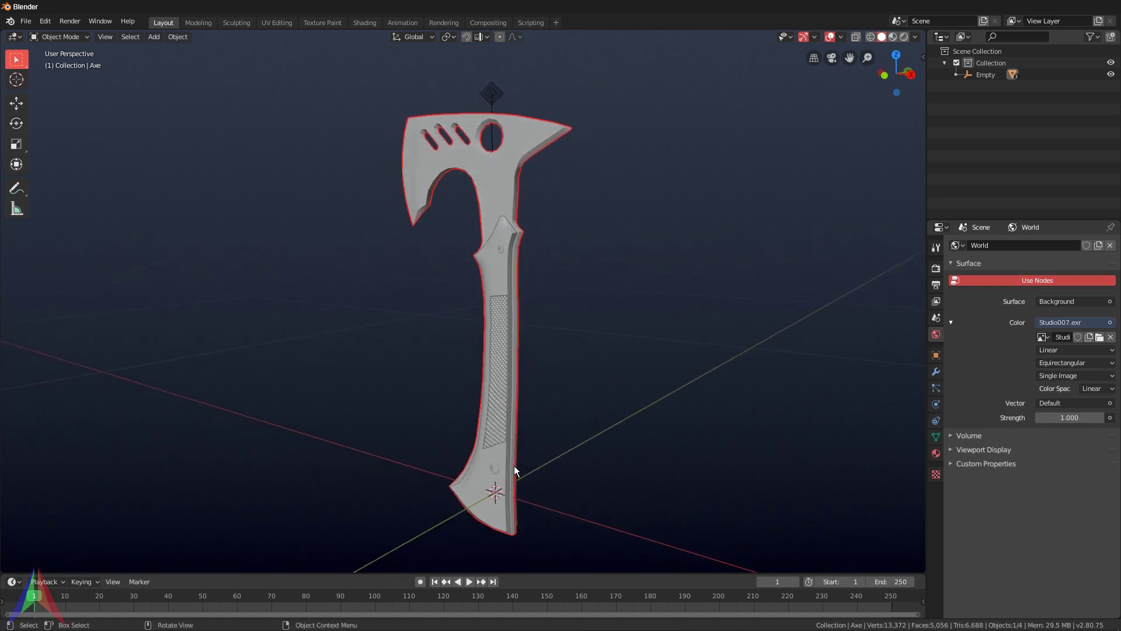
key("z")
left_click(594, 401)
middle_click_drag(538, 332, 839, 227)
middle_click_drag(350, 384, 347, 263)
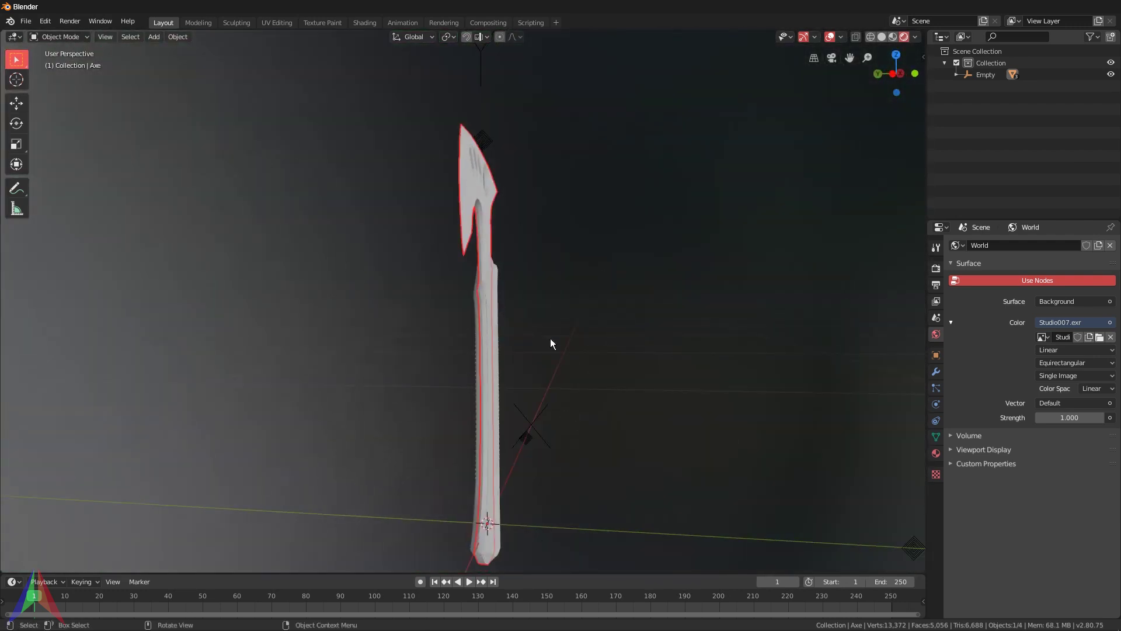
middle_click_drag(550, 338, 407, 331)
key("shift+a")
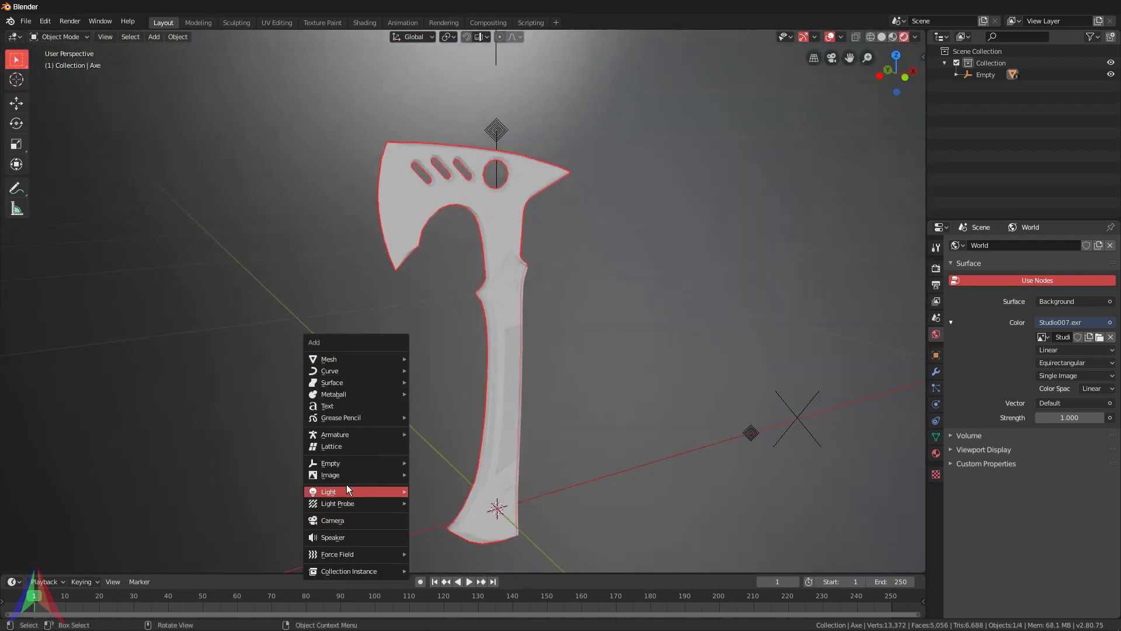
middle_click_drag(604, 234, 904, 273)
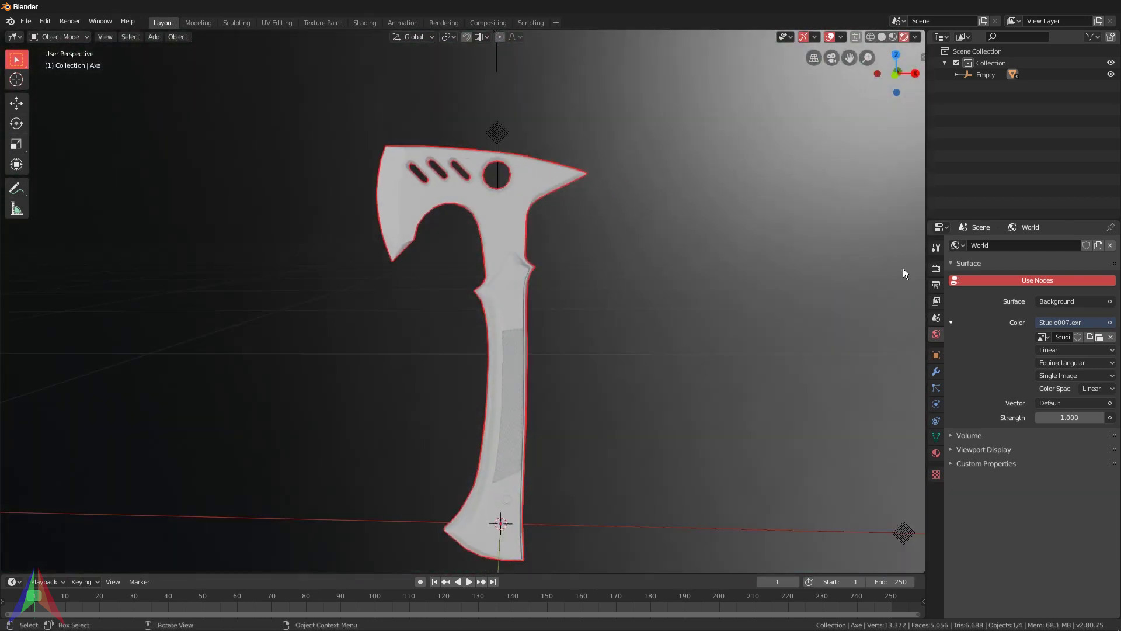
Step: Make the rendered background transparent in the Eevee film settings
left_click(935, 267)
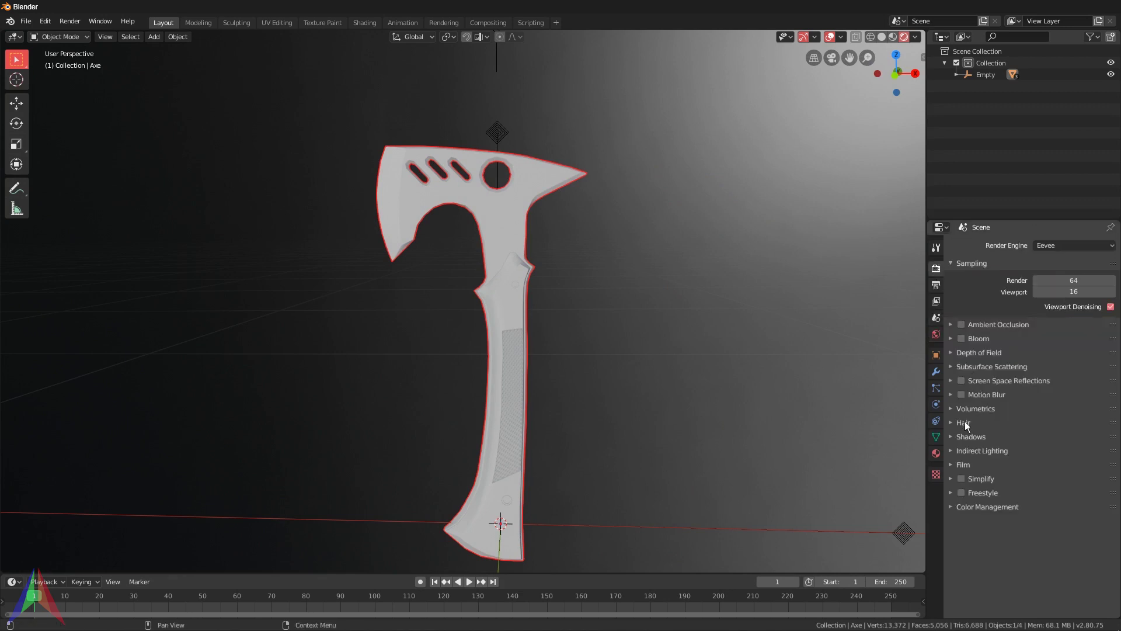
left_click(964, 465)
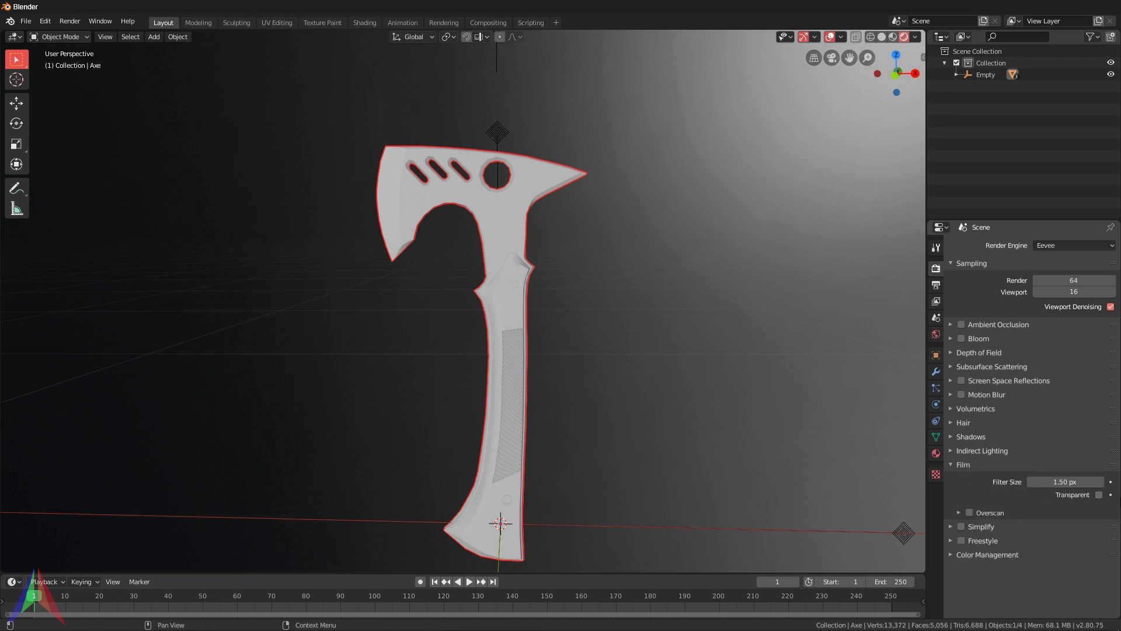
left_click(1100, 495)
middle_click_drag(734, 404, 696, 401)
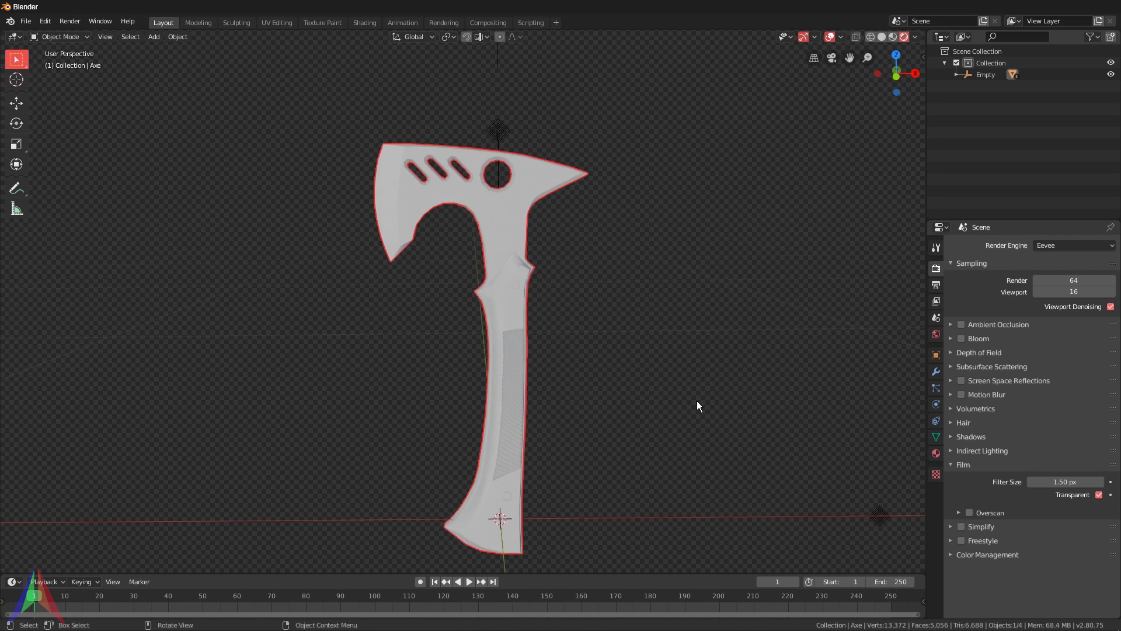
middle_click_drag(241, 358, 345, 357)
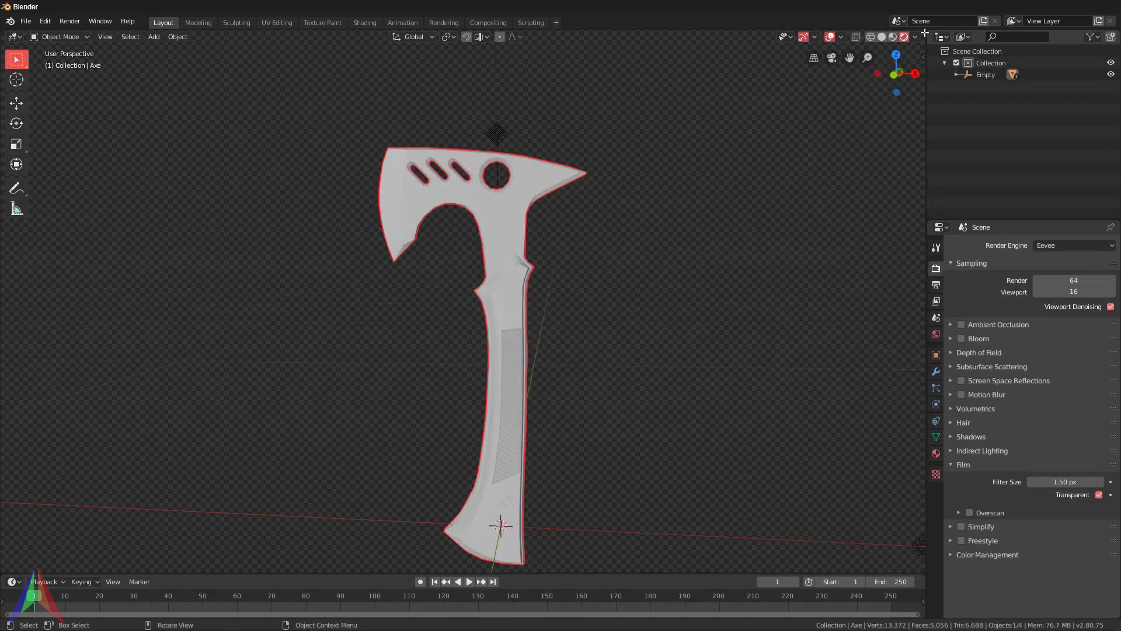
Step: Split the 3D viewport side by side and turn the new area into a Shader Editor with its sidebar hidden
left_click_drag(925, 30, 498, 222)
scroll(229, 243, "up", 3)
middle_click_drag(251, 268, 264, 222)
left_click(512, 37)
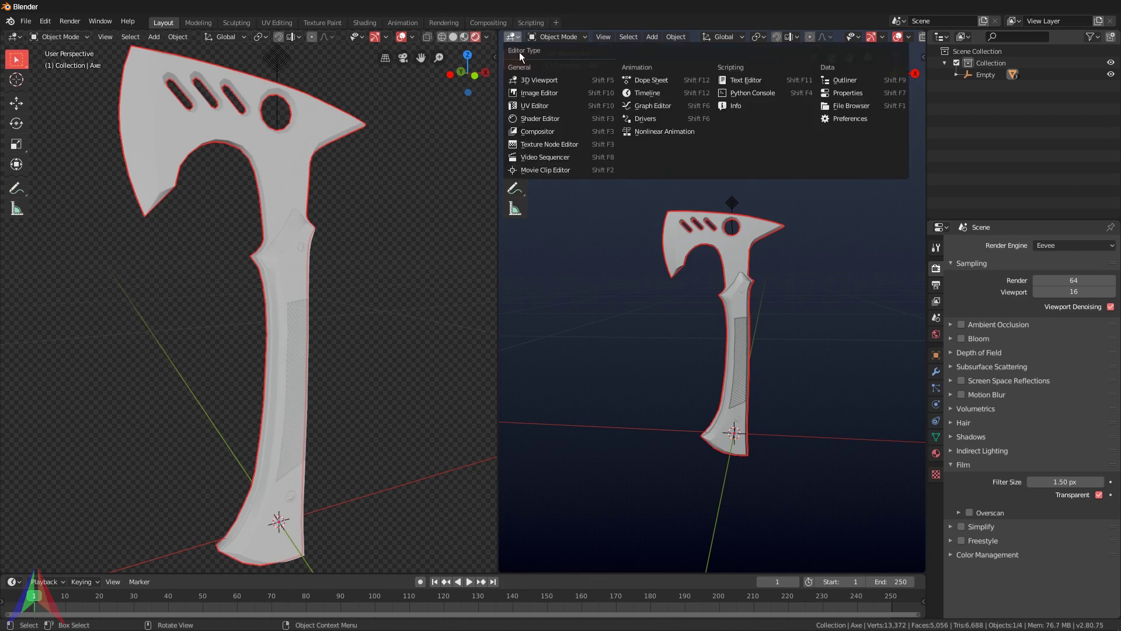
left_click(535, 120)
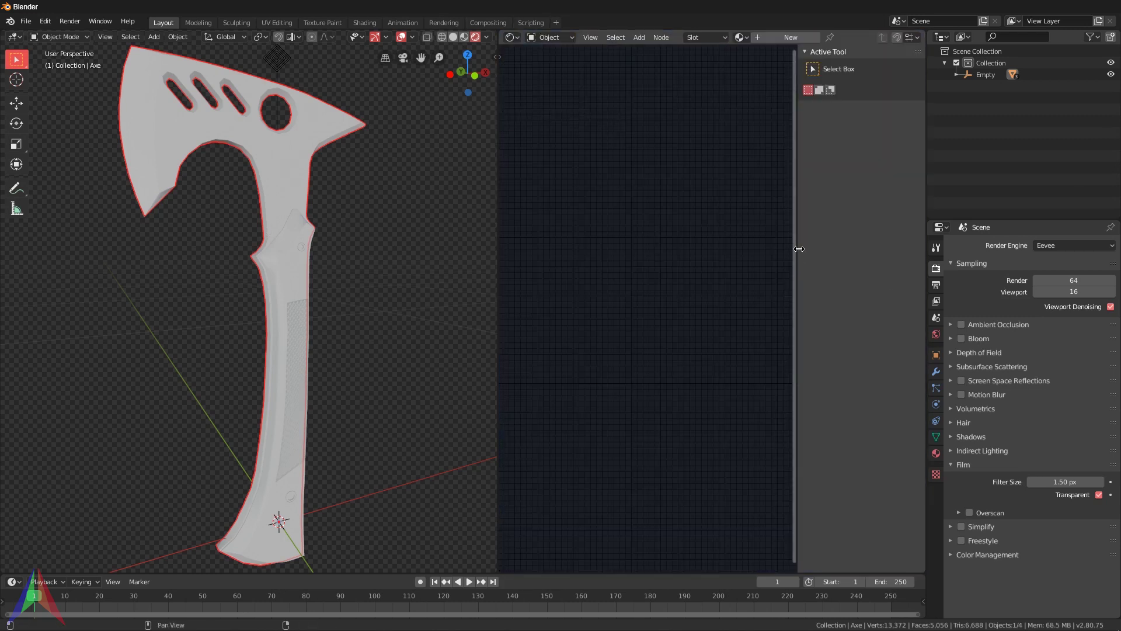
left_click_drag(799, 248, 911, 249)
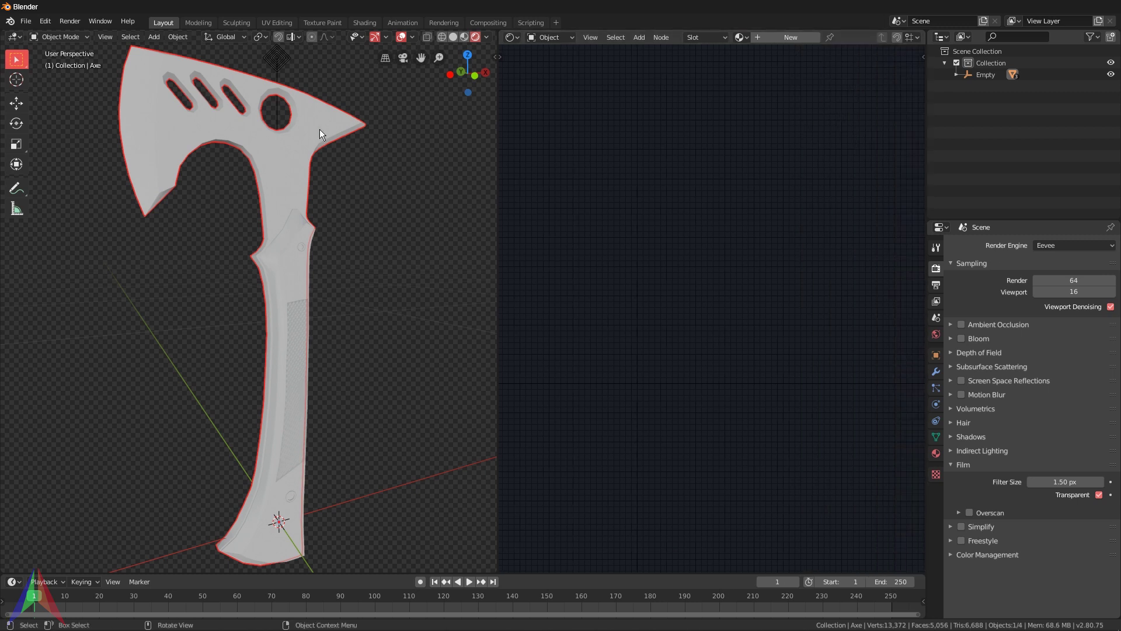
Step: Hide the handle and the overlapping handle part beneath it, then select the bare axe body
key("g")
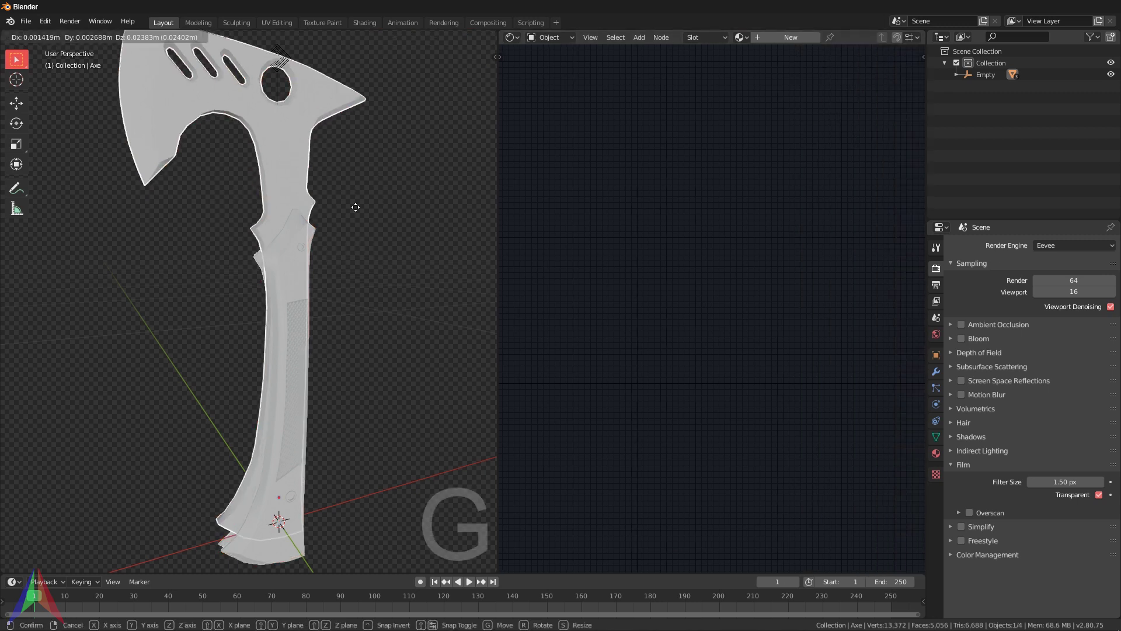
key("Escape")
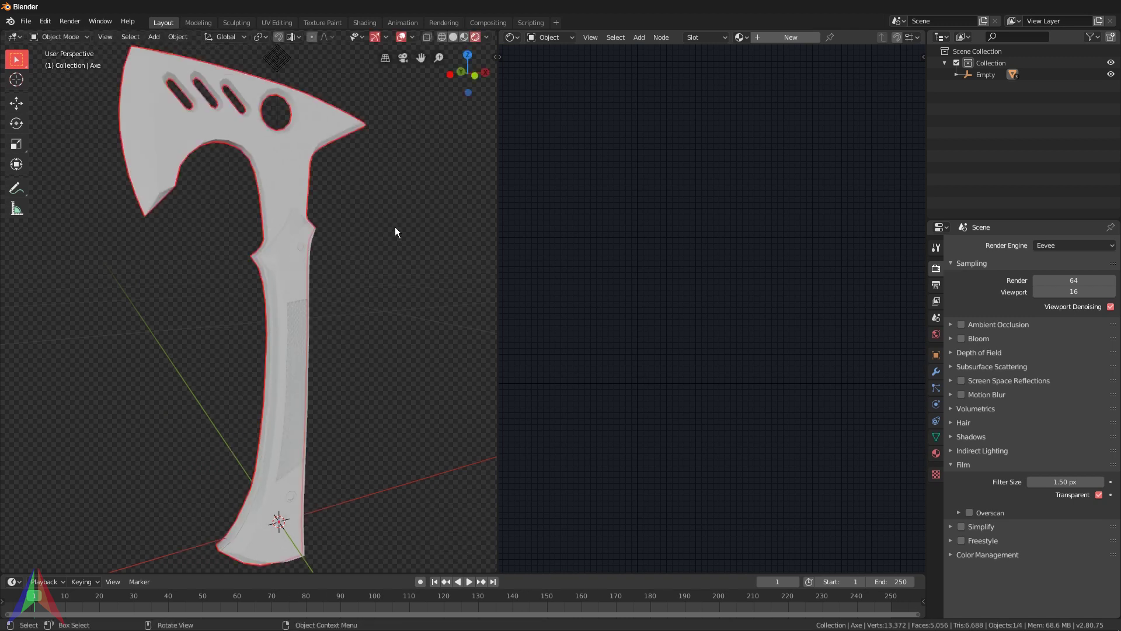
left_click(299, 286)
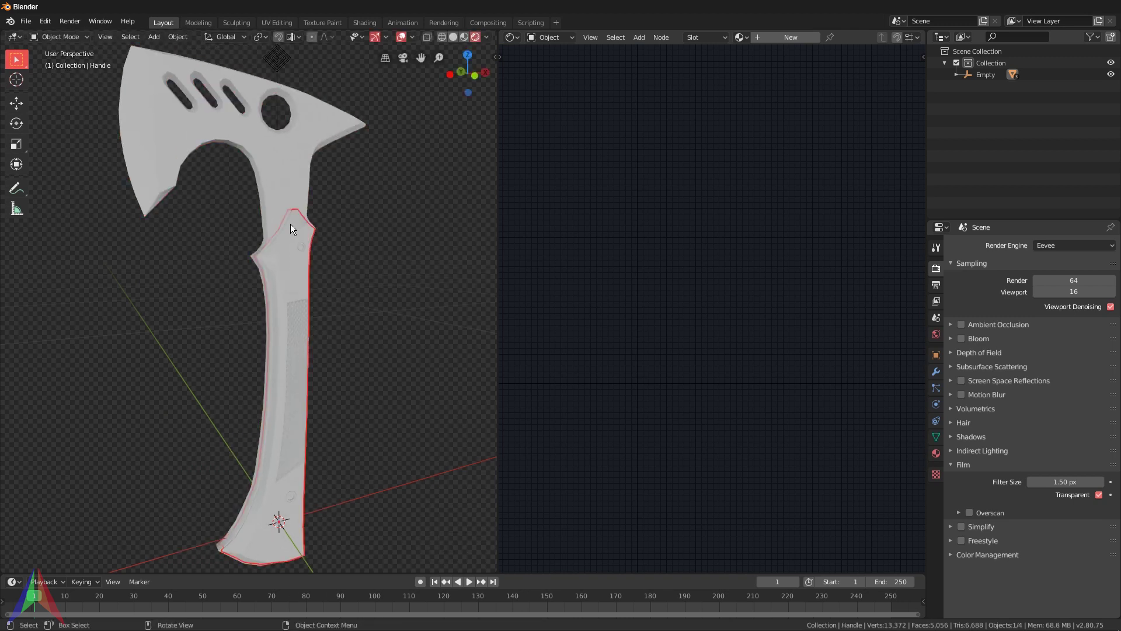
key("h")
left_click(299, 349)
middle_click_drag(299, 348, 290, 323)
key("h")
left_click(301, 243)
middle_click_drag(300, 243, 329, 225)
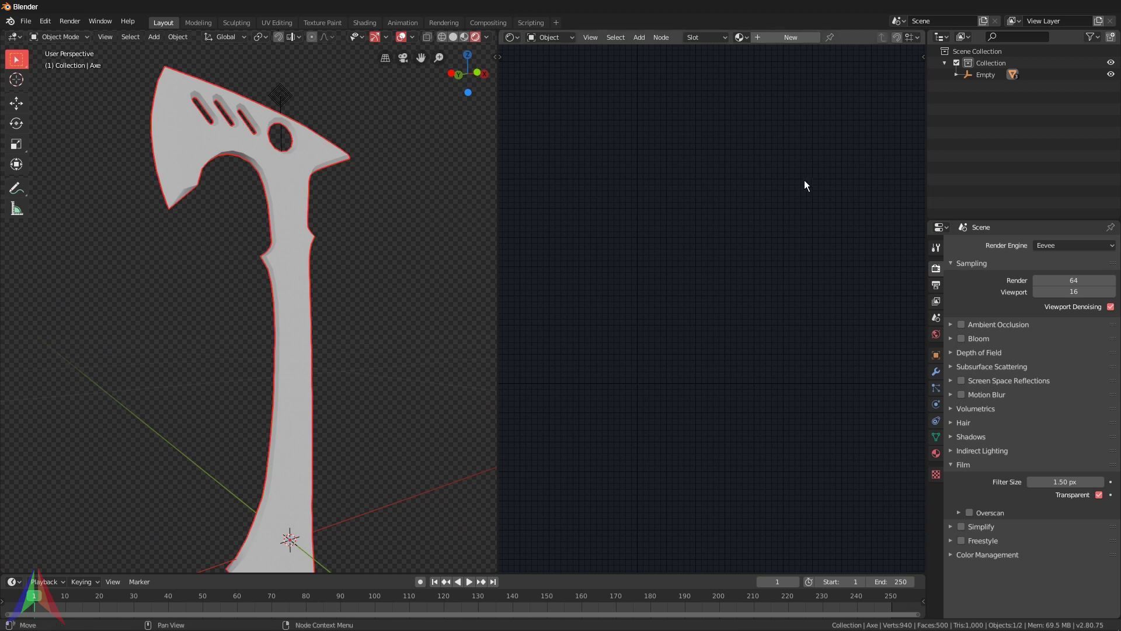
Step: Create a new material for the axe and reposition its Principled BSDF and Material Output nodes
left_click(778, 38)
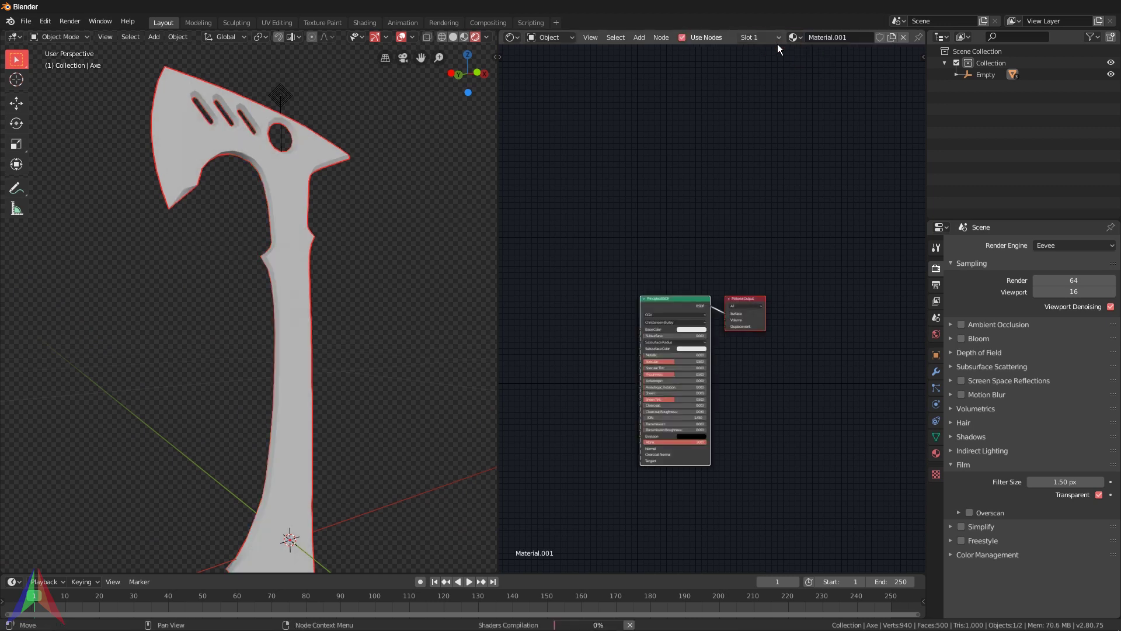
scroll(689, 246, "up", 3)
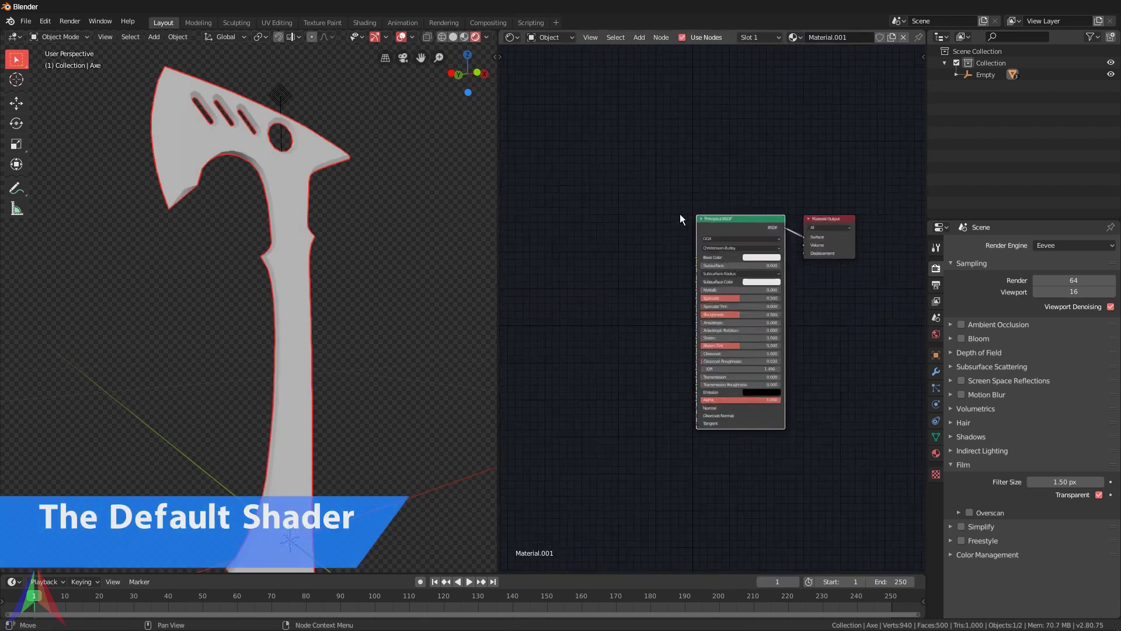
scroll(686, 286, "up", 2)
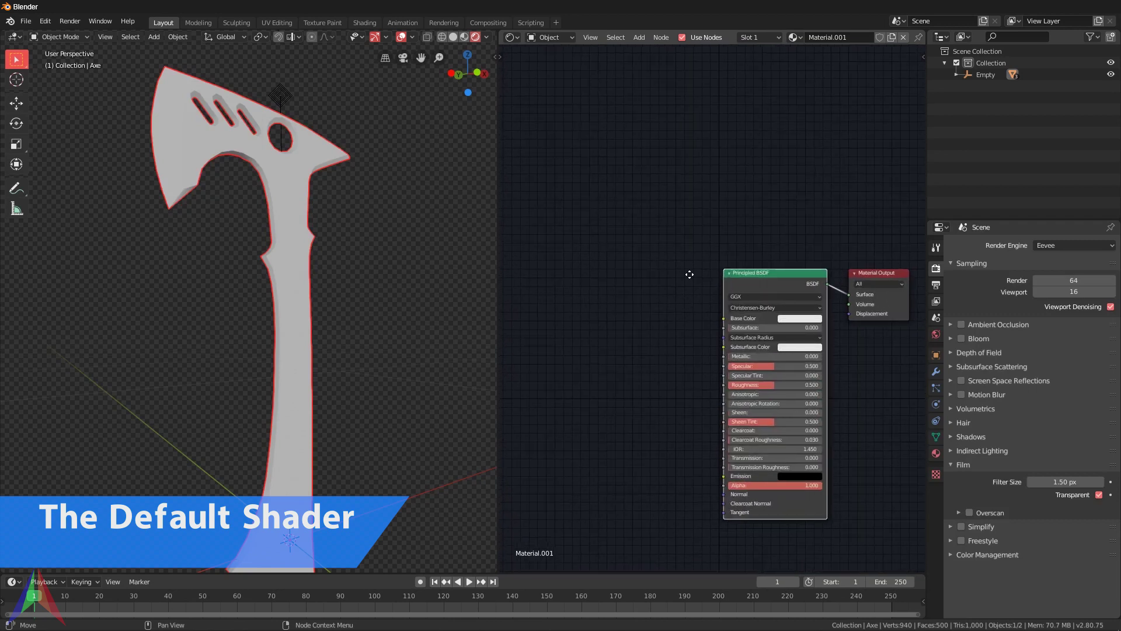
scroll(723, 330, "up", 2)
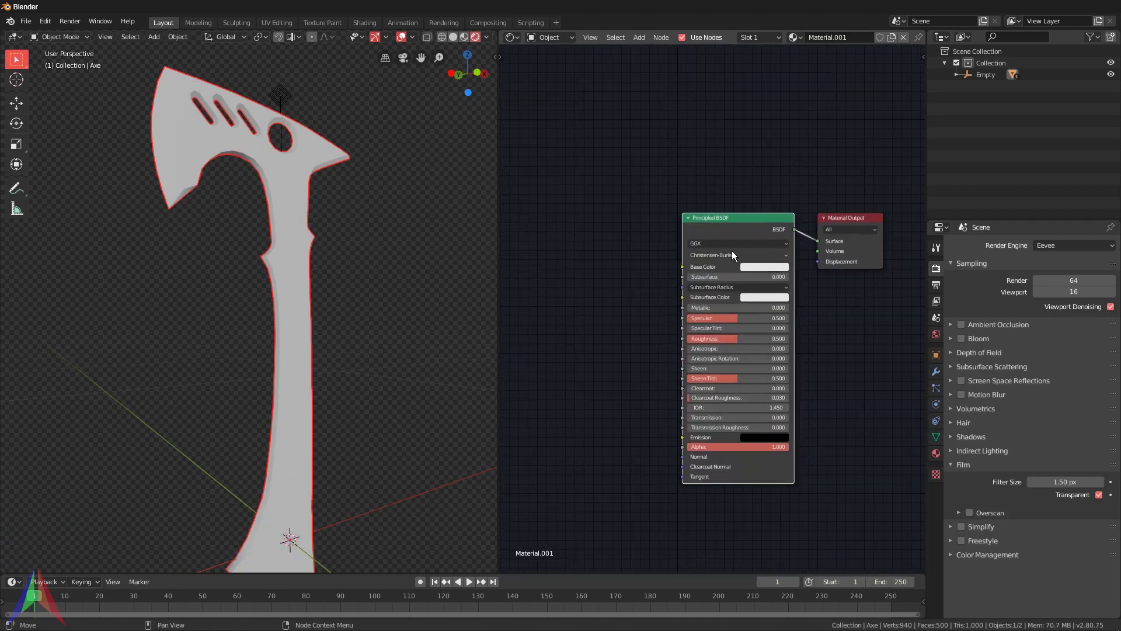
scroll(816, 263, "up", 2)
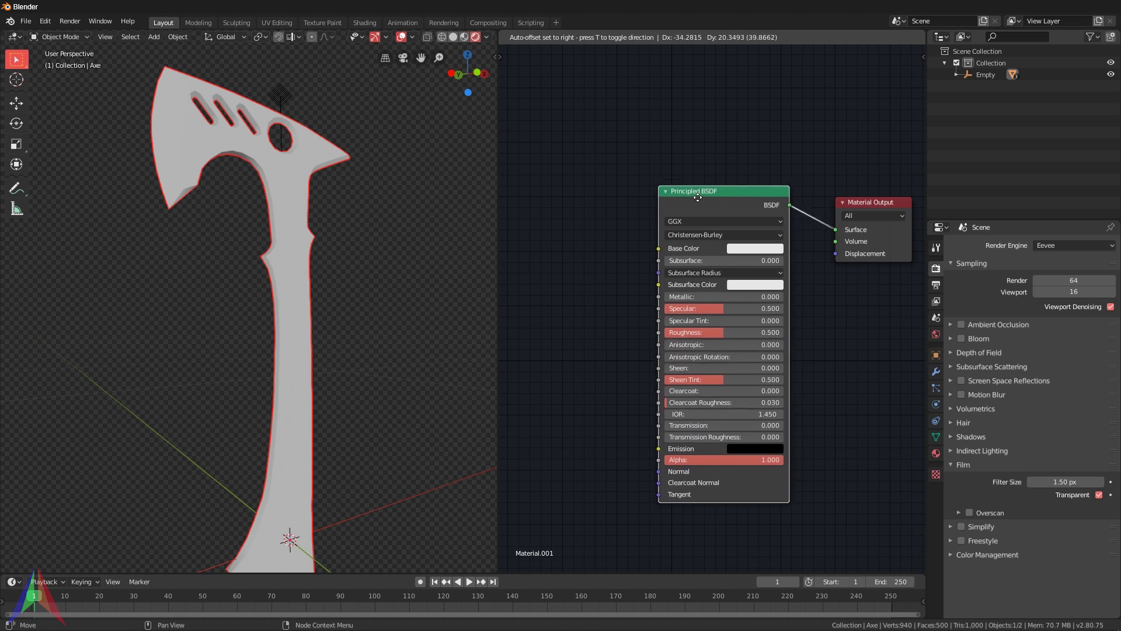
left_click_drag(873, 243, 857, 240)
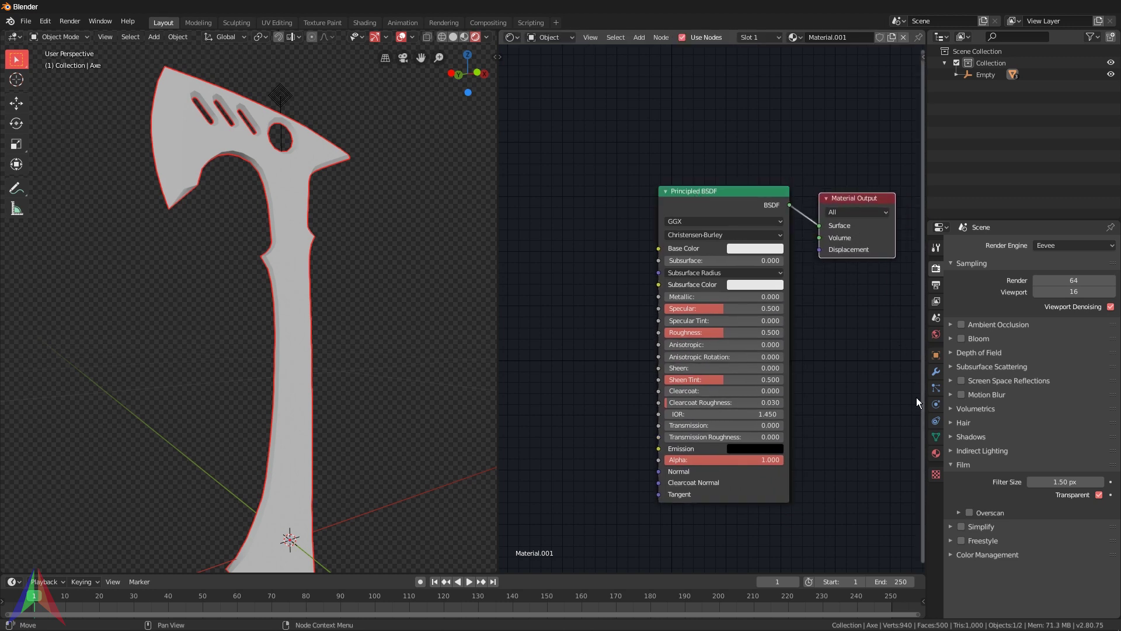
Step: Look over the Principled BSDF settings in the material properties and rename the material to Axe
left_click(936, 453)
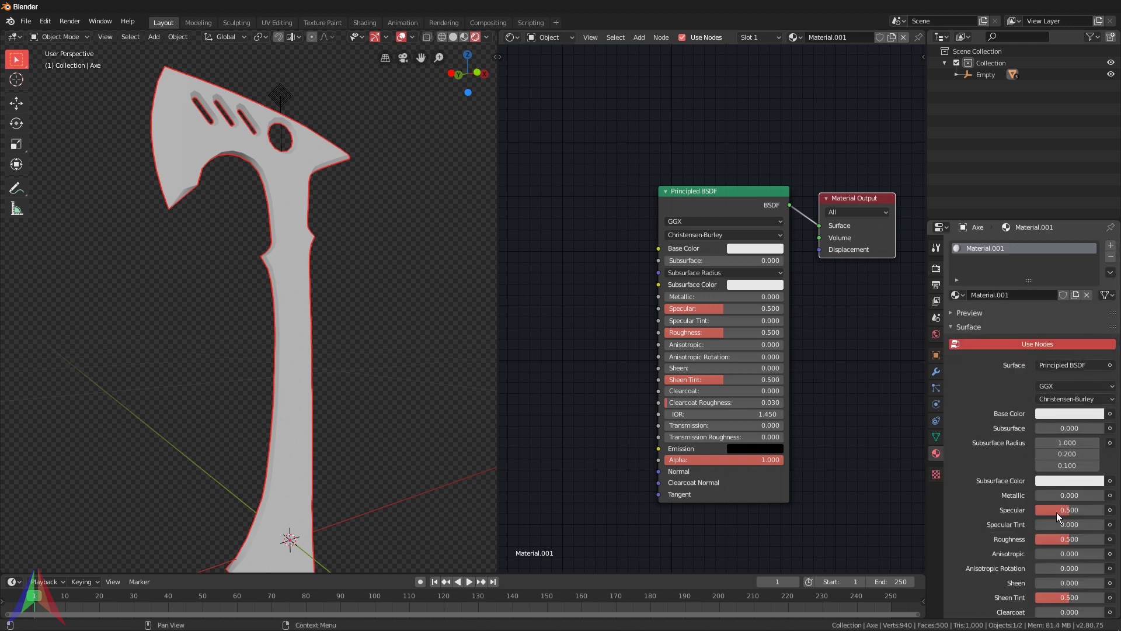
scroll(1049, 451, "down", 3)
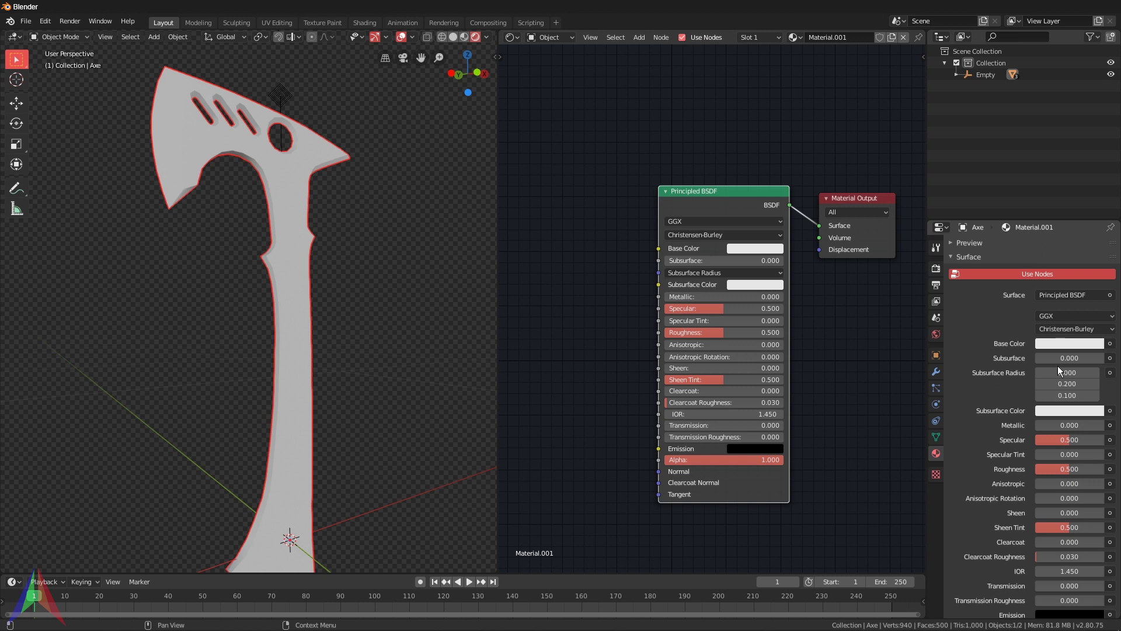
scroll(1071, 456, "down", 4)
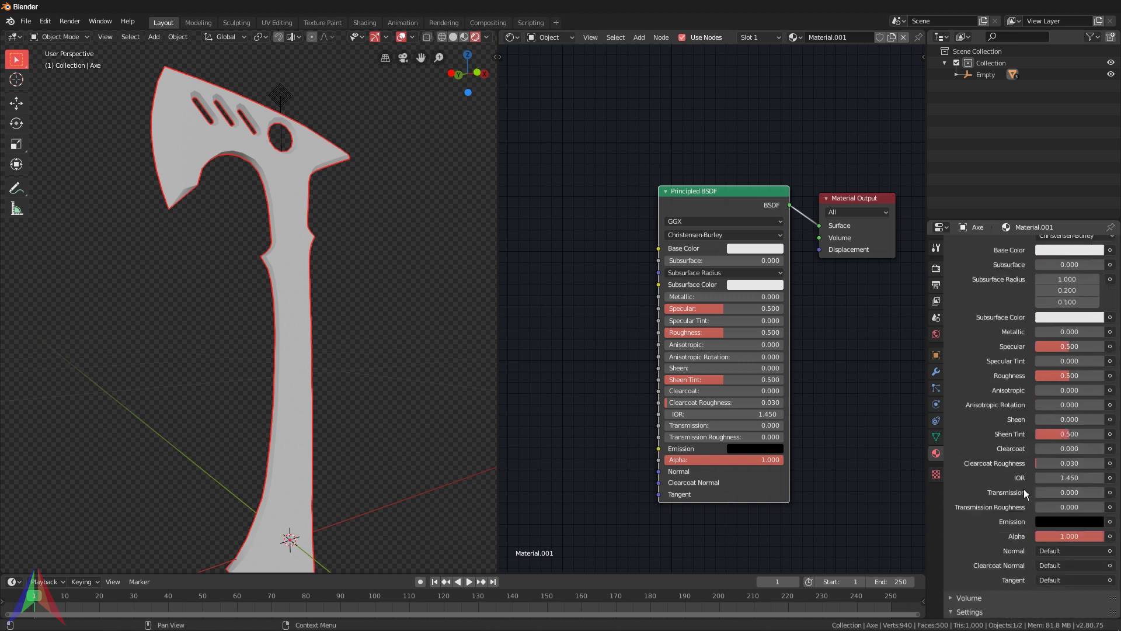
scroll(1024, 489, "up", 7)
left_click(981, 295)
key("ctrl+a")
type("Axe")
key("Return")
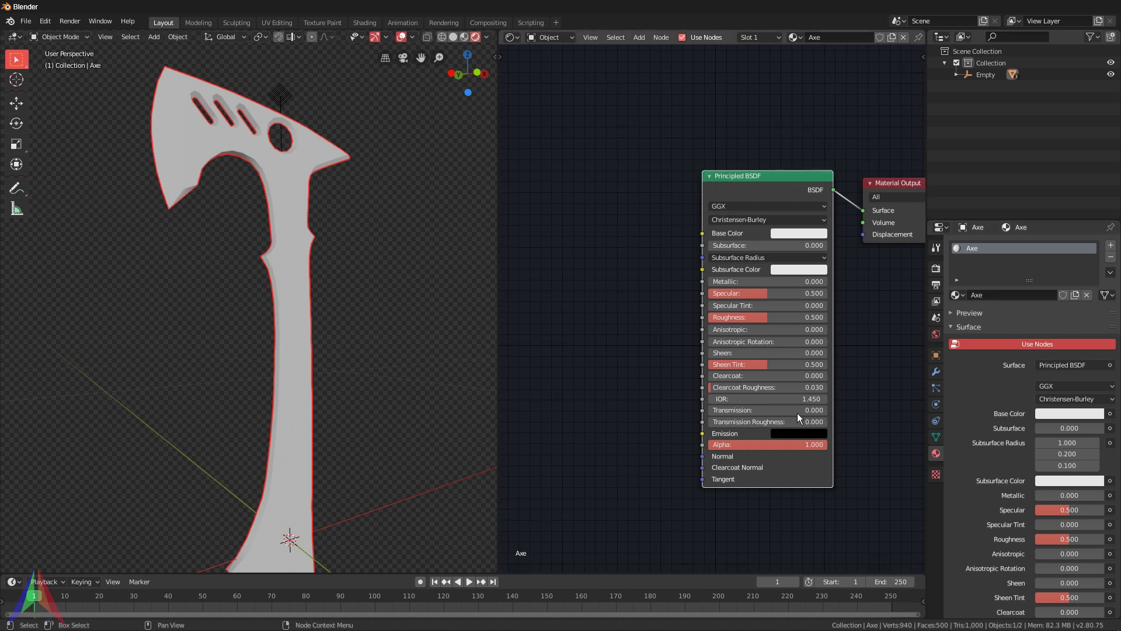
Step: Add an Image Texture node before the Principled BSDF and connect its Color output to Base Color
scroll(662, 299, "down", 1)
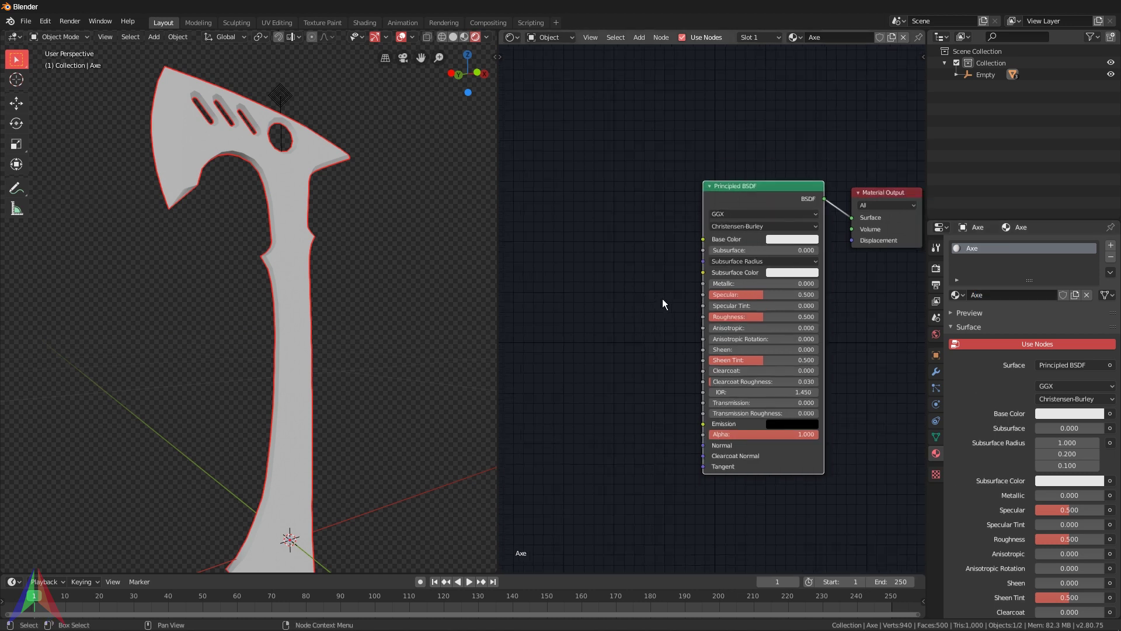
middle_click_drag(557, 339, 620, 323)
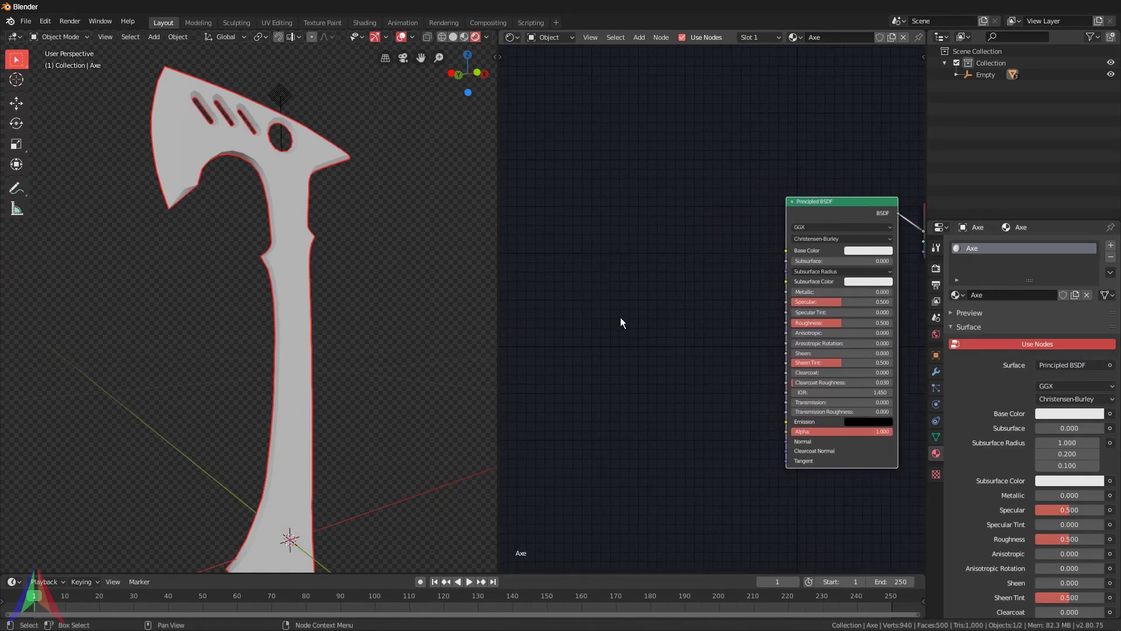
key("shift+a")
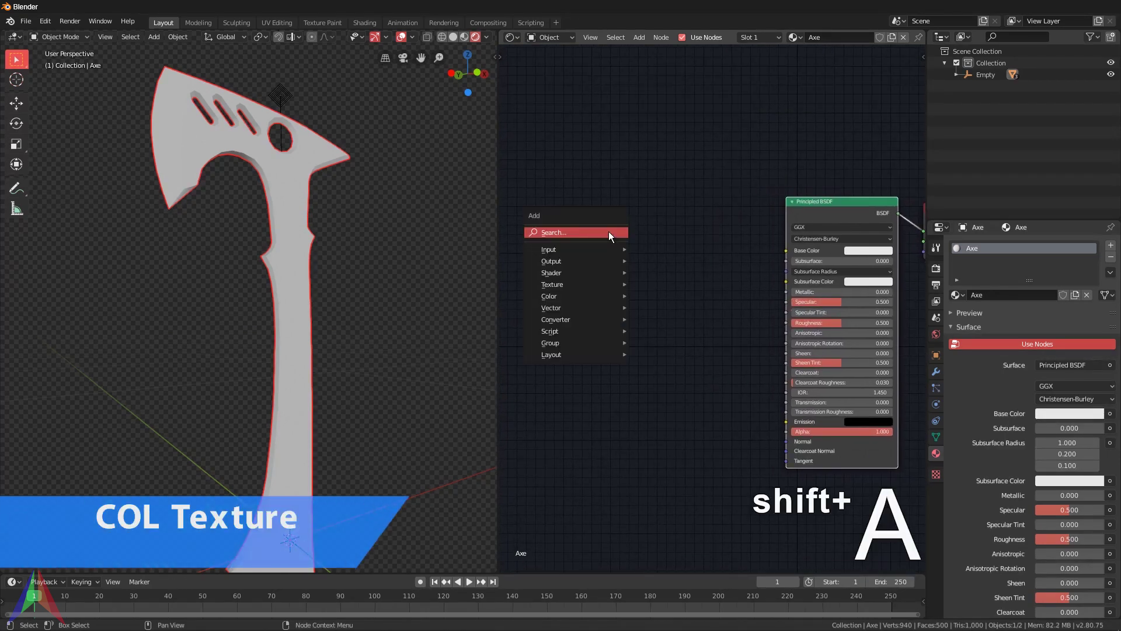
mouse_move(566, 288)
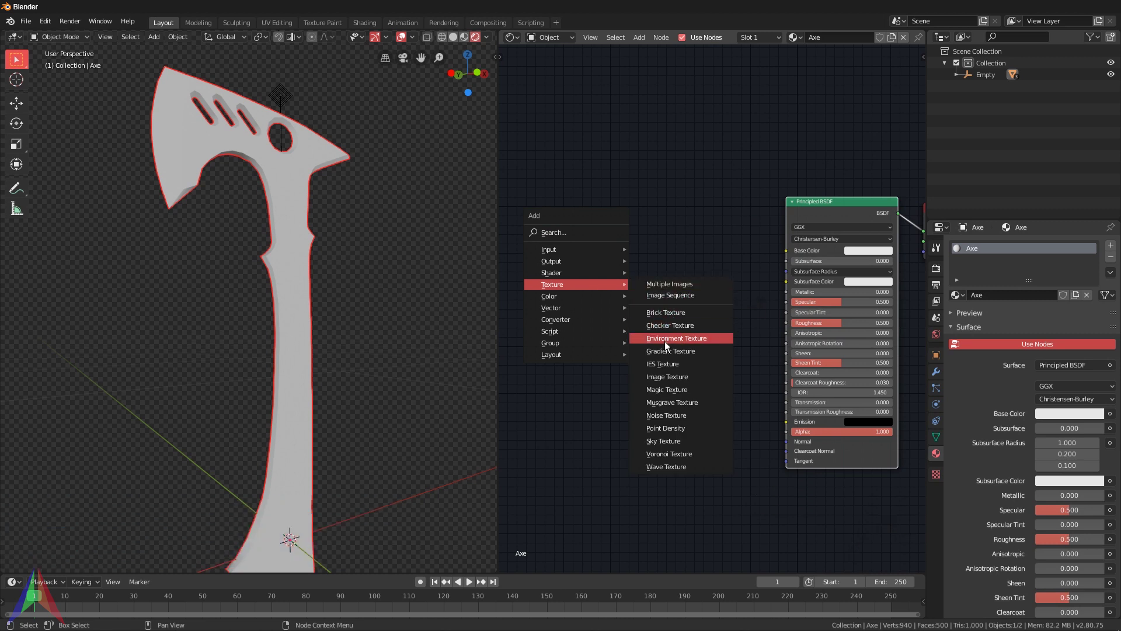
left_click(662, 376)
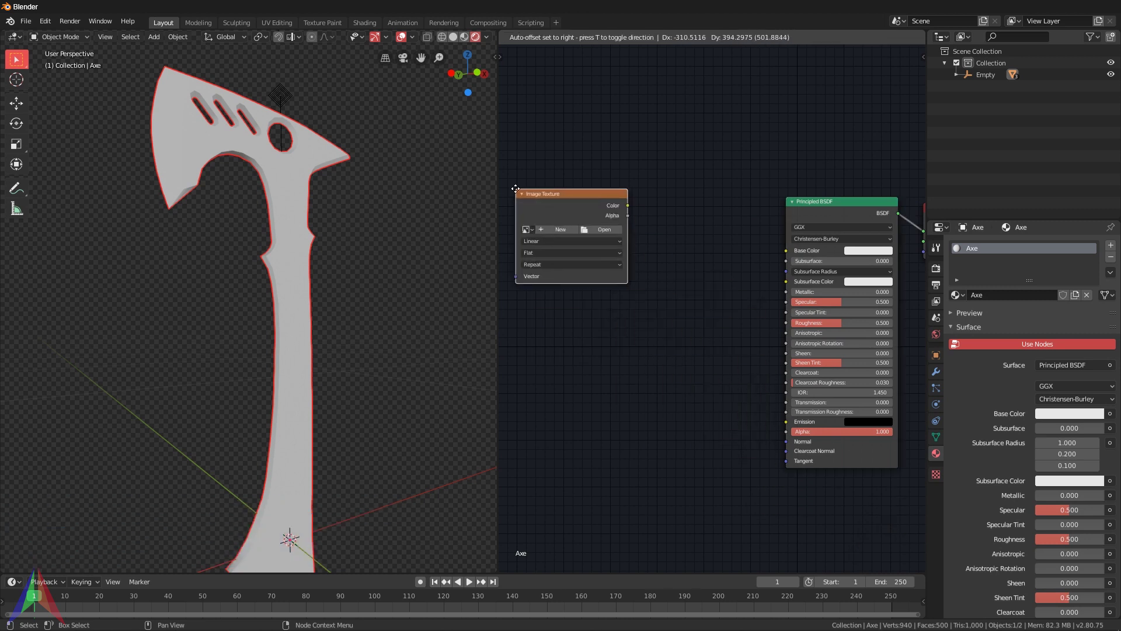
left_click(512, 187)
left_click_drag(625, 205, 789, 252)
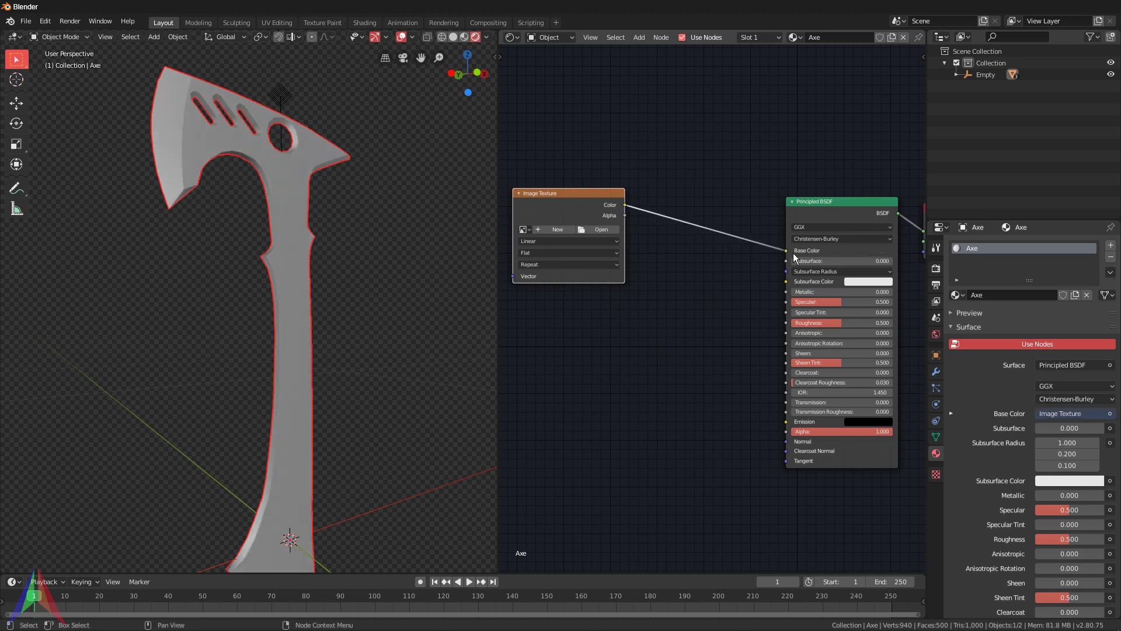
Step: Load AxeCOL.jpg from the desktop's Textures\Axe folder into the Image Texture node, browsing the files as thumbnails
middle_click_drag(245, 231, 321, 270)
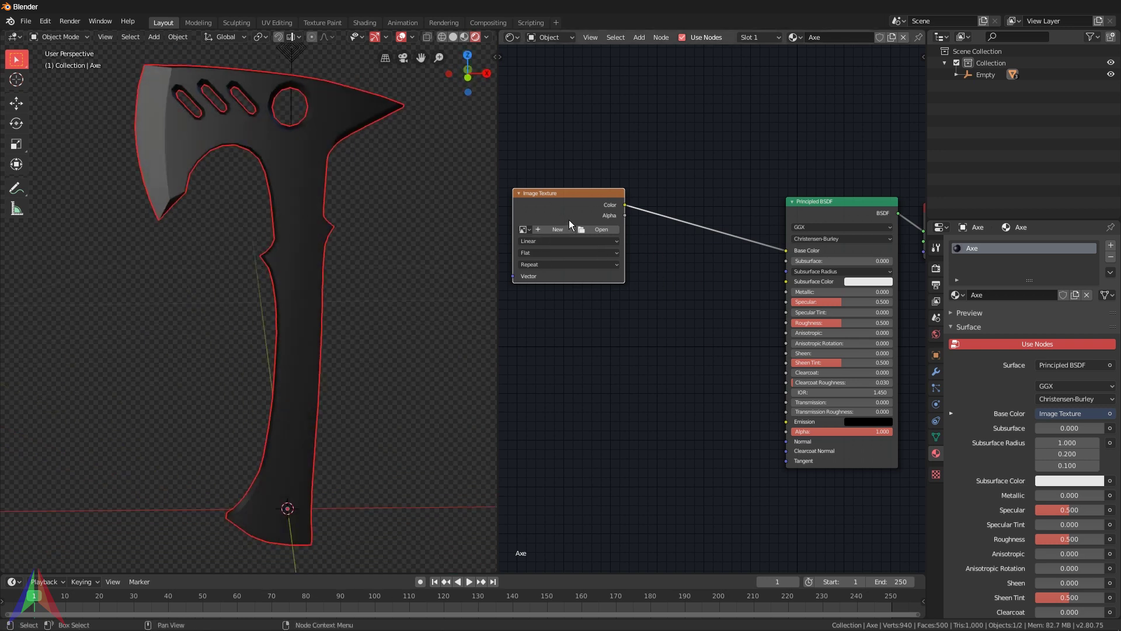
left_click(593, 228)
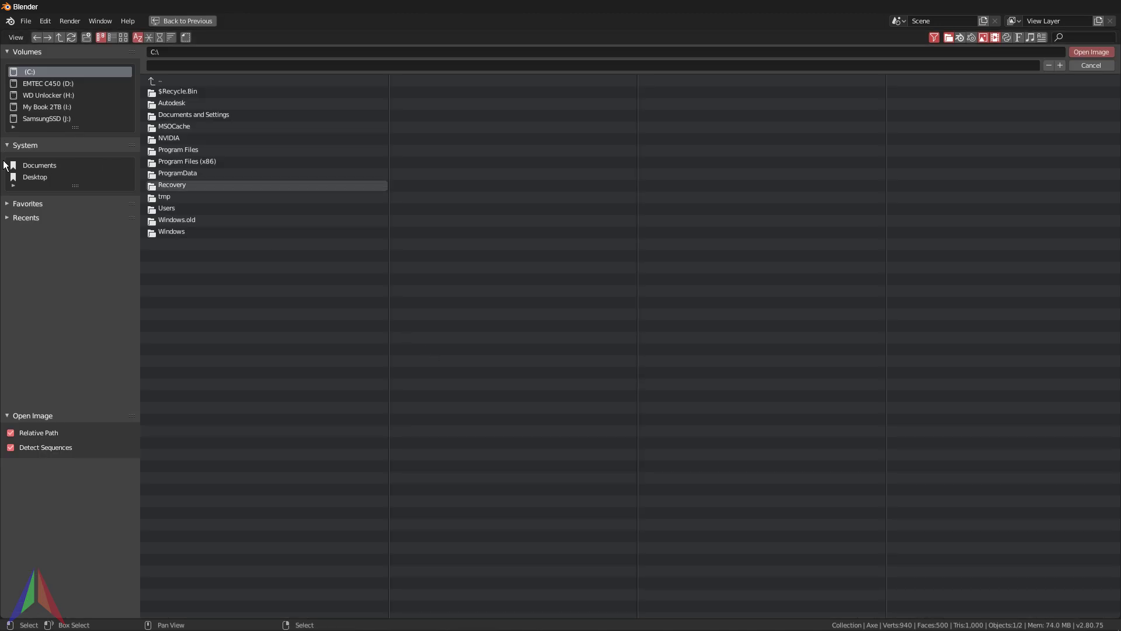
left_click(25, 175)
left_click(168, 106)
left_click(164, 91)
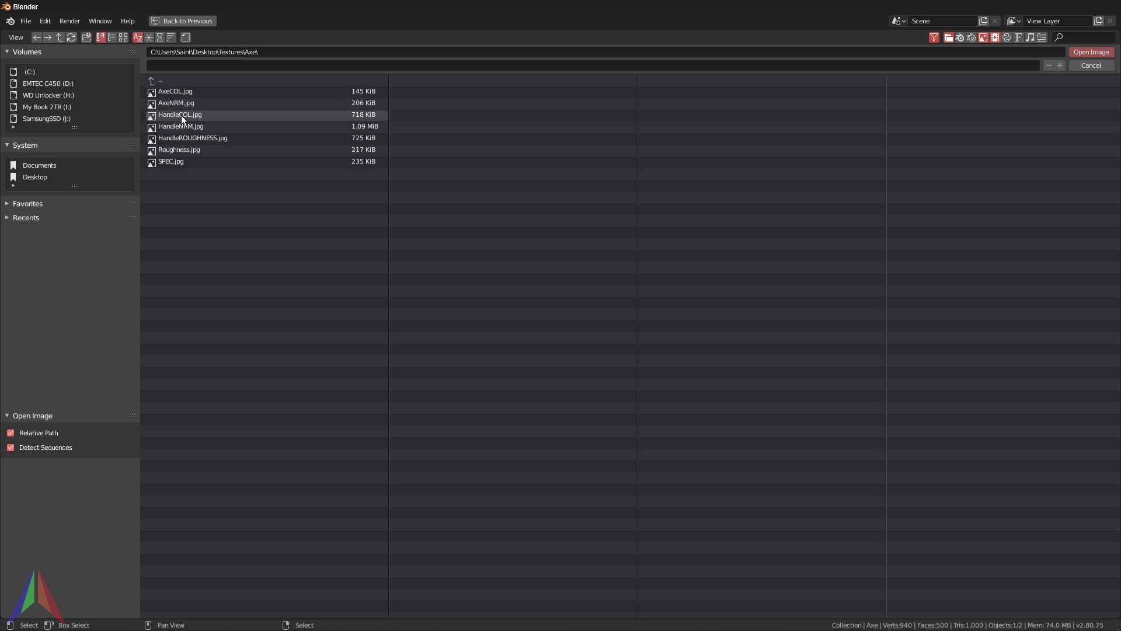
left_click(123, 37)
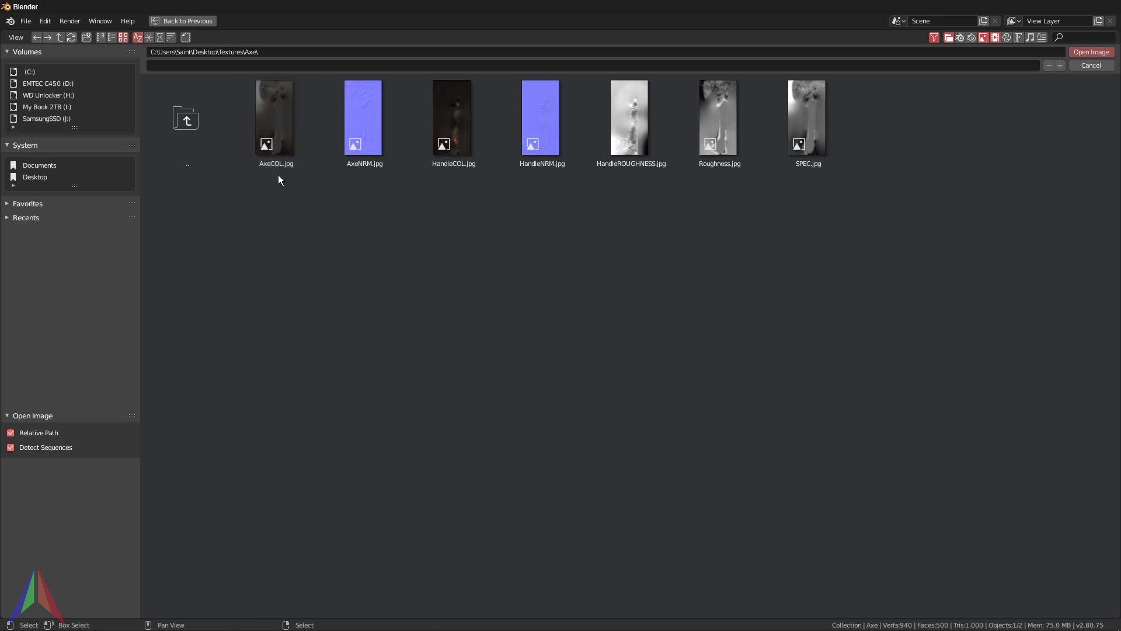
left_click(279, 128)
left_click(1082, 51)
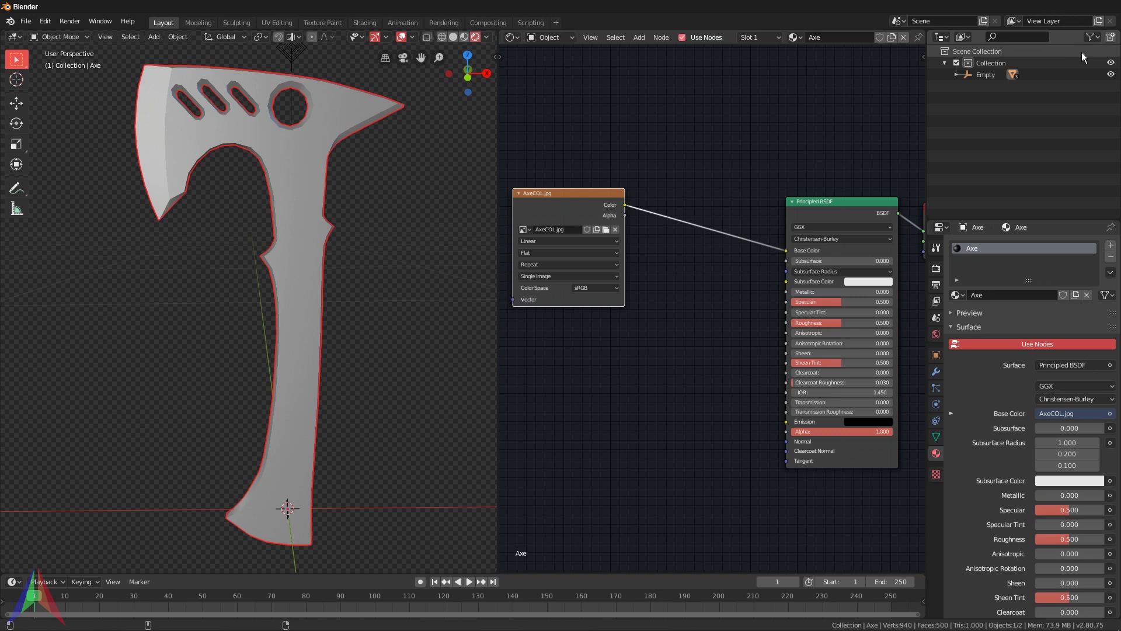
Step: UV-map the entire axe mesh with Project From View from the front orthographic view and return to Object Mode
mouse_move(412, 287)
middle_mouse_down()
mouse_move(390, 250)
mouse_move(376, 257)
mouse_move(415, 266)
mouse_move(407, 278)
mouse_move(373, 278)
mouse_move(403, 279)
middle_mouse_up()
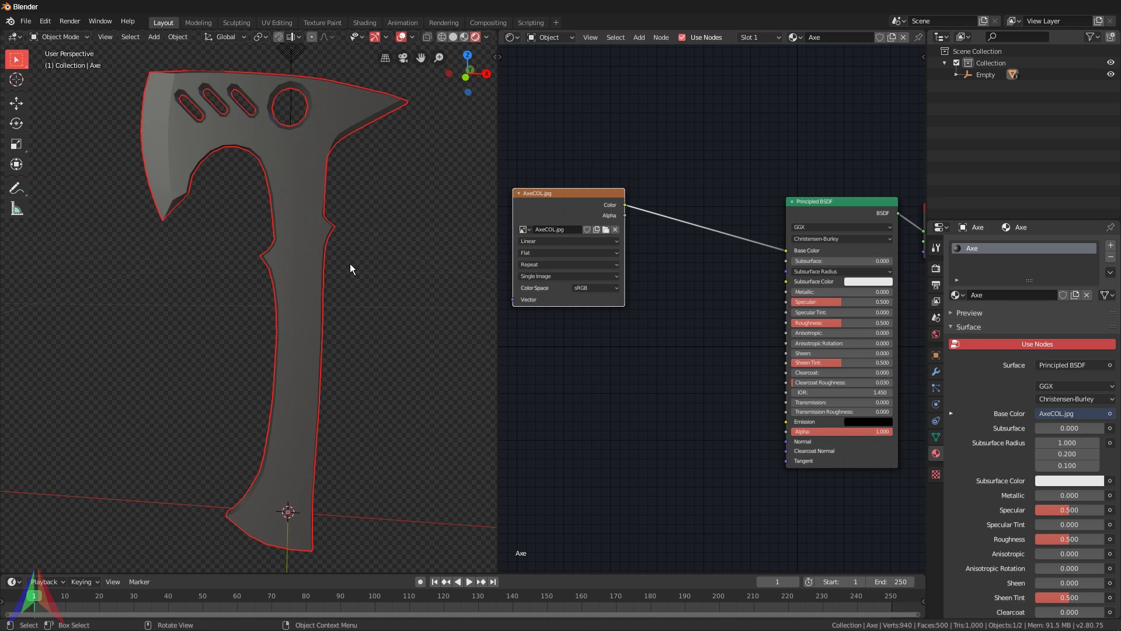
middle_click_drag(351, 267, 314, 276)
middle_click_drag(541, 186, 594, 195)
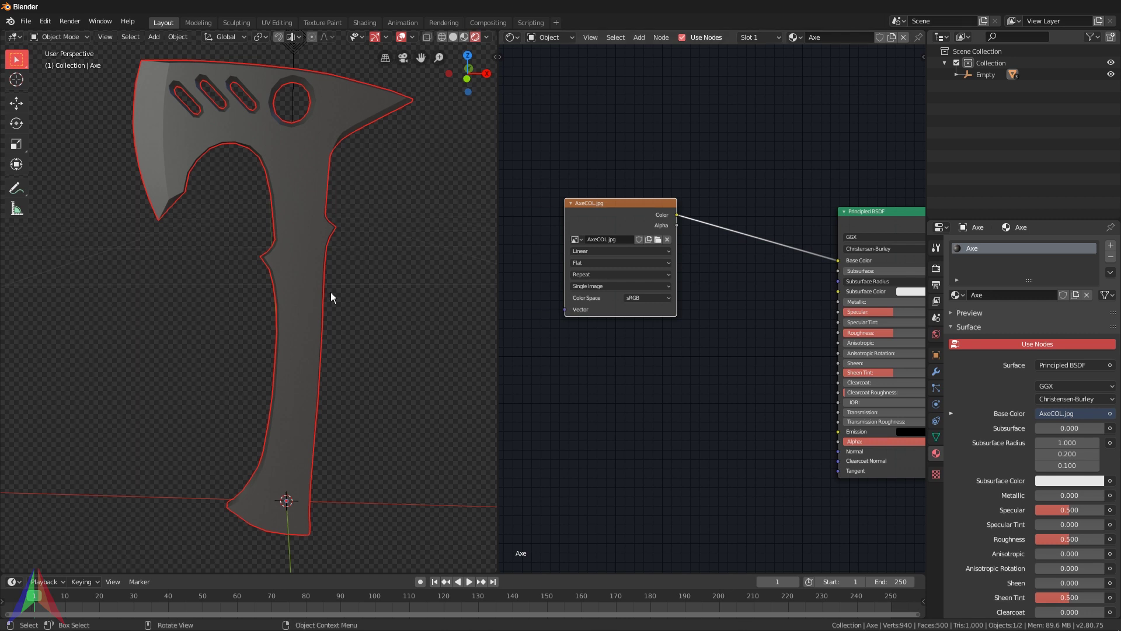
key("KP_1")
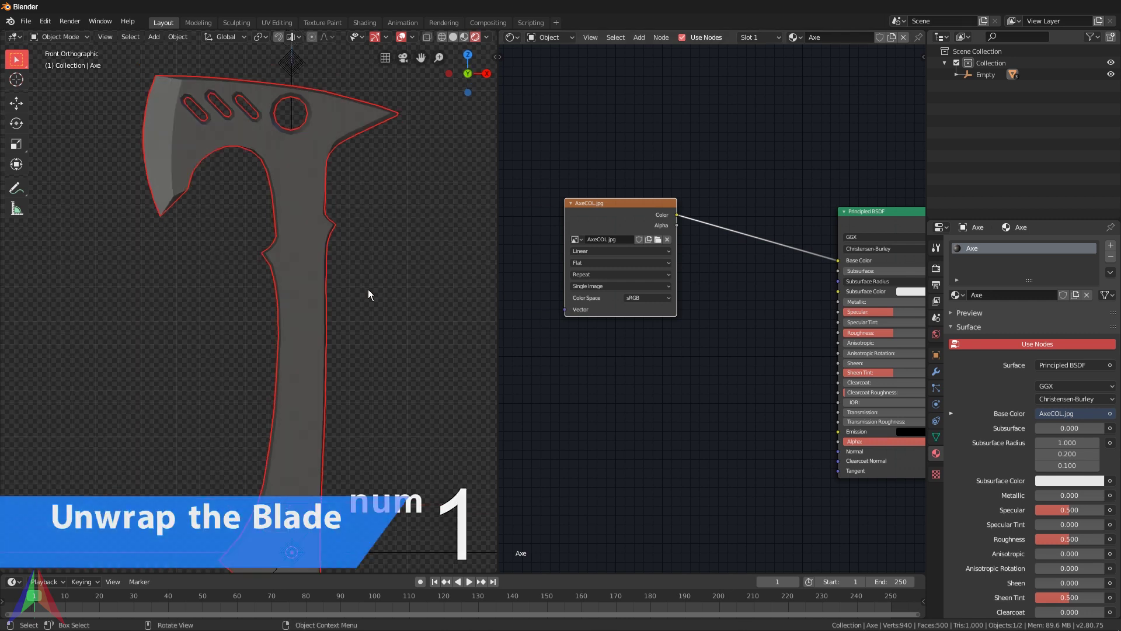
scroll(362, 298, "down", 3)
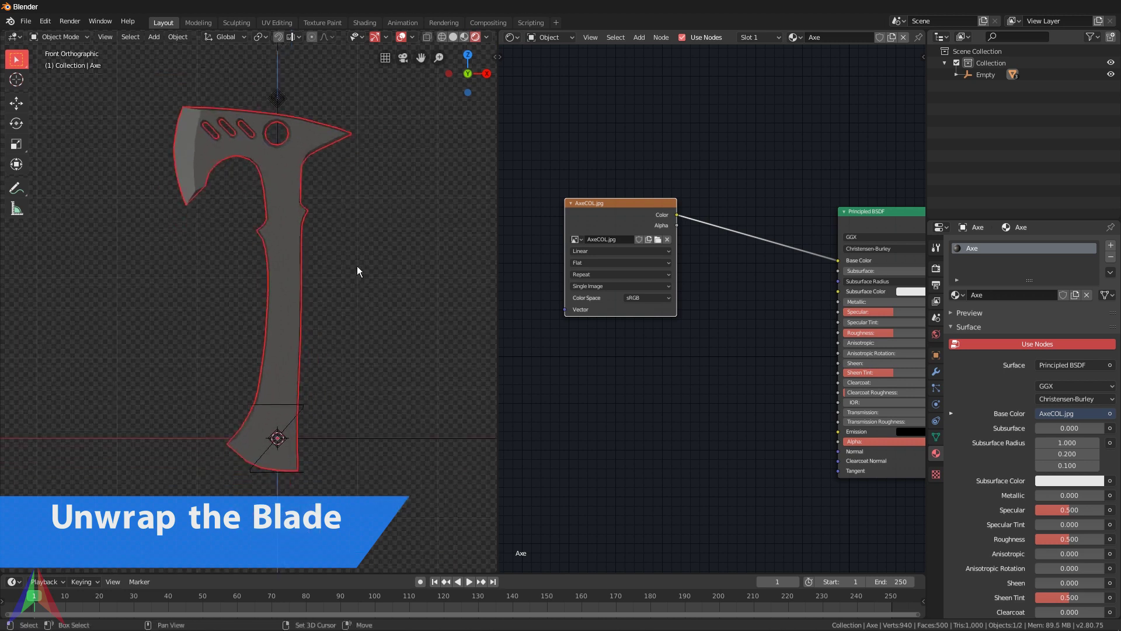
scroll(265, 200, "up", 3)
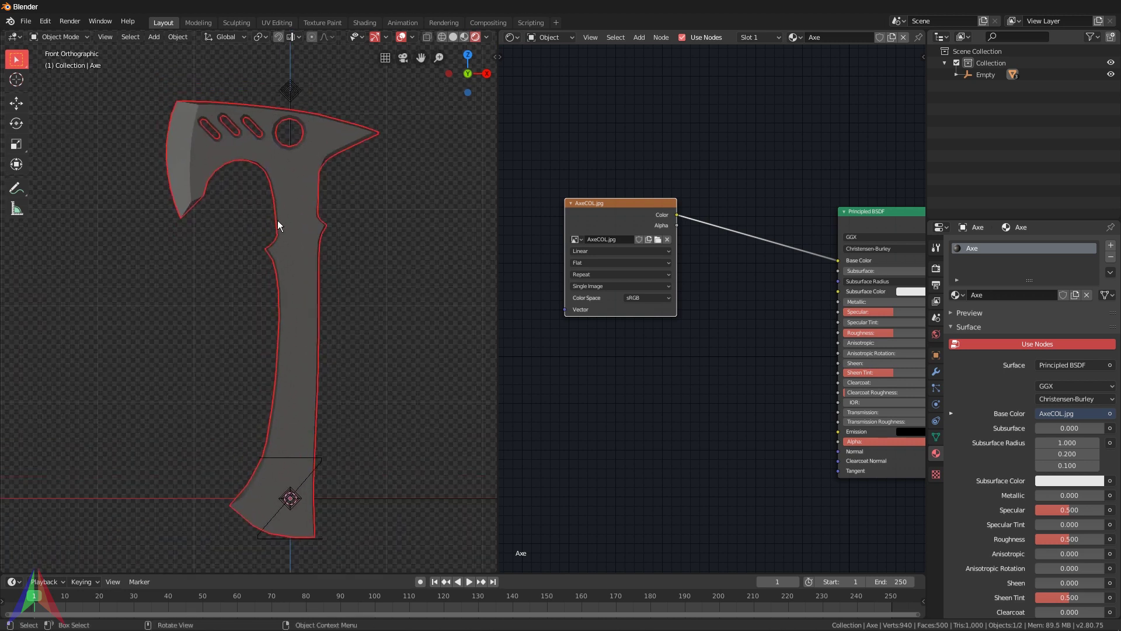
key("Tab")
key("a")
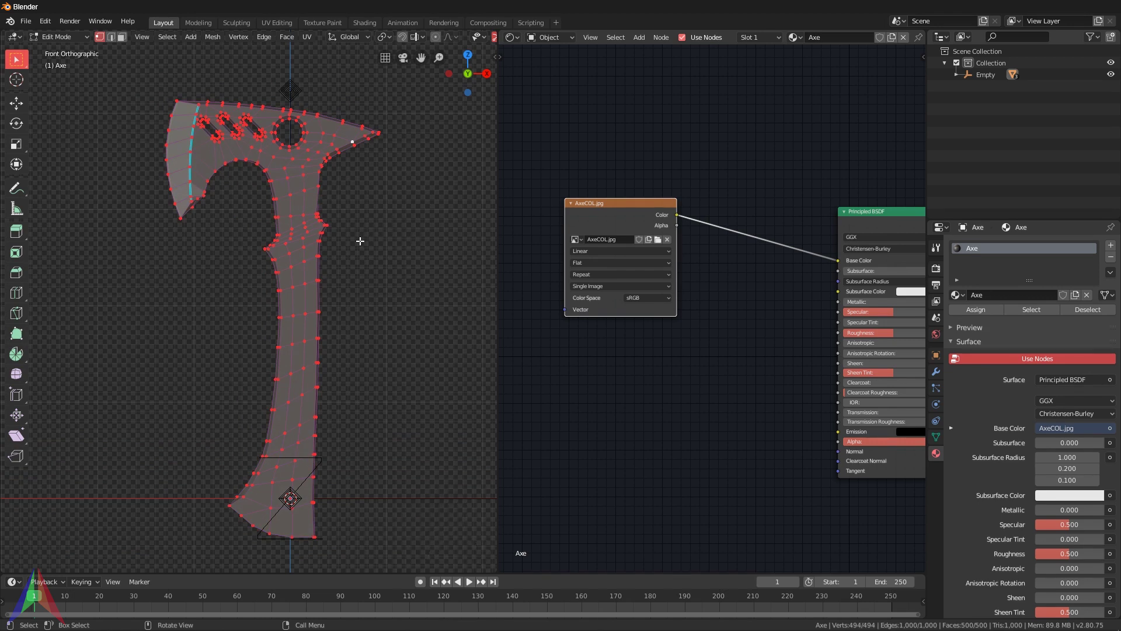
key("u")
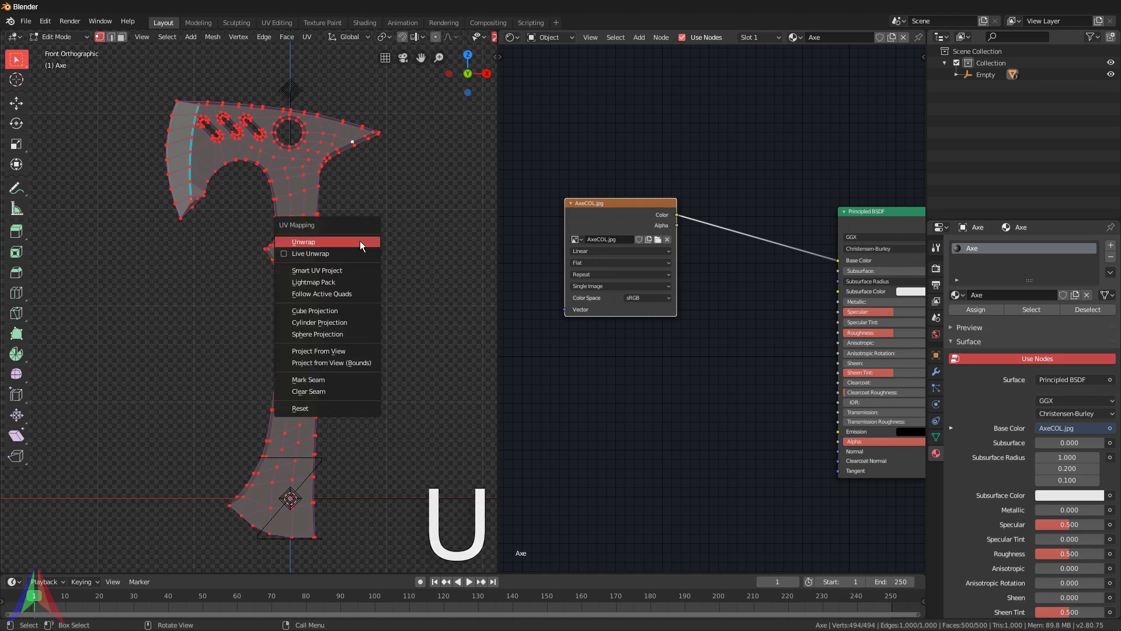
left_click(331, 353)
key("Tab")
Step: Examine how the projected color texture fits the axe's blade and shaft from several angles
middle_click_drag(319, 331, 198, 212)
scroll(266, 351, "up", 5)
scroll(266, 351, "up", 2)
middle_click_drag(289, 219, 37, 211)
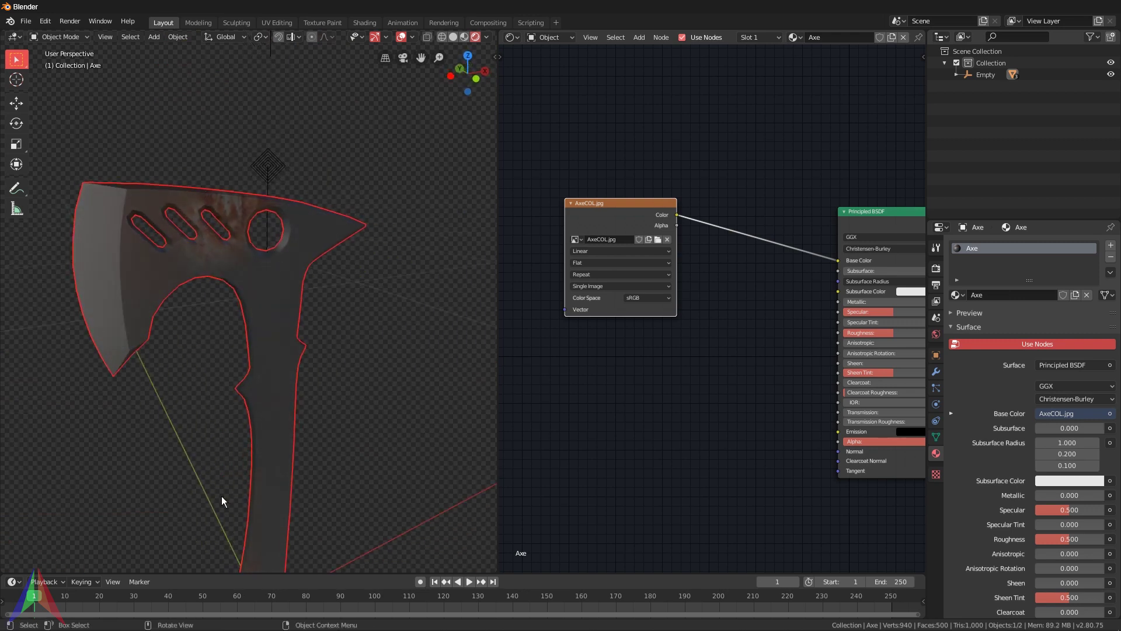
middle_click_drag(280, 350, 266, 131, "shift")
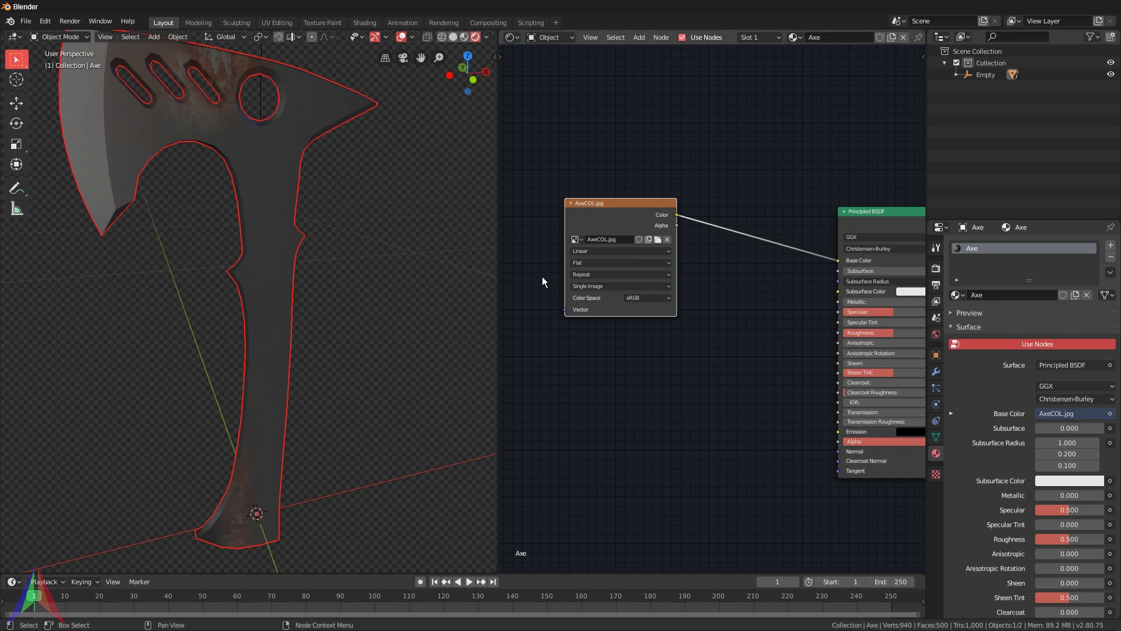
Step: Switch the node area to the UV Editor, enter Edit Mode on the axe and select its entire UV layout
left_click(513, 39)
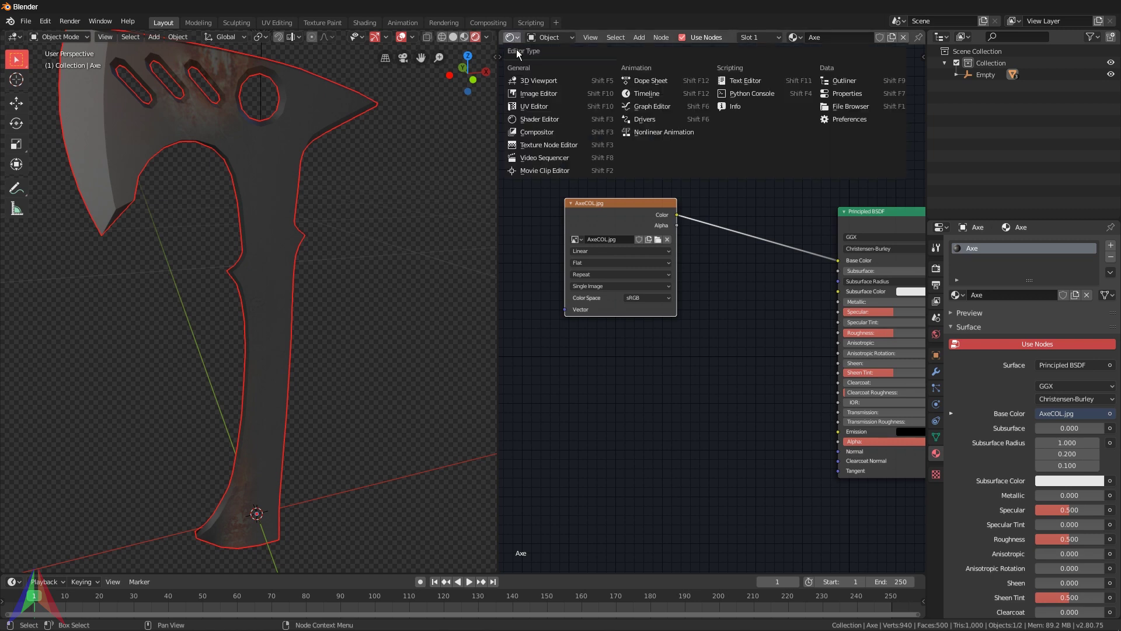
left_click(535, 106)
key("Tab")
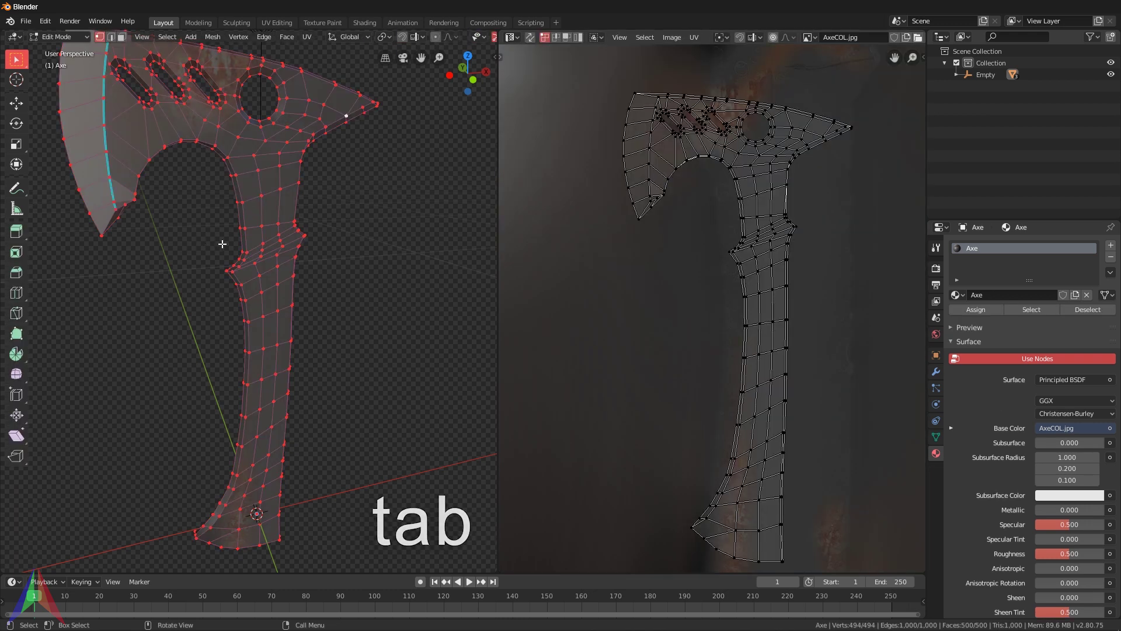
scroll(746, 245, "down", 4)
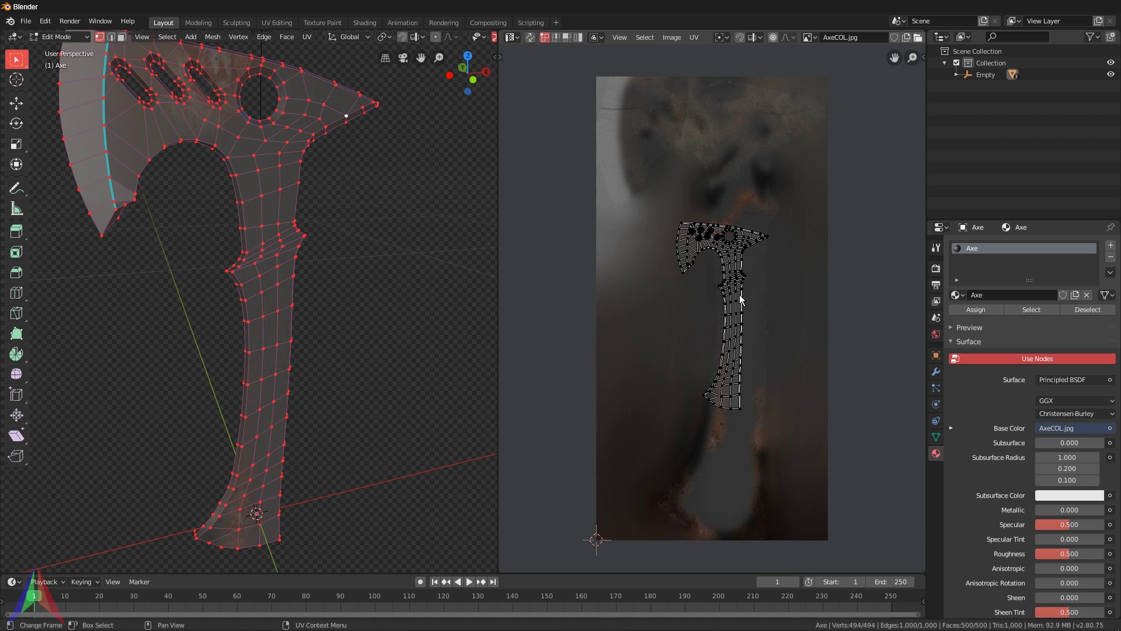
key("a")
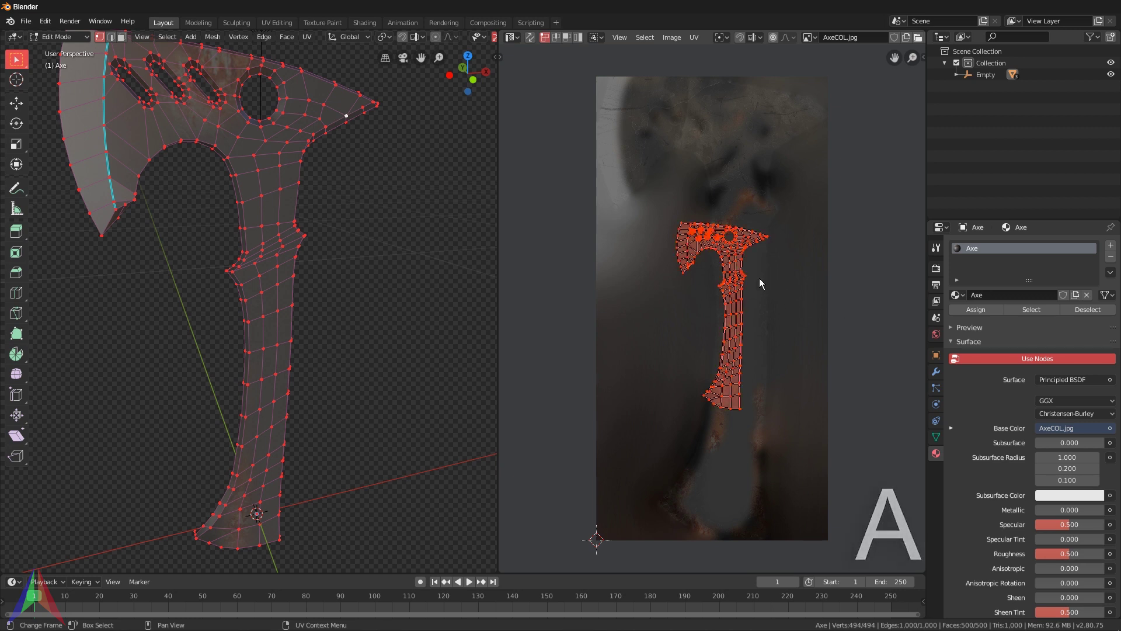
Step: Scale up and move the axe's UV layout until it fits the axe shape in AxeCOL.jpg, and return to Object Mode
key("s")
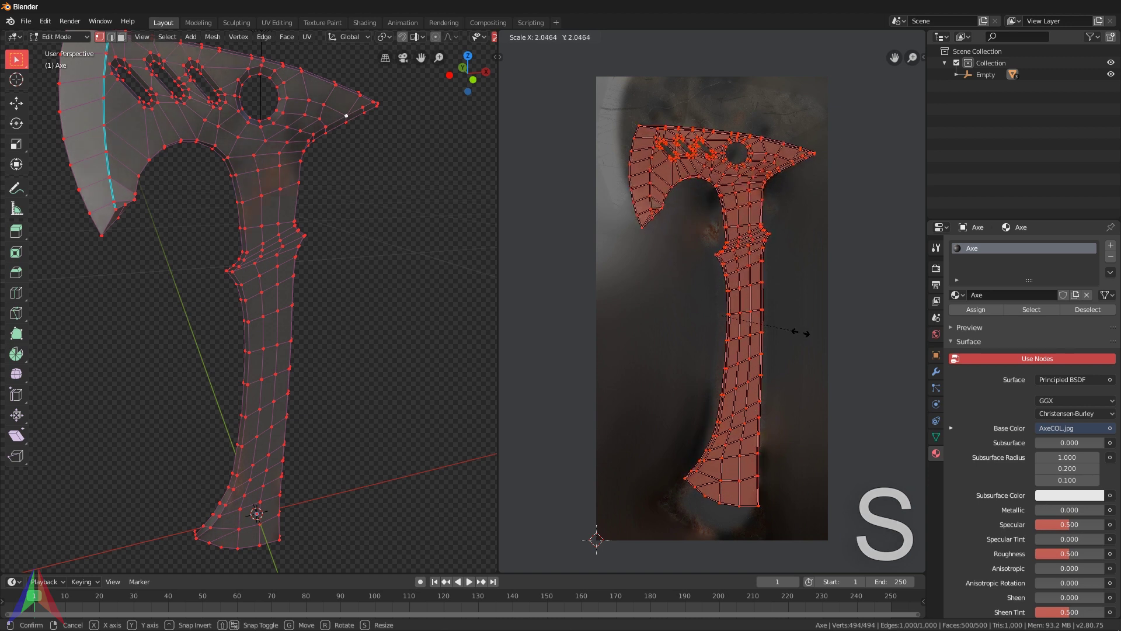
left_click(808, 331)
key("g")
left_click(808, 331)
key("s")
left_click(810, 331)
key("g")
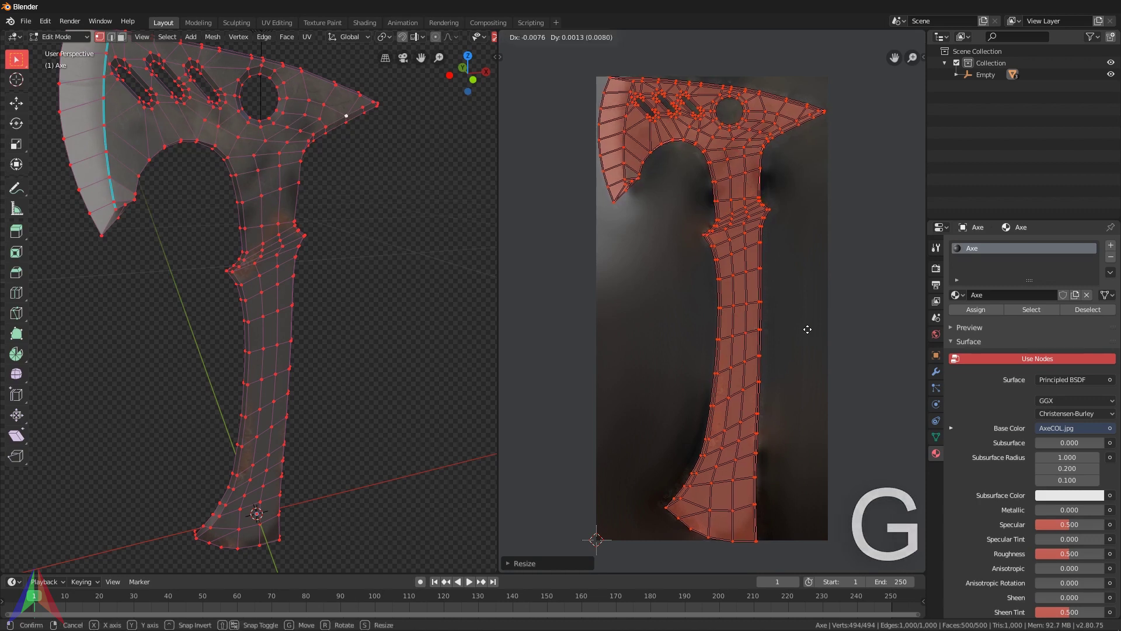
left_click(808, 328)
scroll(718, 348, "up", 6)
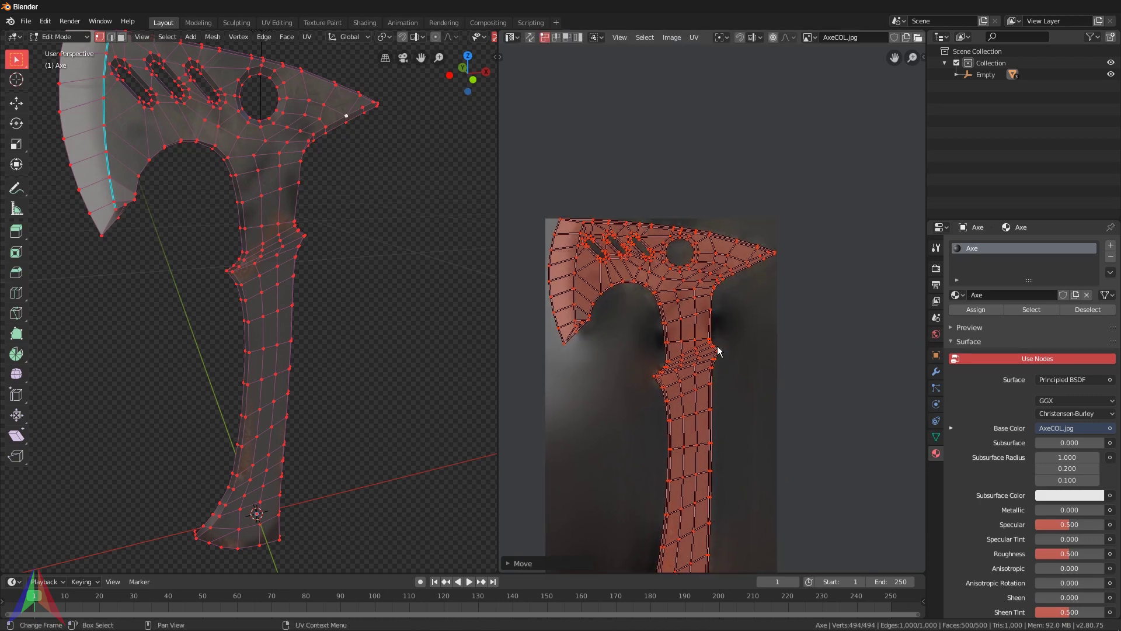
scroll(666, 286, "down", 5)
key("Tab")
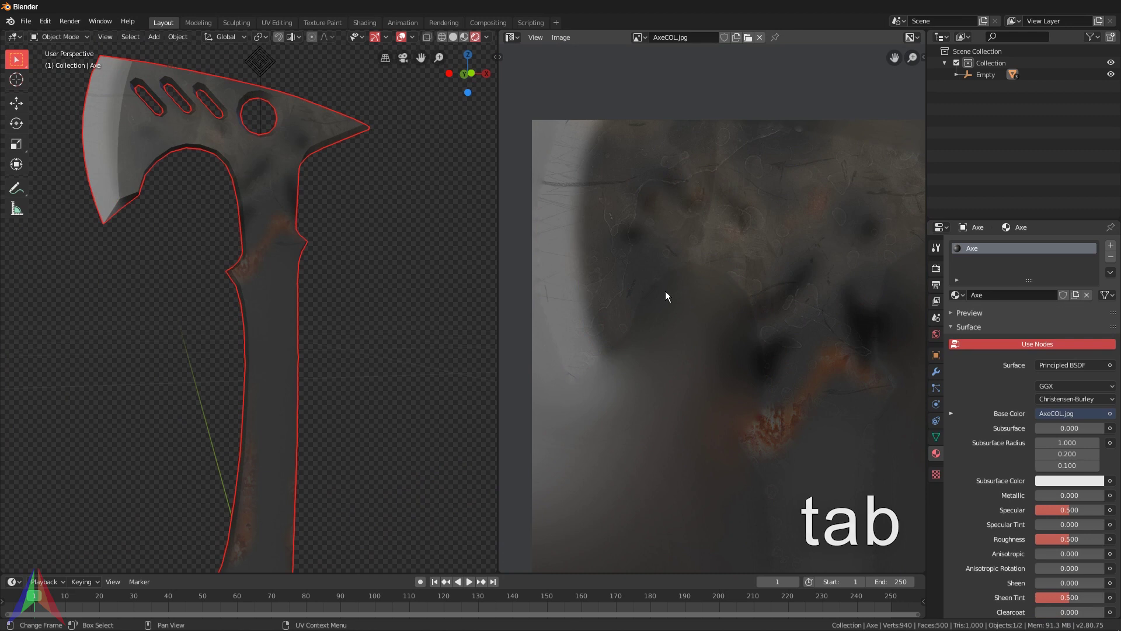
Step: Check the refitted texture along the blade and shaft, and unhide the handle and grip objects to see them on the axe
middle_click_drag(275, 175, 229, 206)
scroll(288, 198, "up", 3)
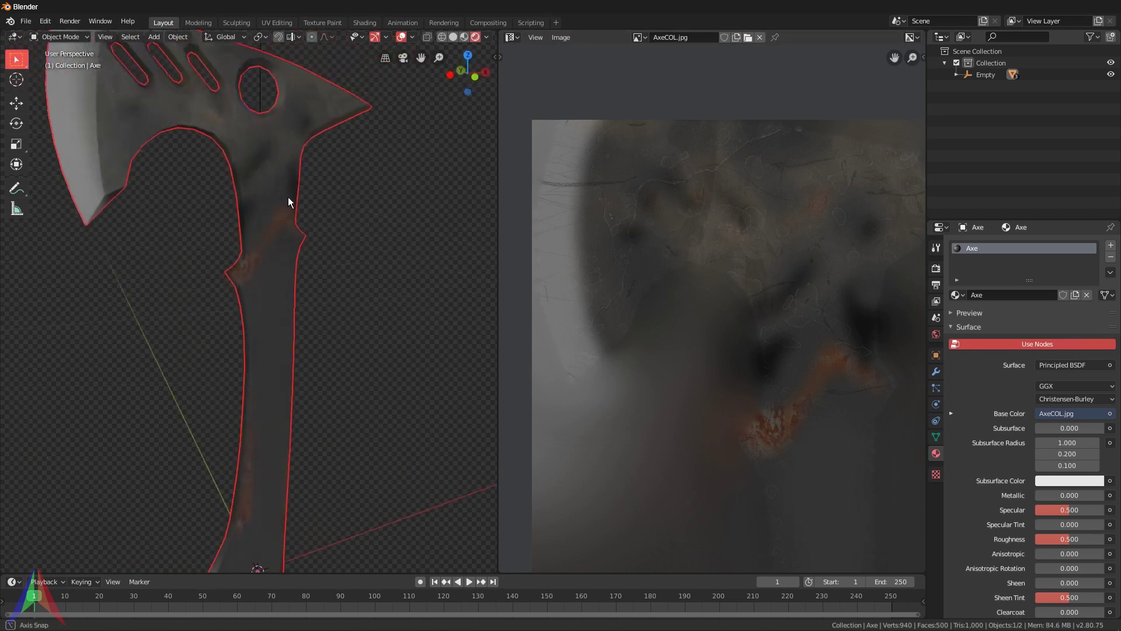
middle_click_drag(327, 380, 345, 274, "shift")
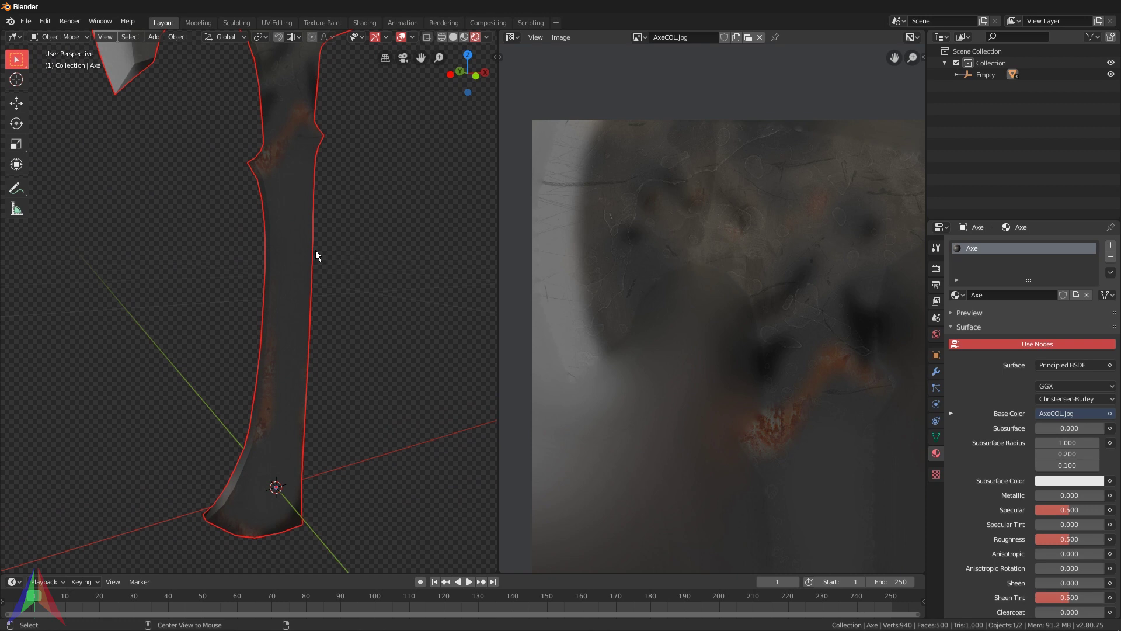
key("alt+h")
left_click(297, 181)
scroll(306, 345, "up", 3)
middle_click_drag(345, 301, 388, 246)
scroll(288, 258, "down", 3)
middle_click_drag(288, 258, 240, 372, "shift")
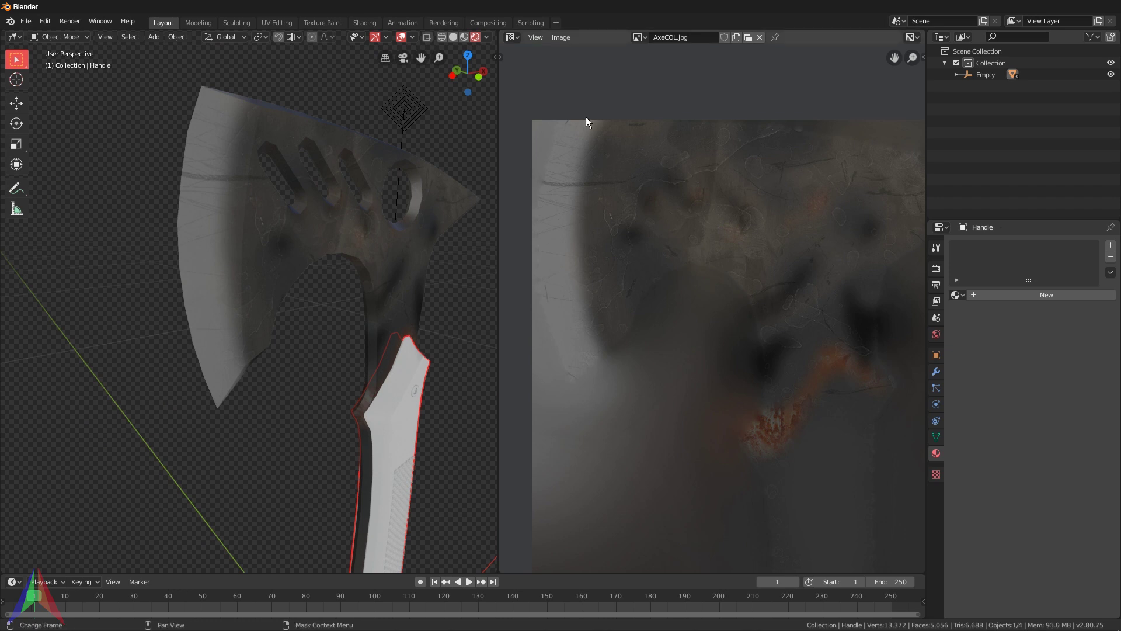
Step: Hide the handle and grip objects again so that only the axe body is left in view
left_click(321, 193)
middle_click_drag(321, 192, 353, 268)
left_click(353, 269)
key("Delete")
left_click(348, 366)
key("Delete")
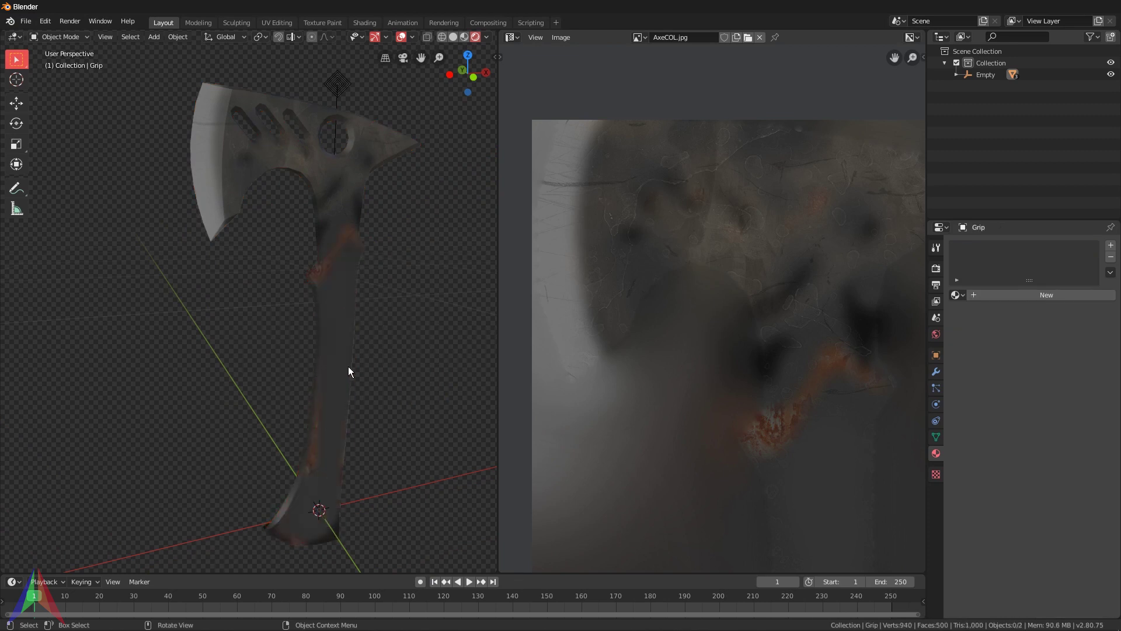
Step: Select the axe and switch the image area back to the Shader Editor to show its material nodes
scroll(348, 366, "up", 4)
left_click(348, 264)
left_click(512, 37)
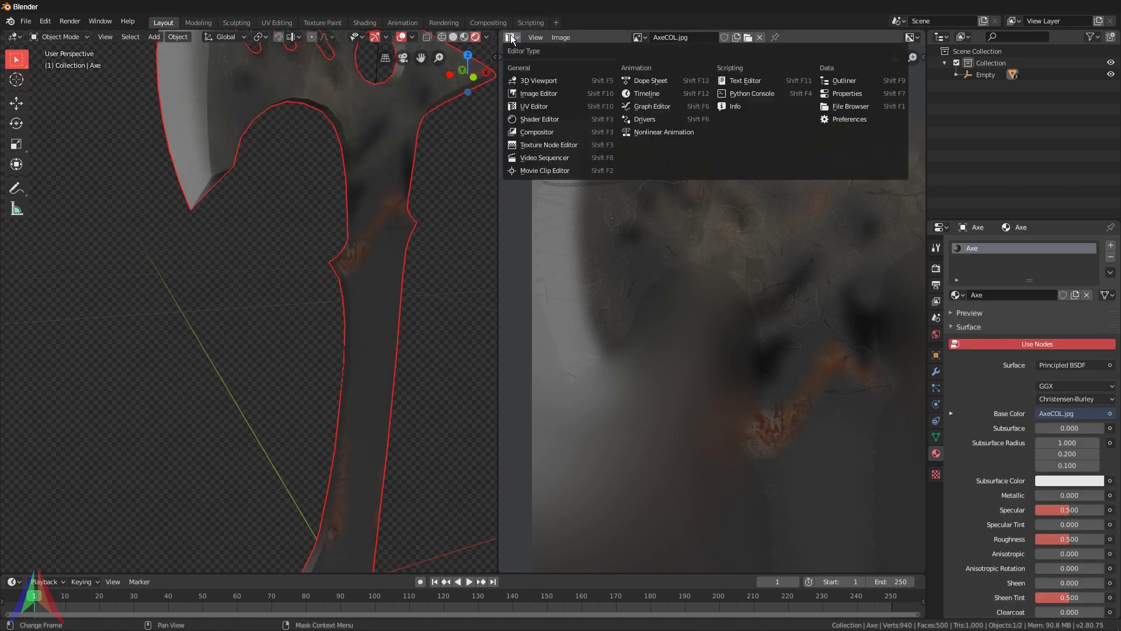
left_click(543, 118)
Step: Replace the world's environment image with Studio004.exr from the Textures\HDRI folder and check the axe under the new lighting
middle_click_drag(349, 261, 350, 323)
left_click(946, 328)
left_click(939, 335)
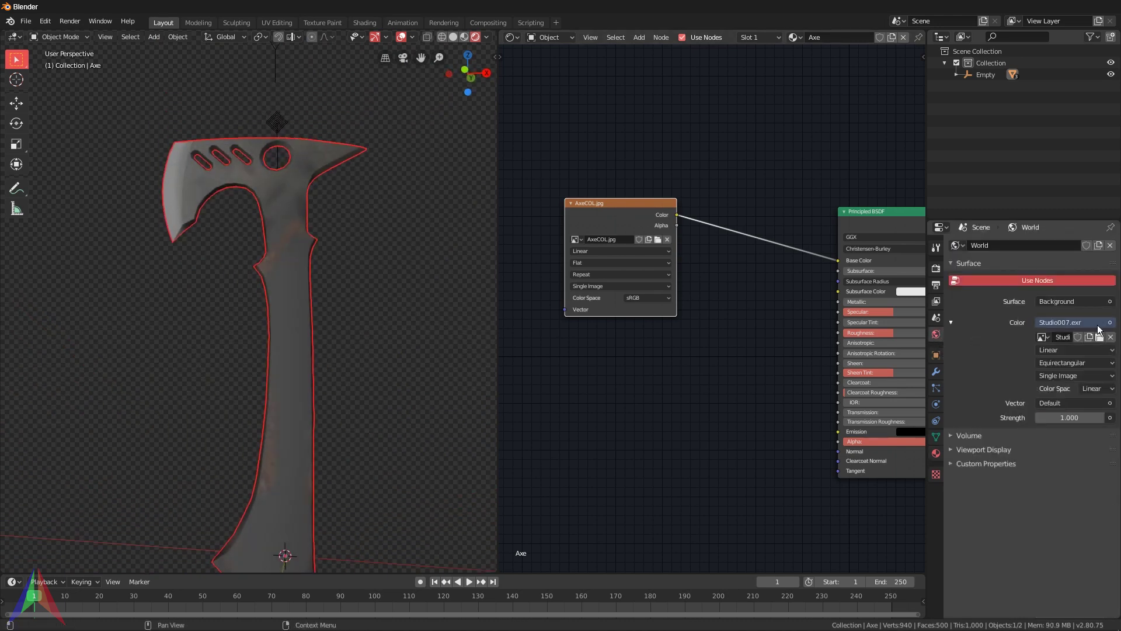
left_click(1098, 335)
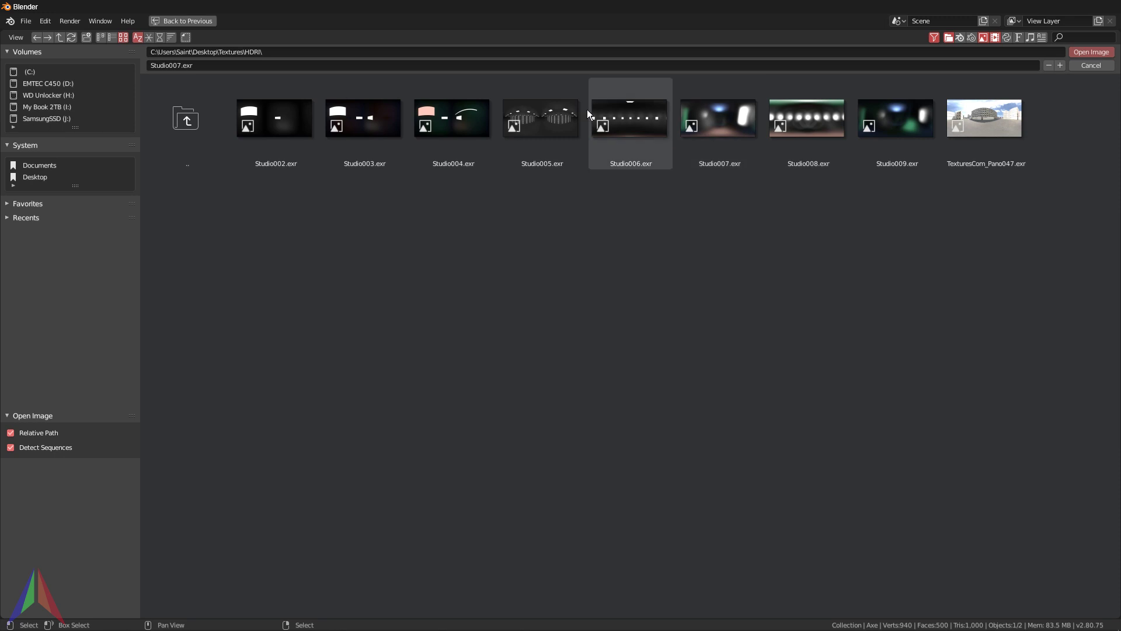
left_click(451, 121)
left_click(1078, 53)
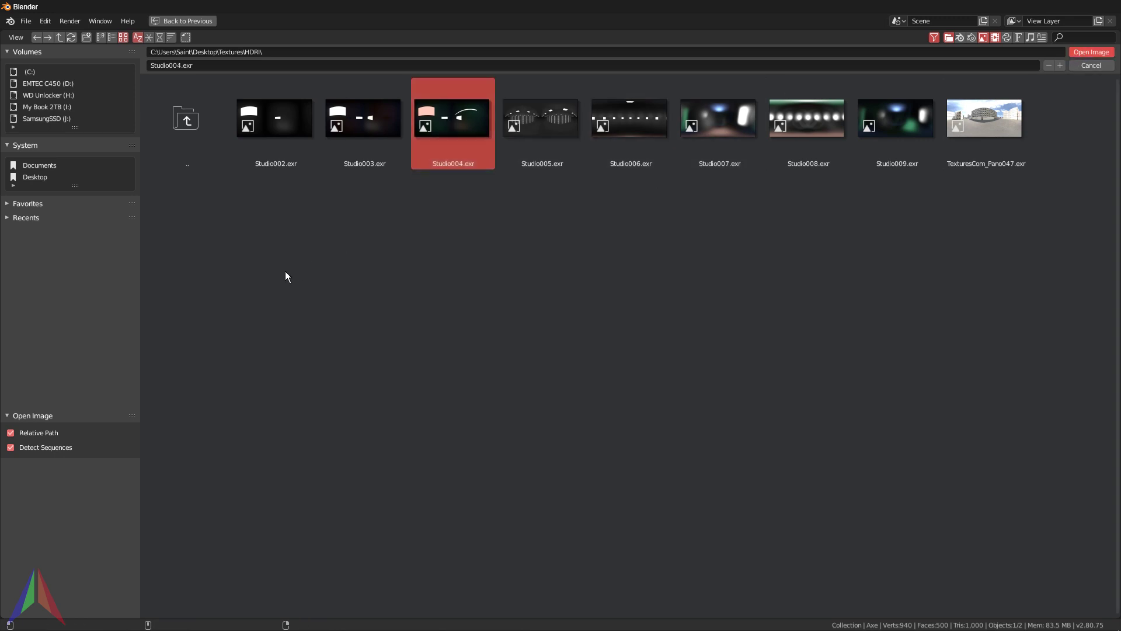
middle_click_drag(349, 310, 51, 306)
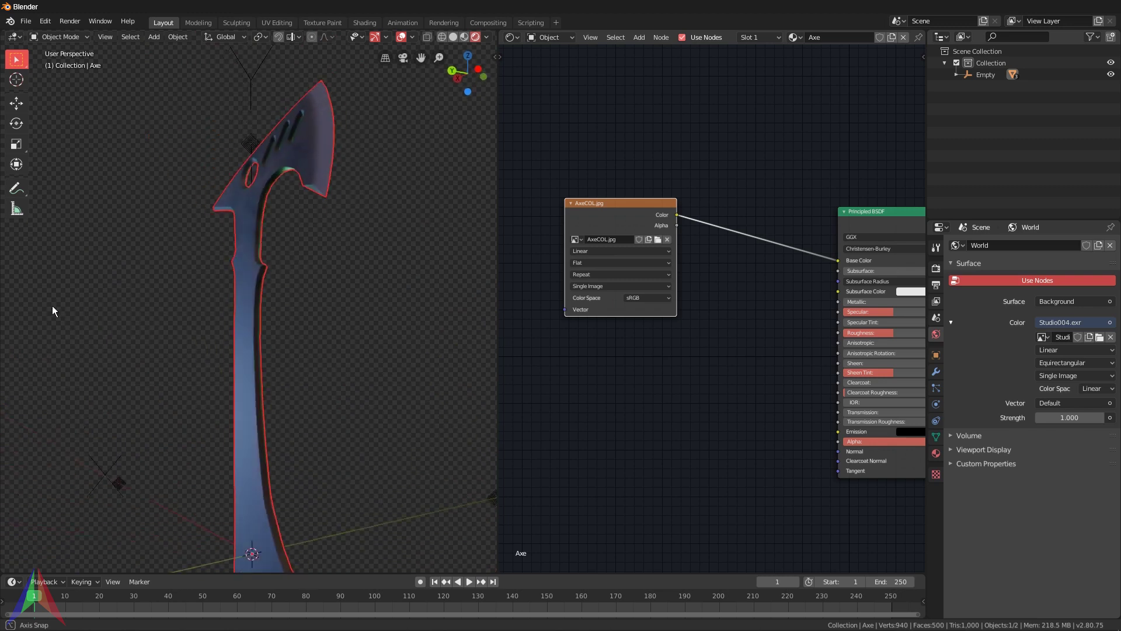
middle_click_drag(209, 419, 275, 365)
Step: Duplicate the AxeCOL.jpg Image Texture node and place the copy directly below the original
middle_click_drag(663, 255, 705, 173)
key("shift+d")
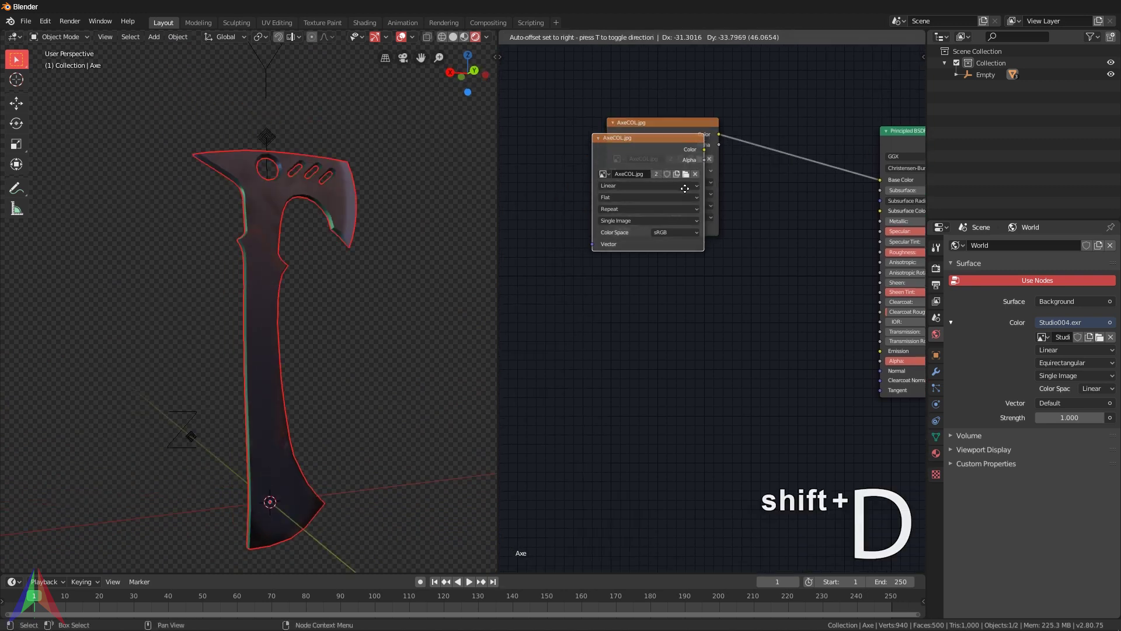
left_click(678, 298)
middle_click_drag(421, 227, 233, 227)
scroll(232, 281, "up", 4)
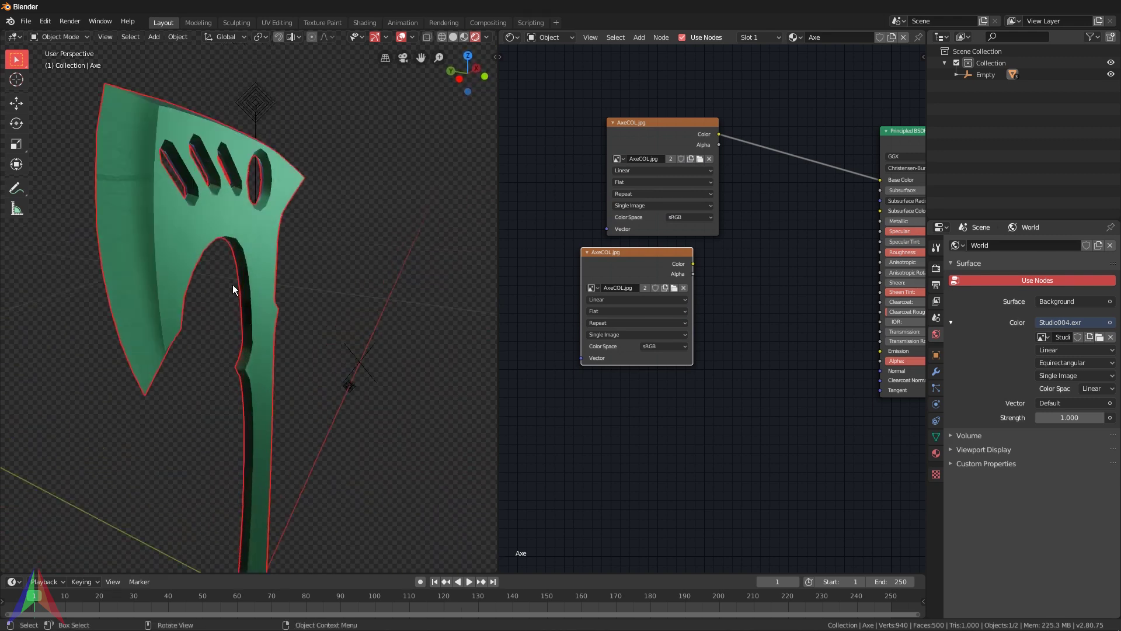
middle_click_drag(228, 272, 241, 194, "shift")
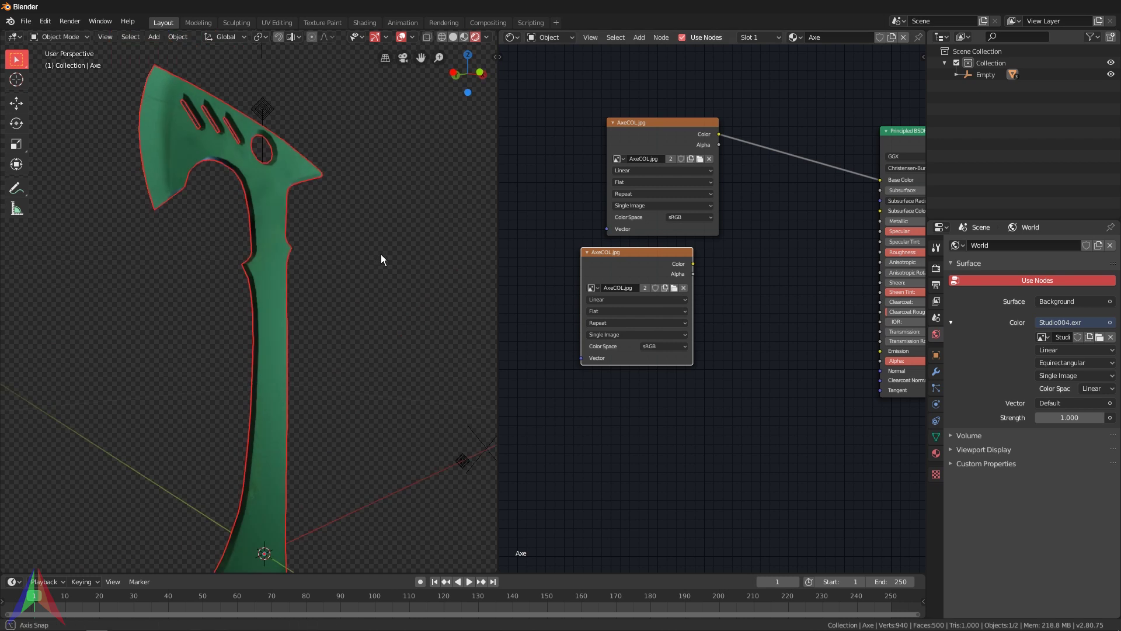
middle_click_drag(381, 254, 403, 271)
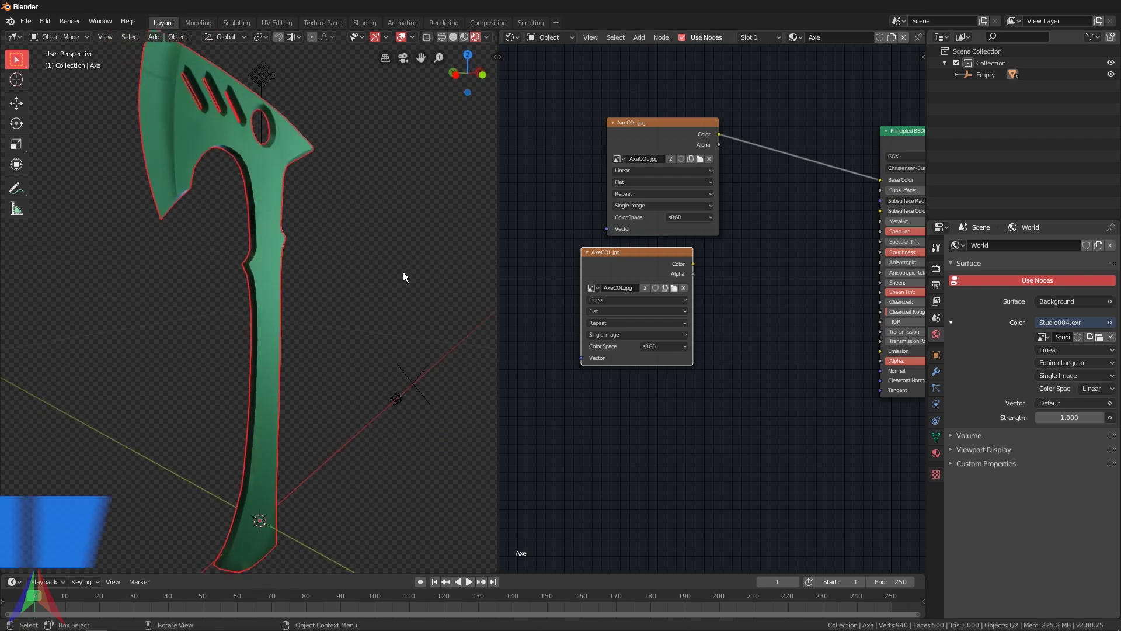
Step: Load AxeROUGHNESS.jpg into the duplicated texture node and connect its Color output to the Principled BSDF's Roughness input
left_click(675, 290)
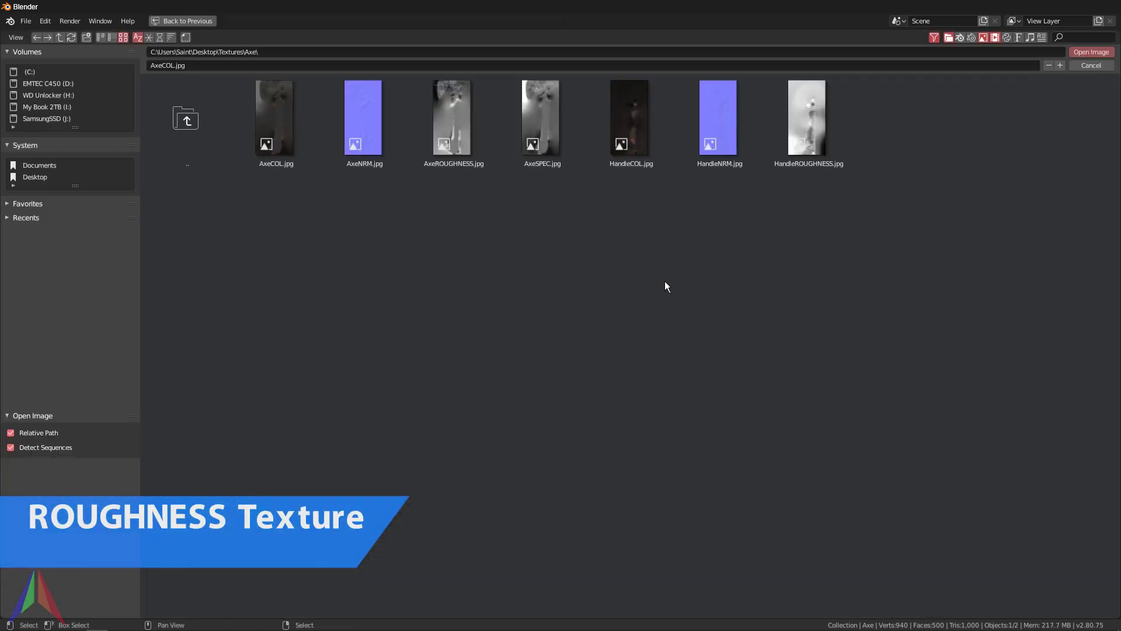
left_click(451, 118)
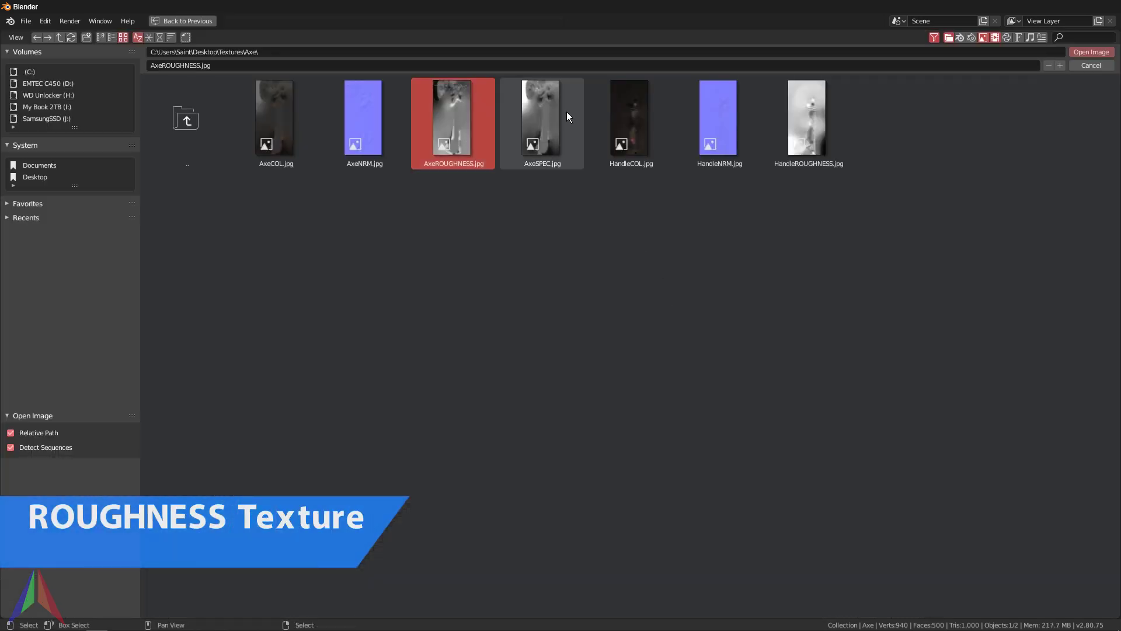
left_click(1091, 52)
left_click_drag(694, 264, 845, 238)
left_click_drag(875, 250, 880, 253)
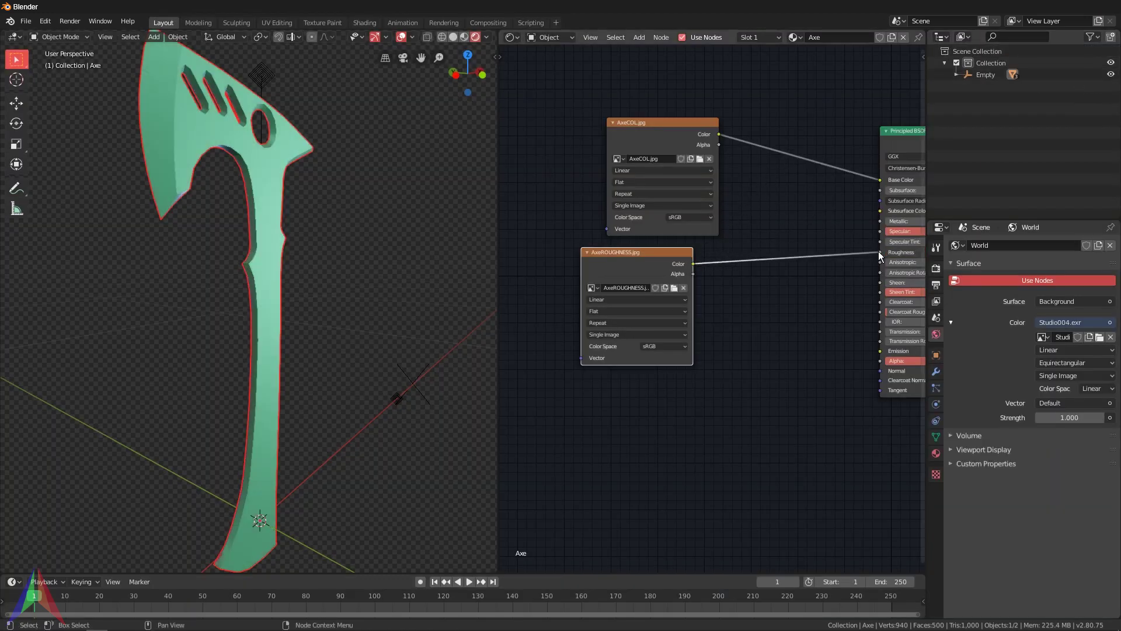
middle_click_drag(245, 262, 239, 175)
Step: Raise the Metallic value of the Principled BSDF strongly to give the axe a metal look
middle_click_drag(911, 222, 766, 251)
scroll(765, 251, "up", 1)
left_click_drag(766, 253, 887, 253)
middle_click_drag(257, 221, 495, 247)
Step: Duplicate the AxeROUGHNESS.jpg node, place the copy below it and load AxeSPEC.jpg into the copy
middle_click_drag(552, 294, 657, 244)
key("shift+d")
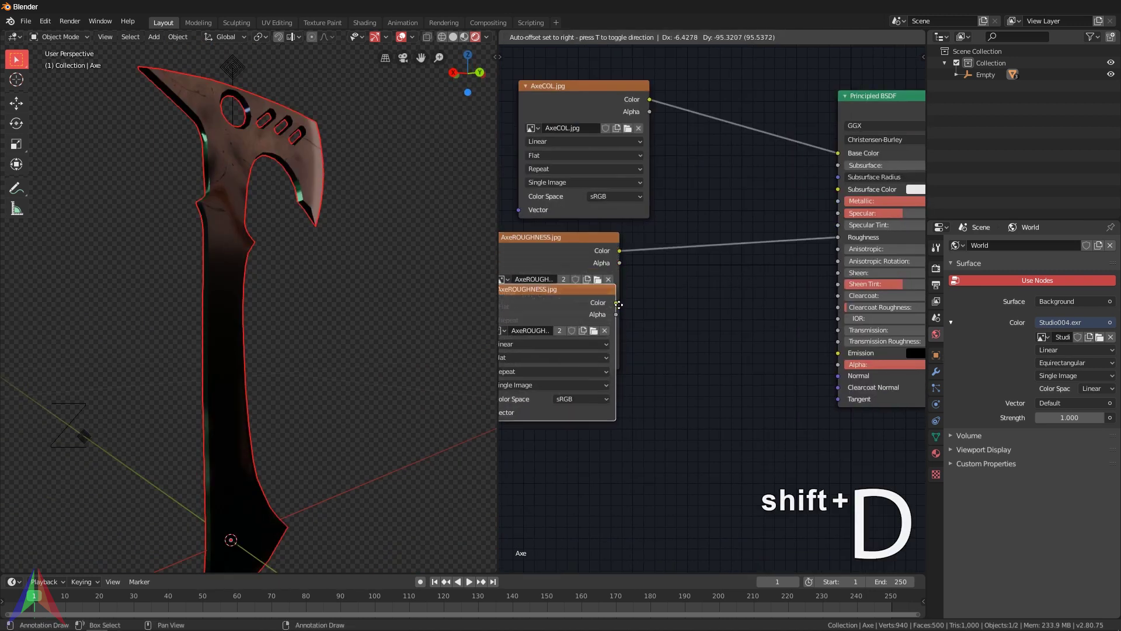
left_click(664, 399)
left_click(606, 437)
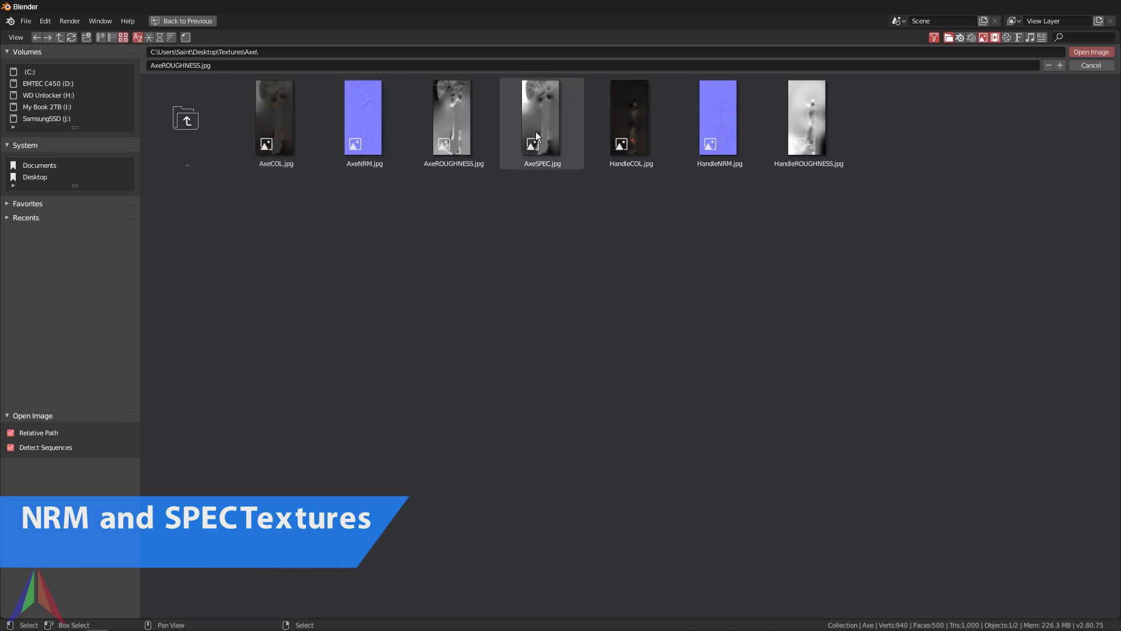
left_click(559, 131)
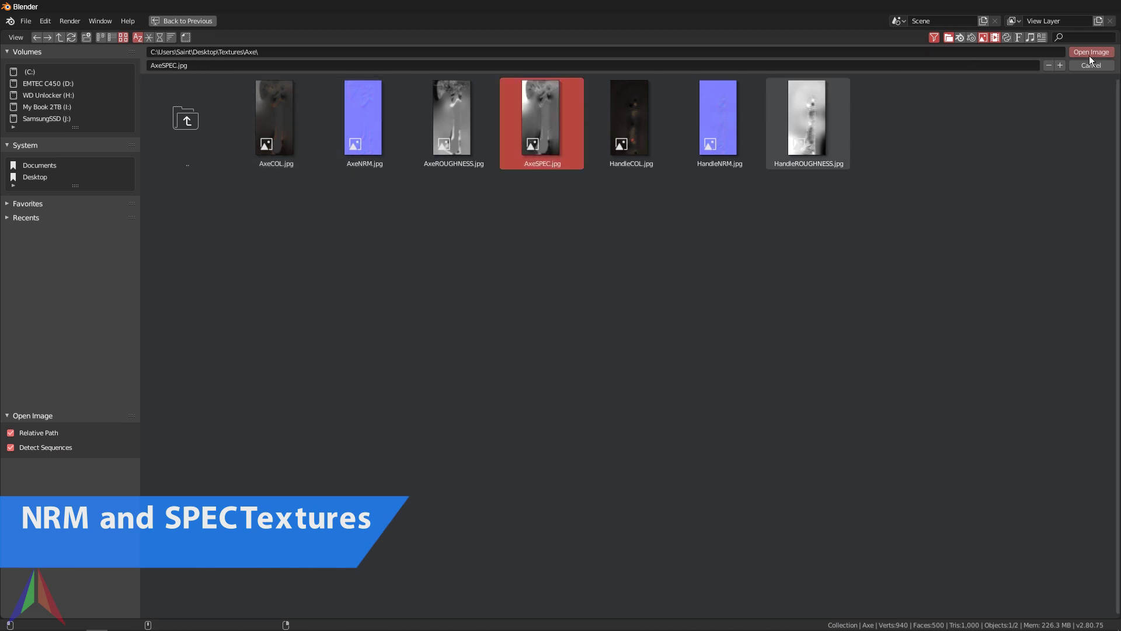
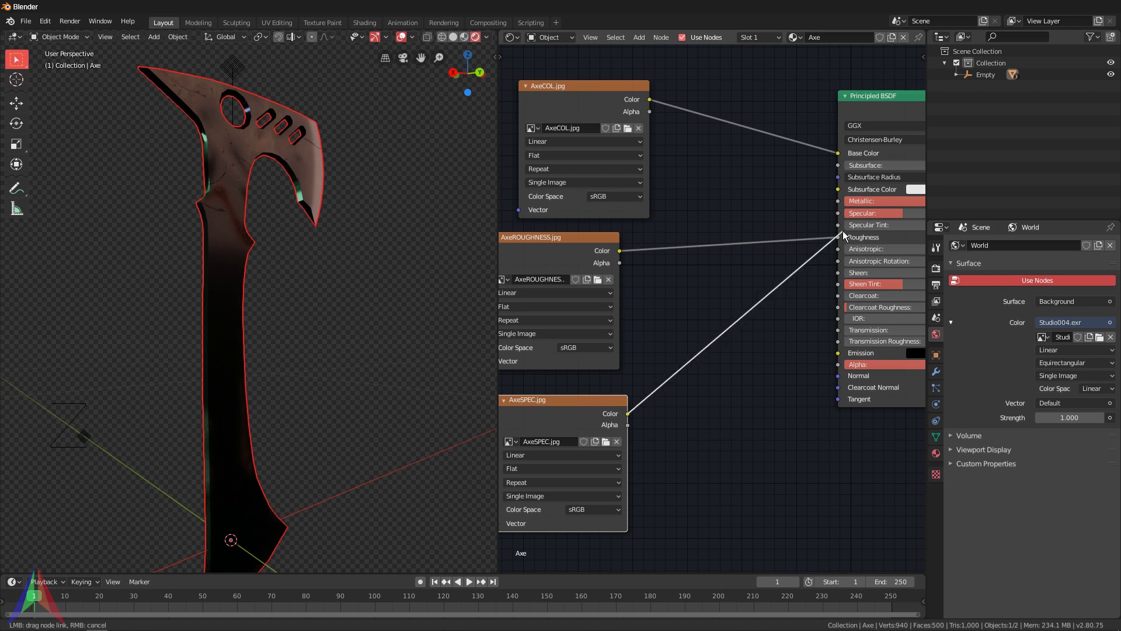
Step: Connect the AxeSPEC.jpg node's Color output to the Specular input, removing any misplaced link, and check the reflections
mouse_move(318, 172)
middle_mouse_down()
mouse_move(61, 204)
mouse_move(59, 178)
mouse_move(56, 229)
mouse_move(55, 187)
middle_mouse_up()
left_click_drag(840, 214, 818, 229)
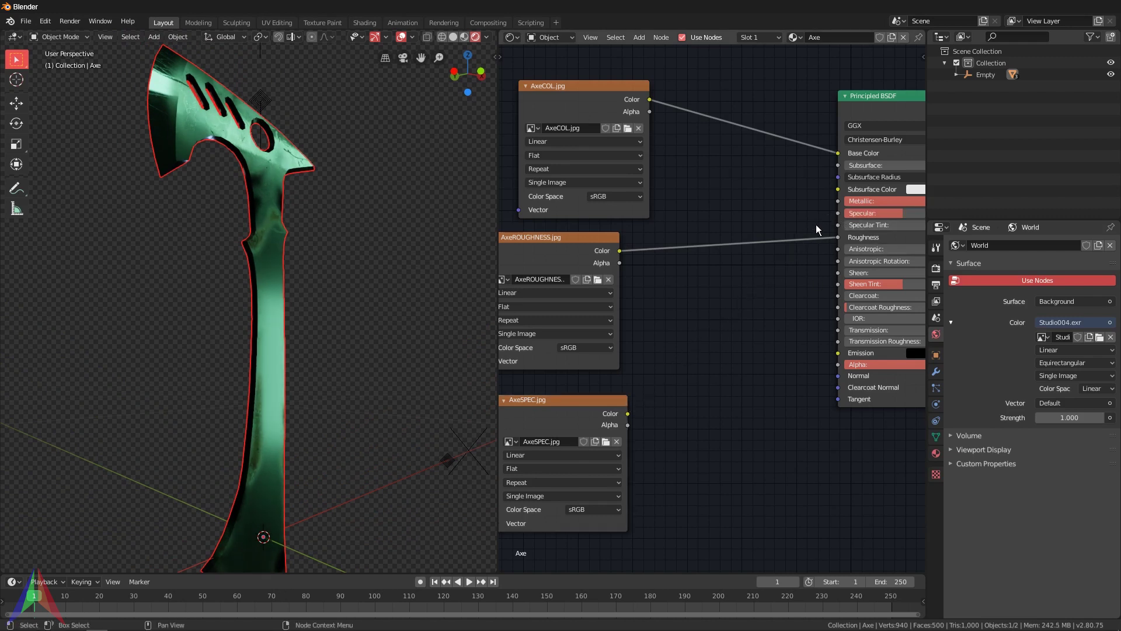
left_click_drag(628, 414, 839, 213)
middle_click_drag(296, 205, 516, 348)
key("Home")
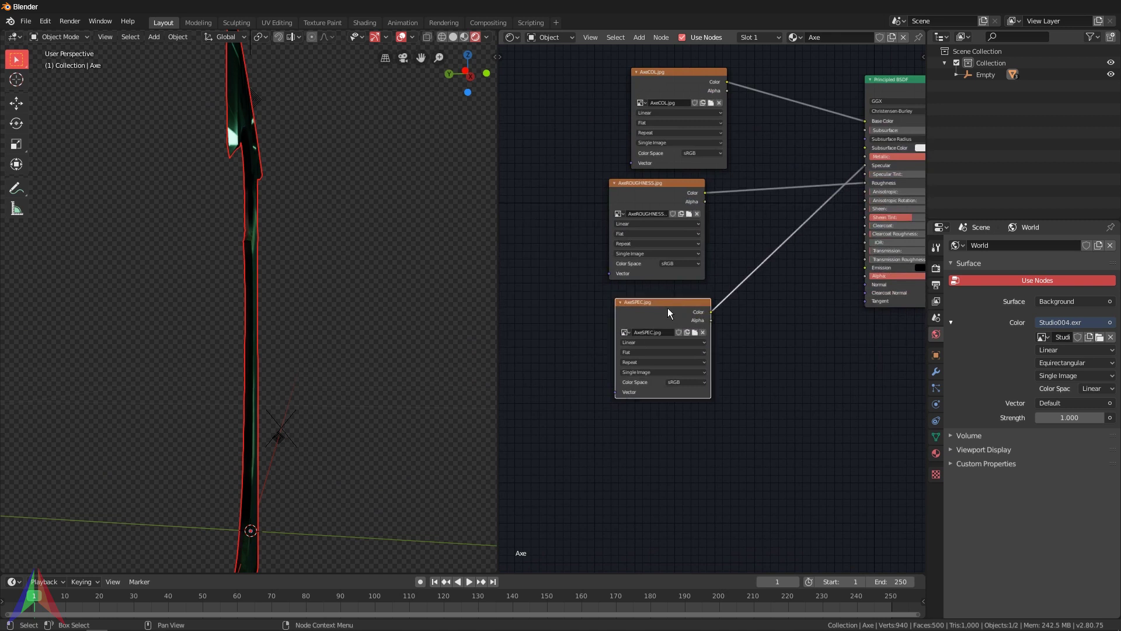
Step: Move the AxeSPEC.jpg node up slightly, duplicate it below and load AxeNRM.jpg into the copy
left_click_drag(668, 313, 657, 302)
key("shift+d")
left_click(654, 412)
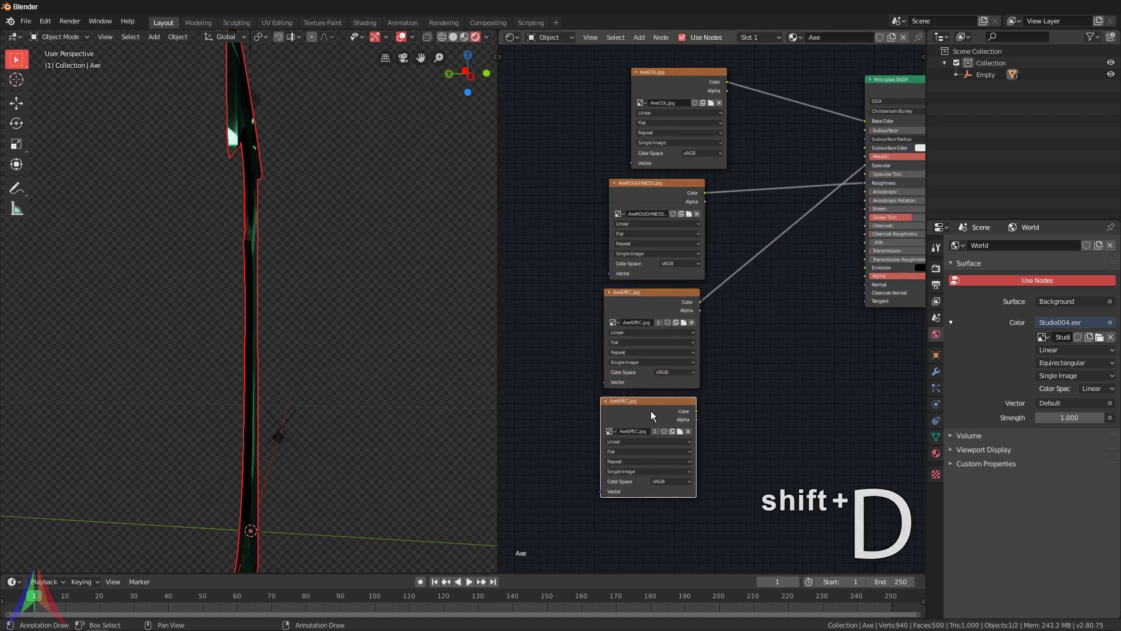
left_click(680, 431)
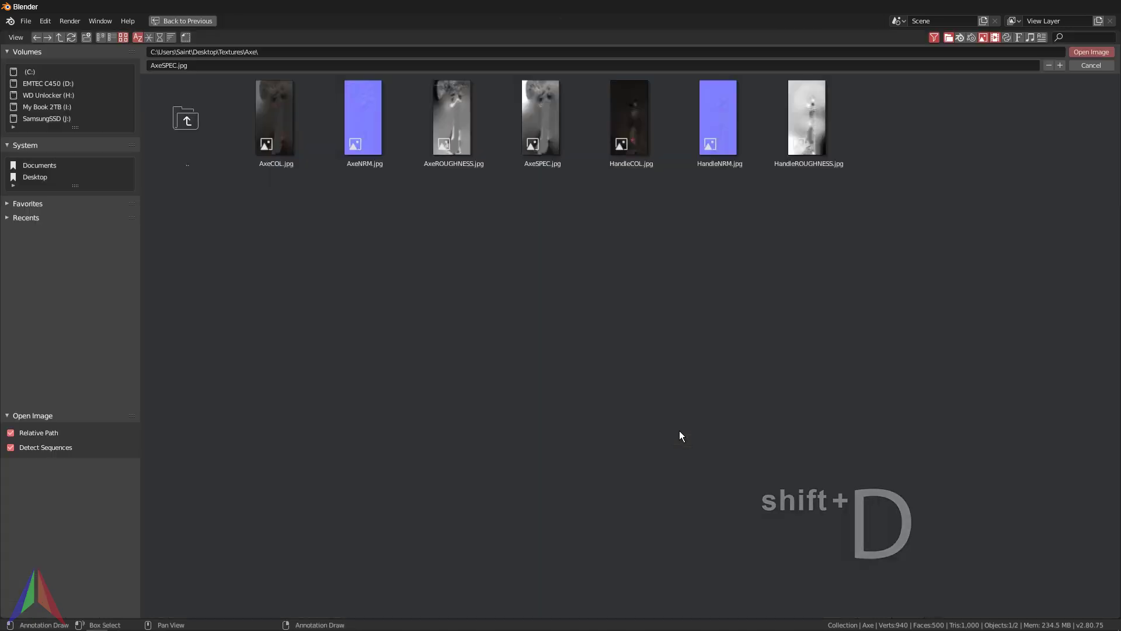
left_click(366, 128)
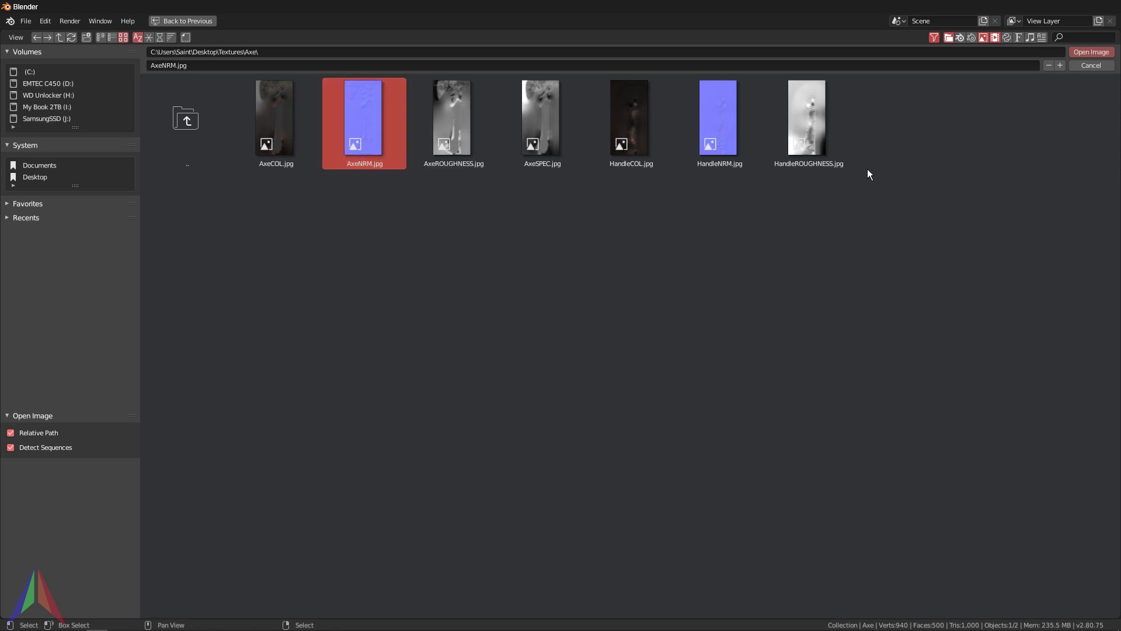
left_click(1091, 51)
Step: Add a Normal Map node and place it beside the AxeNRM.jpg node
middle_click_drag(35, 281, 272, 220)
scroll(311, 292, "up", 3)
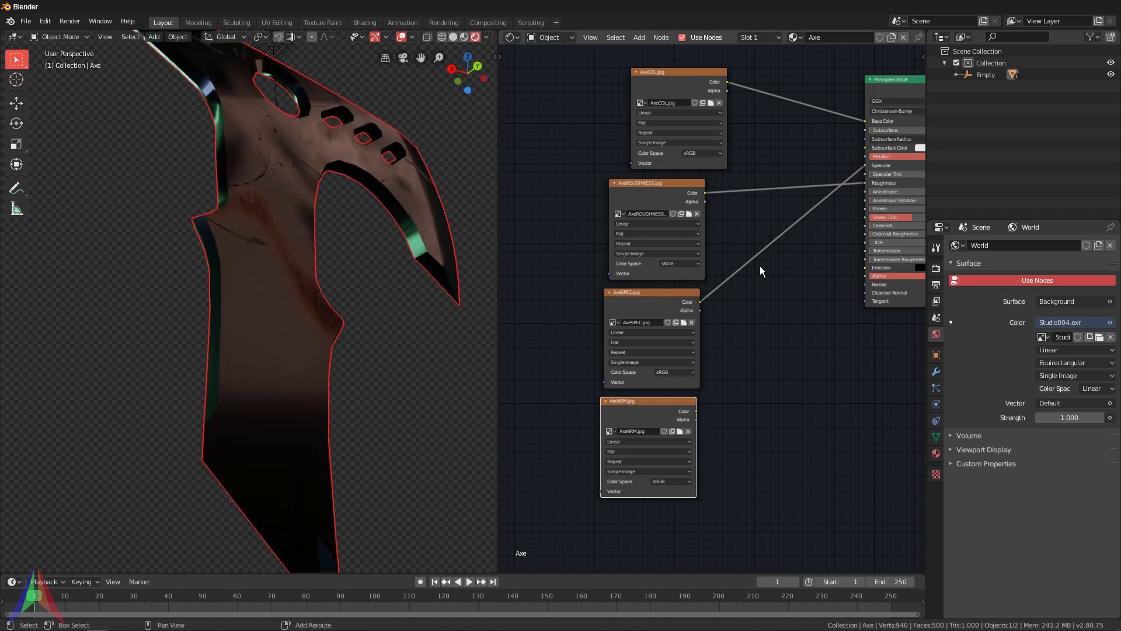
key("shift+a")
mouse_move(728, 338)
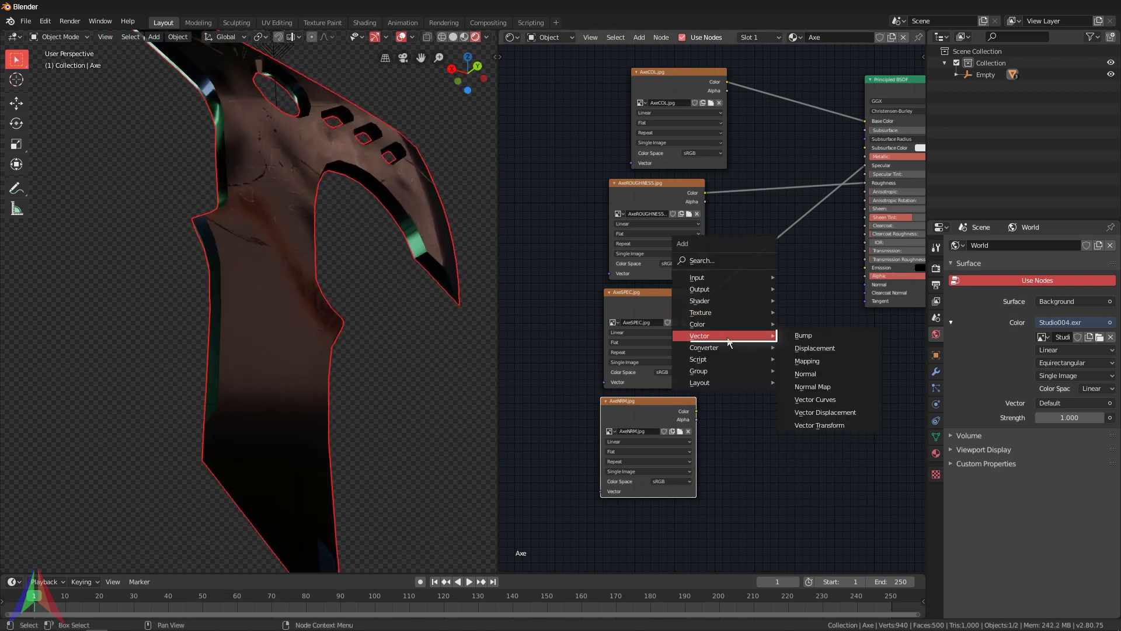
left_click(827, 387)
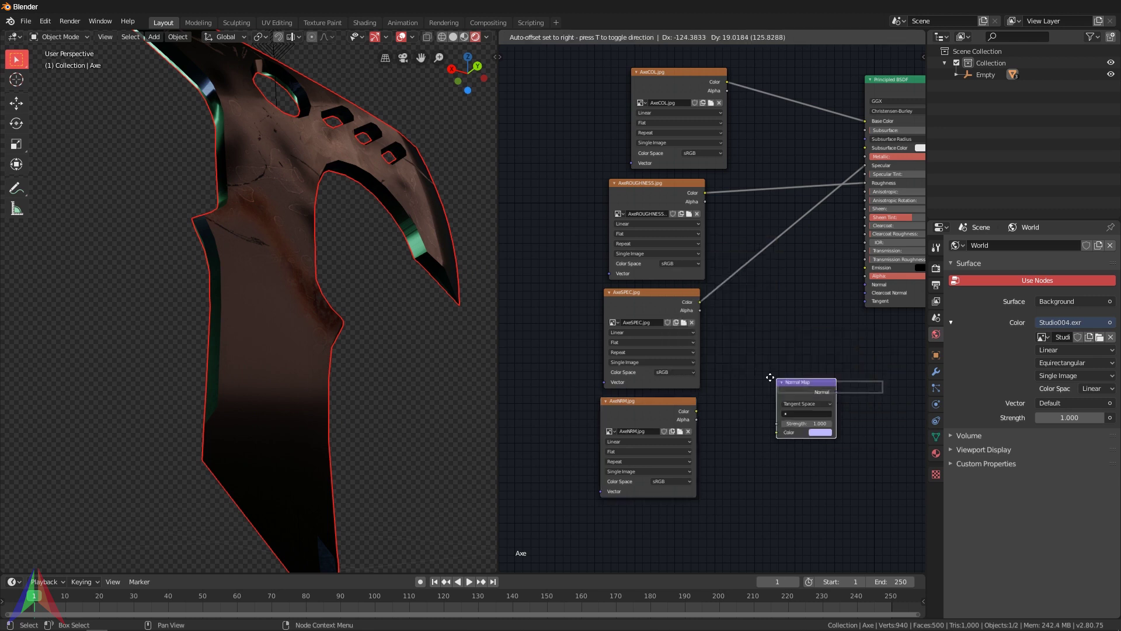
left_click(734, 353)
Step: Connect the AxeNRM.jpg Color output to the Normal Map node's Color input, and its Normal output to the Principled BSDF's Normal input
left_click_drag(697, 411, 734, 407)
left_click(794, 368)
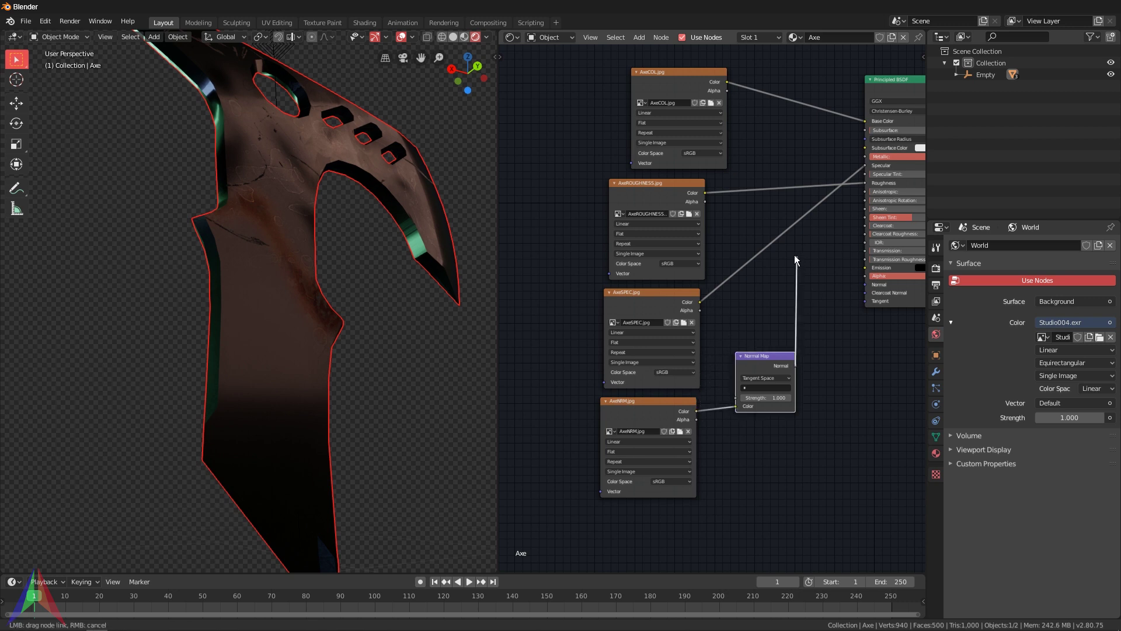
left_click_drag(863, 285, 865, 285)
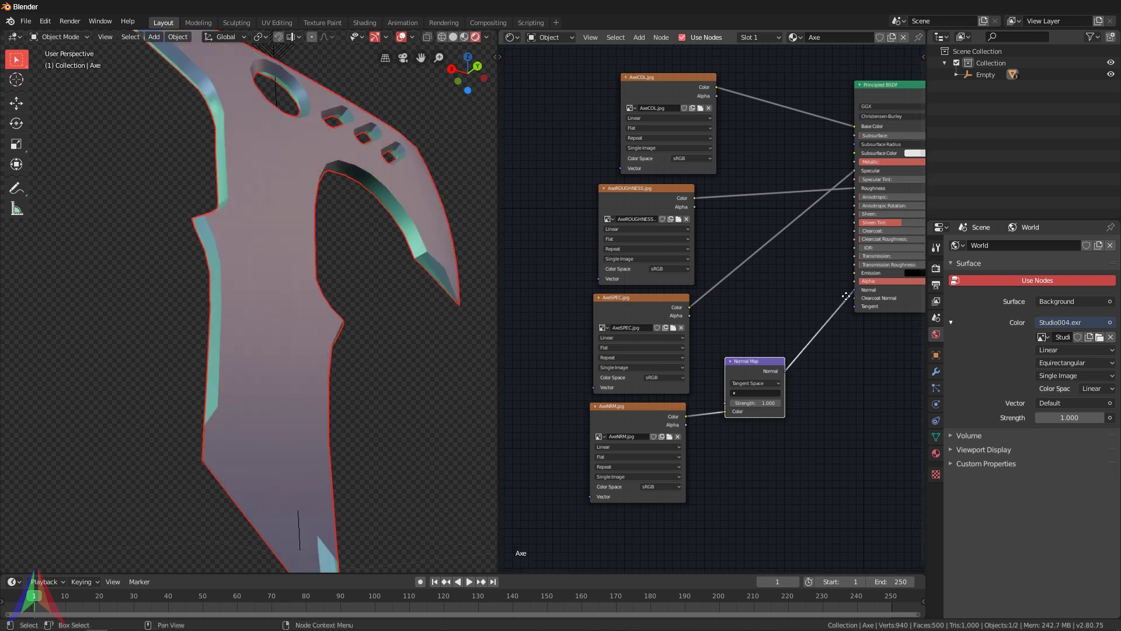
middle_click_drag(863, 285, 742, 339)
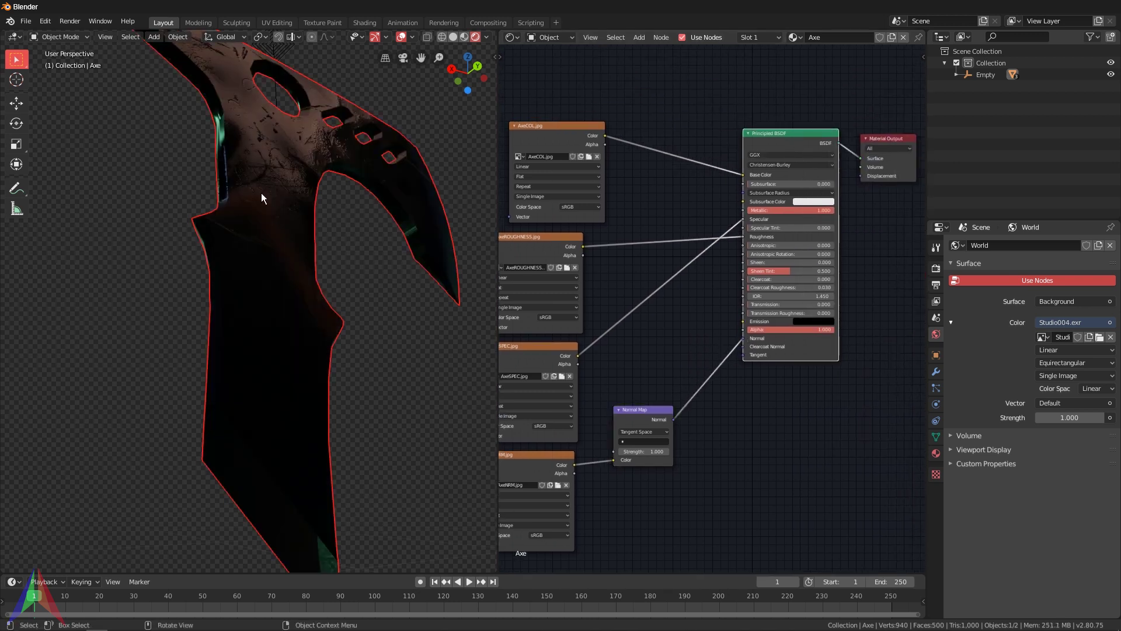
Step: Set the color space of the AxeNRM.jpg texture node to Non-Color
middle_click_drag(645, 475, 783, 327)
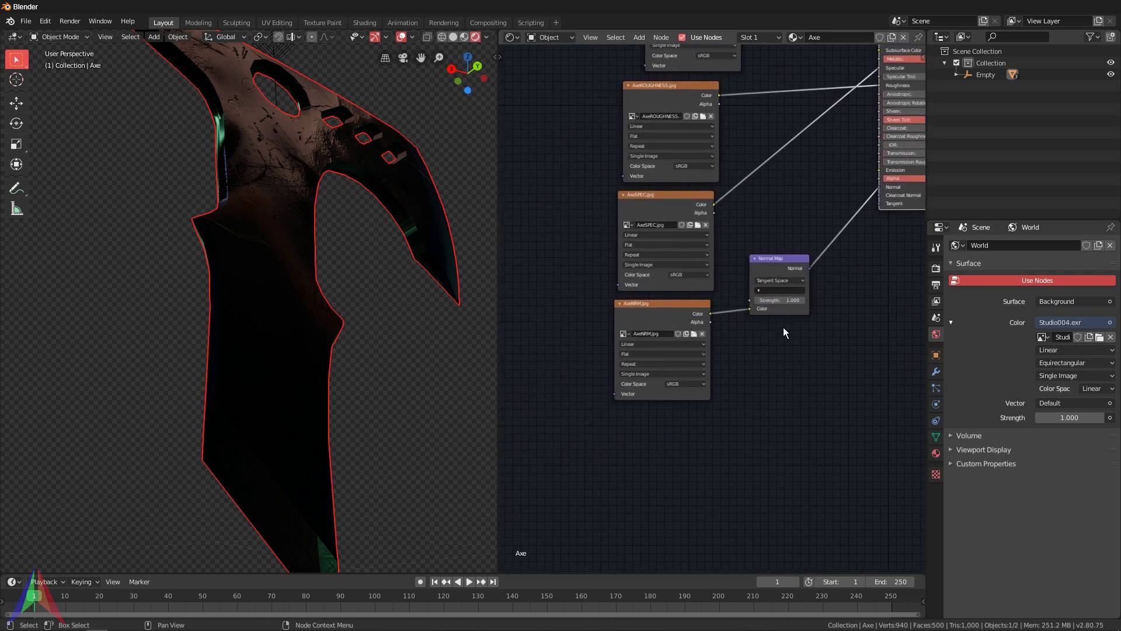
scroll(784, 327, "up", 2)
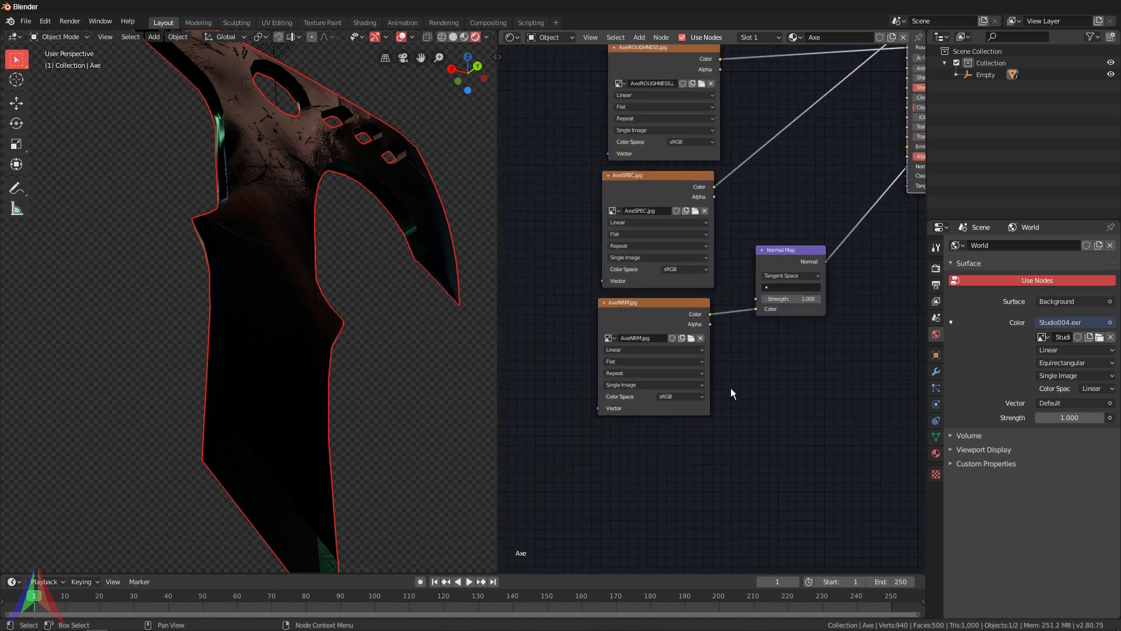
left_click(690, 404)
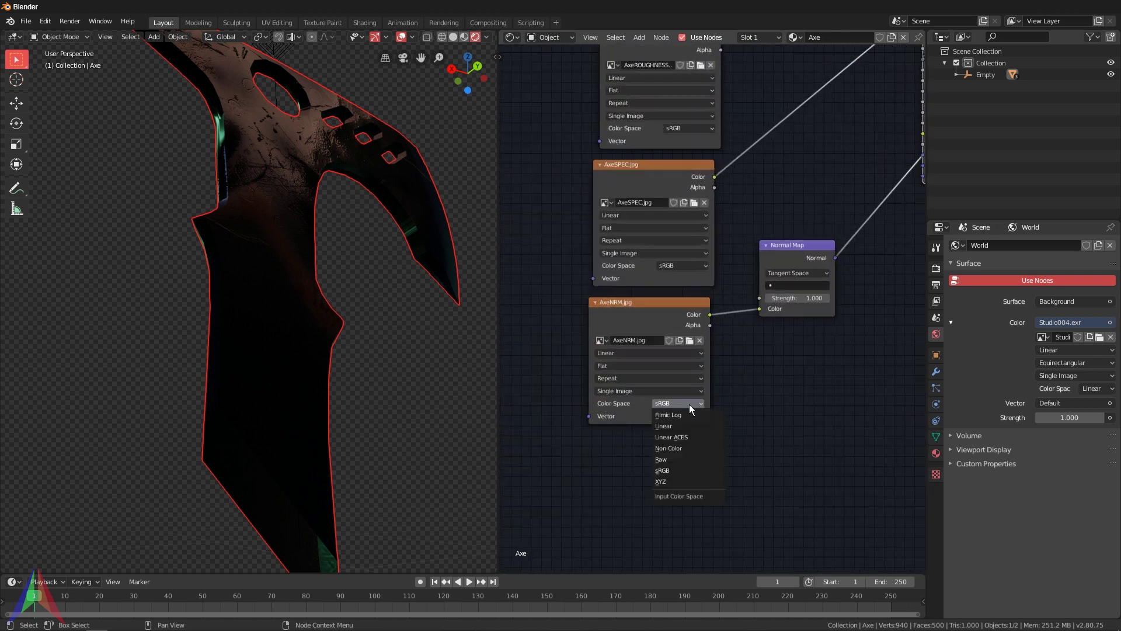
left_click(675, 450)
Step: Set the Normal Map node's Strength to 0.050 and check the axe surface from several angles
mouse_move(319, 261)
middle_mouse_down()
mouse_move(266, 254)
mouse_move(303, 234)
mouse_move(486, 251)
mouse_move(4, 253)
middle_mouse_up()
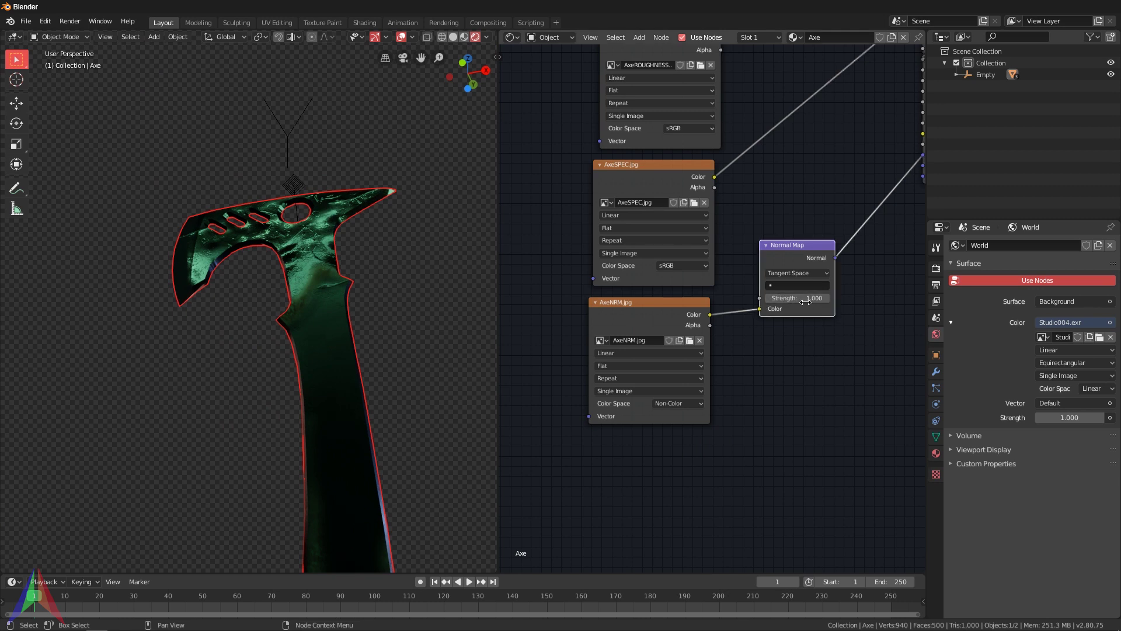
key("Return")
mouse_move(469, 250)
middle_mouse_down()
mouse_move(290, 207)
mouse_move(303, 236)
mouse_move(296, 306)
mouse_move(223, 296)
mouse_move(377, 212)
mouse_move(359, 208)
mouse_move(315, 256)
middle_mouse_up()
scroll(219, 289, "up", 4)
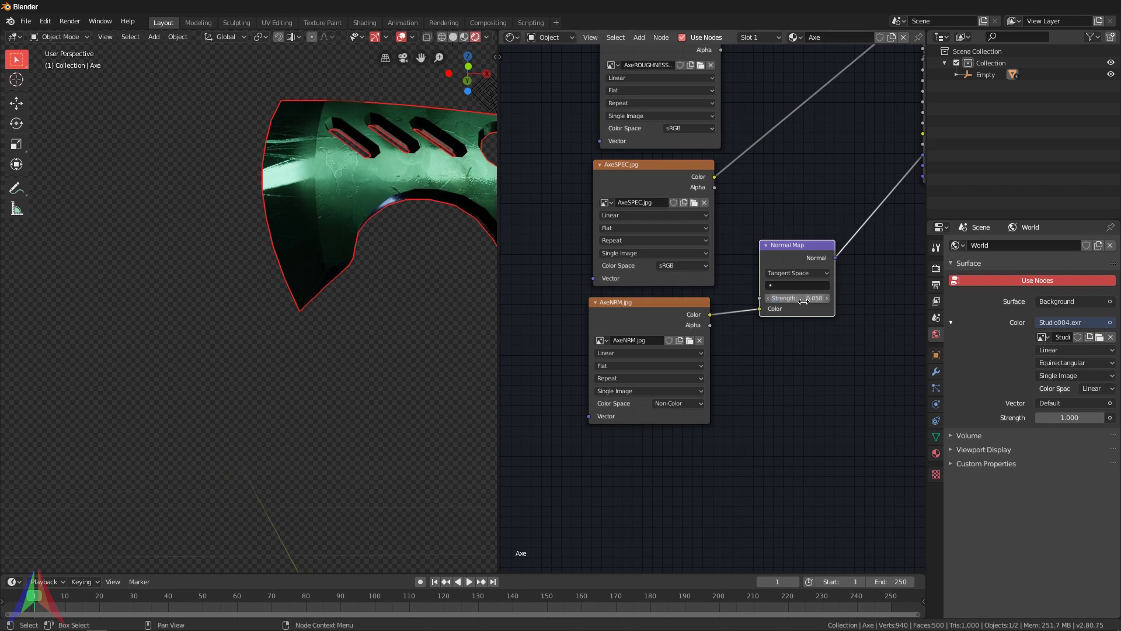
mouse_move(363, 267)
middle_mouse_down()
mouse_move(395, 261)
mouse_move(360, 266)
mouse_move(347, 291)
mouse_move(251, 251)
mouse_move(496, 346)
mouse_move(303, 373)
mouse_move(262, 359)
mouse_move(326, 313)
mouse_move(327, 386)
mouse_move(286, 381)
middle_mouse_up()
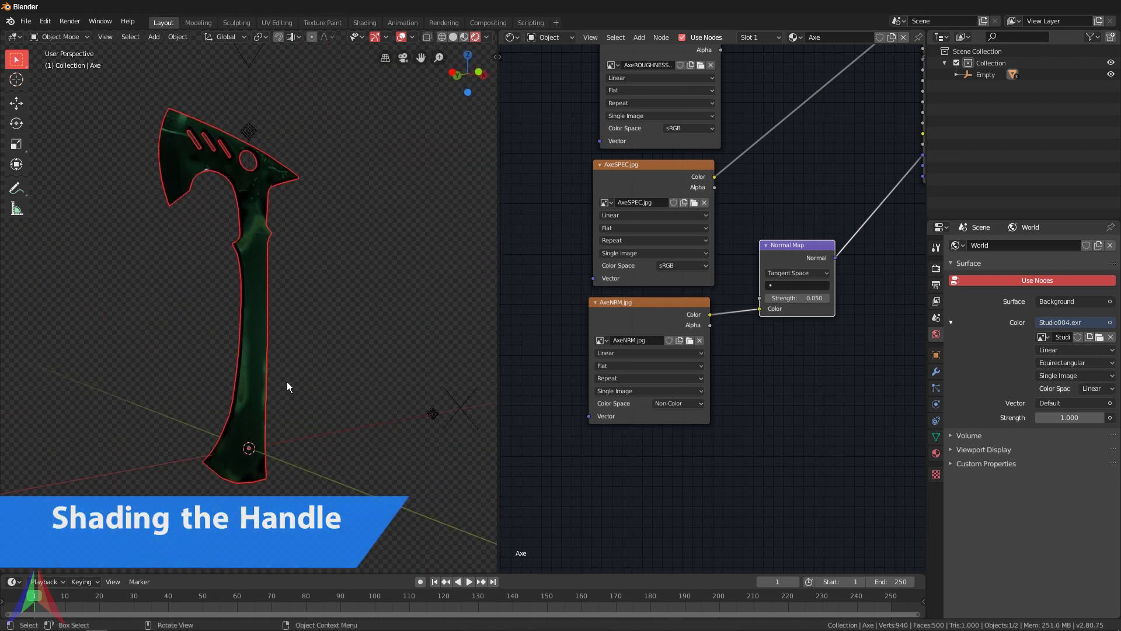
Step: Unhide all hidden parts of the axe, clear the selection and save the file
key("alt+h")
key("alt+a")
key("ctrl+s")
middle_click_drag(233, 354, 239, 181)
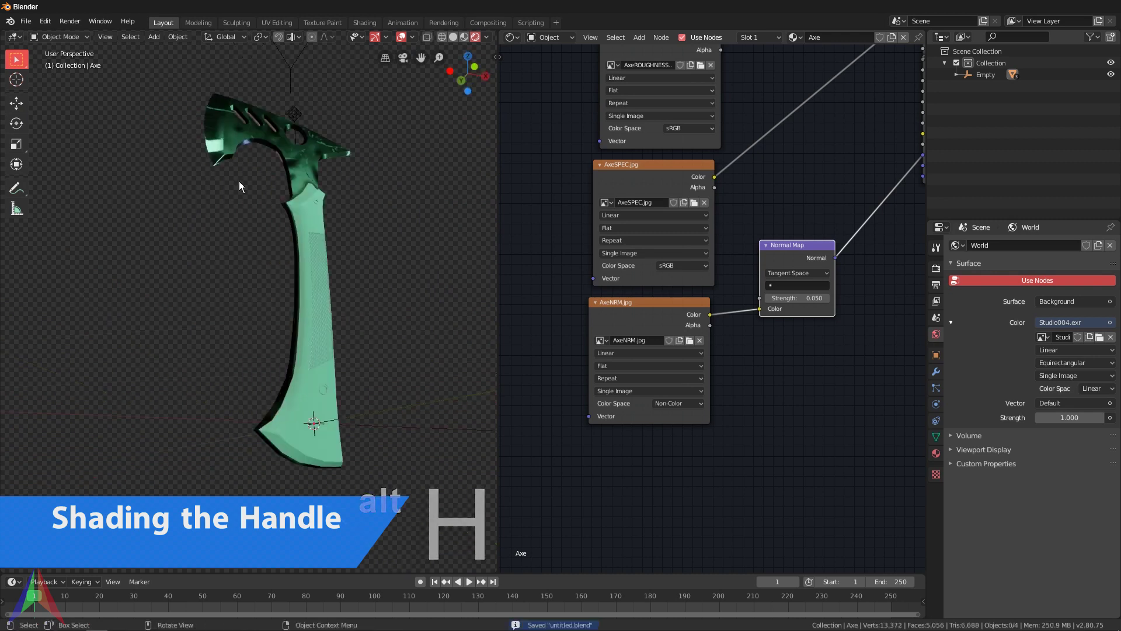
Step: Select the axe handle and create a new material for it
scroll(240, 181, "up", 4)
left_click(345, 170)
middle_click_drag(345, 170, 336, 215)
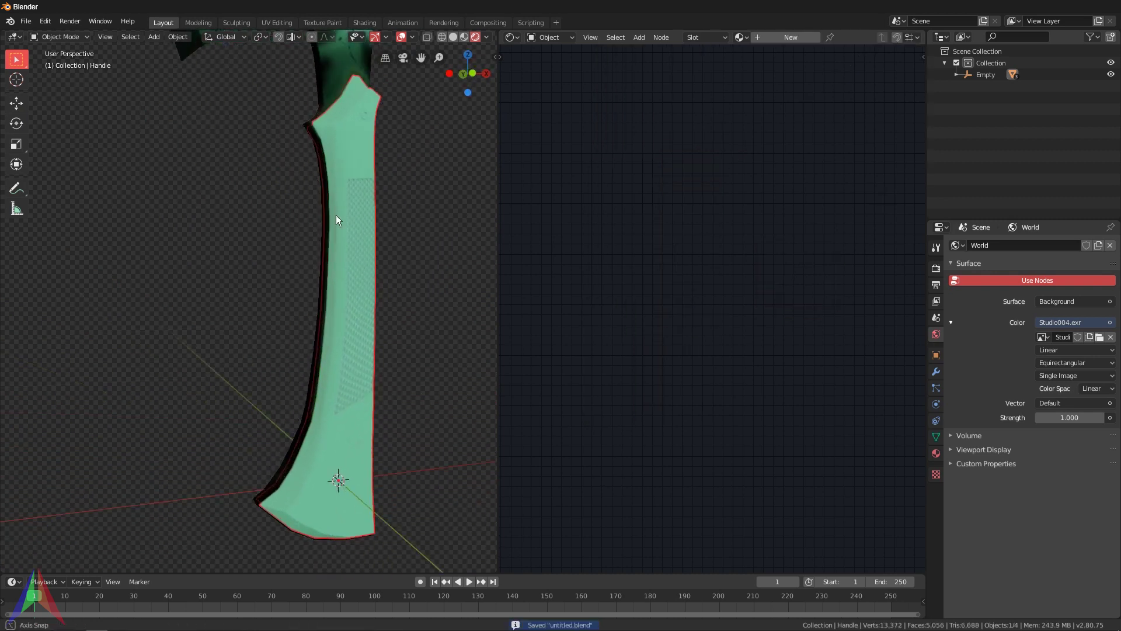
scroll(324, 188, "down", 5)
scroll(324, 188, "up", 1)
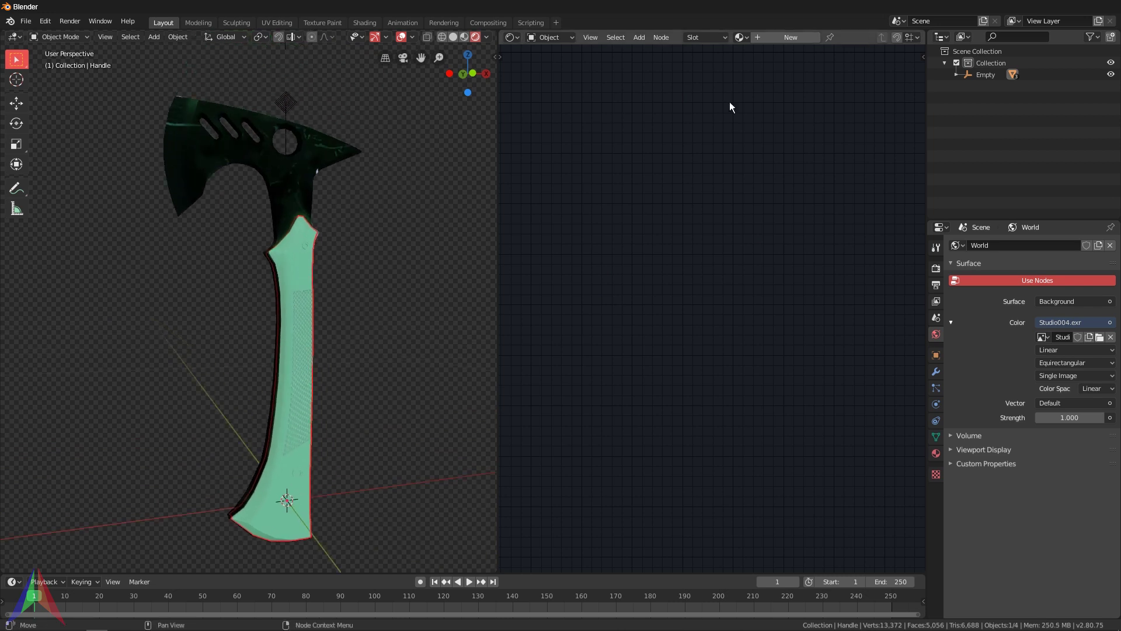
left_click(796, 37)
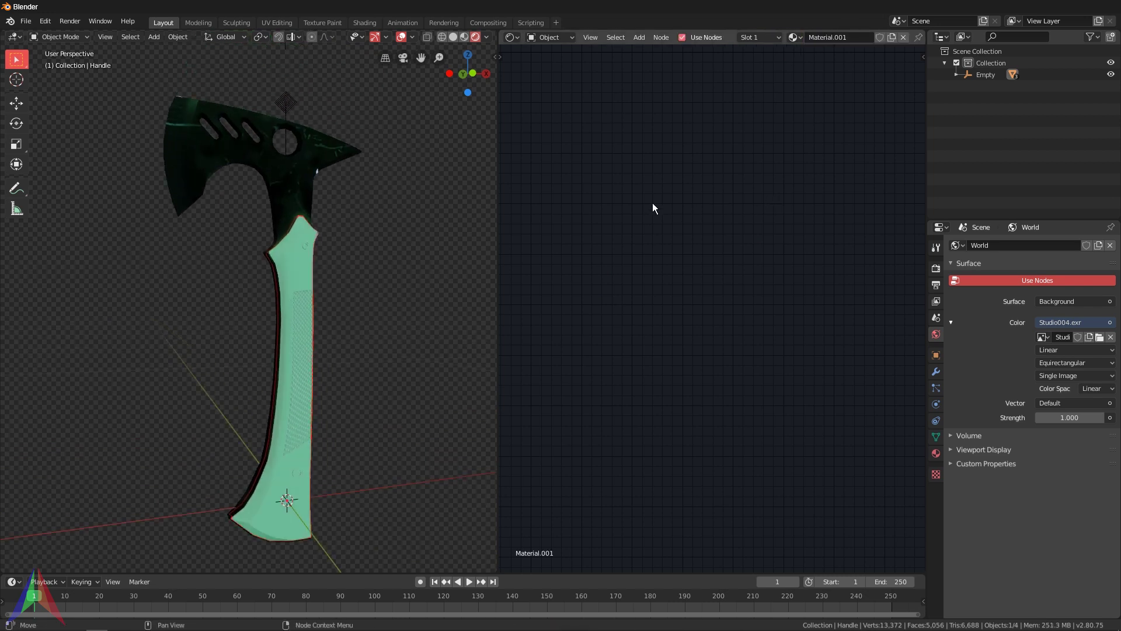
Step: Add an Image Texture node to the handle material and connect its Color output to the Principled BSDF's Base Color
middle_click_drag(569, 253, 726, 232)
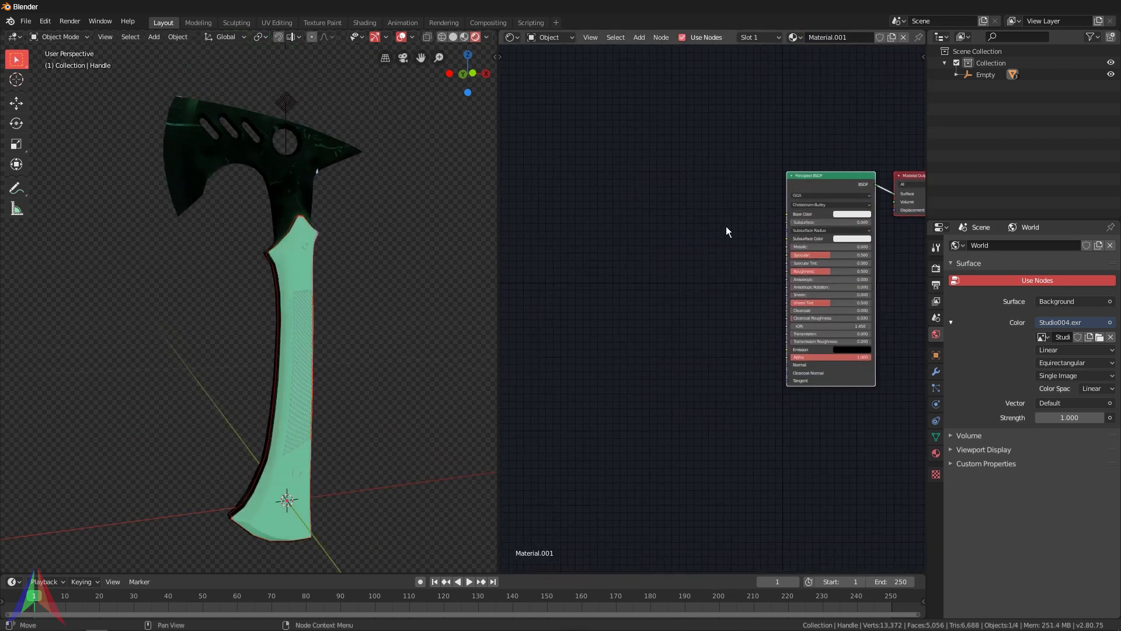
key("shift+a")
mouse_move(642, 176)
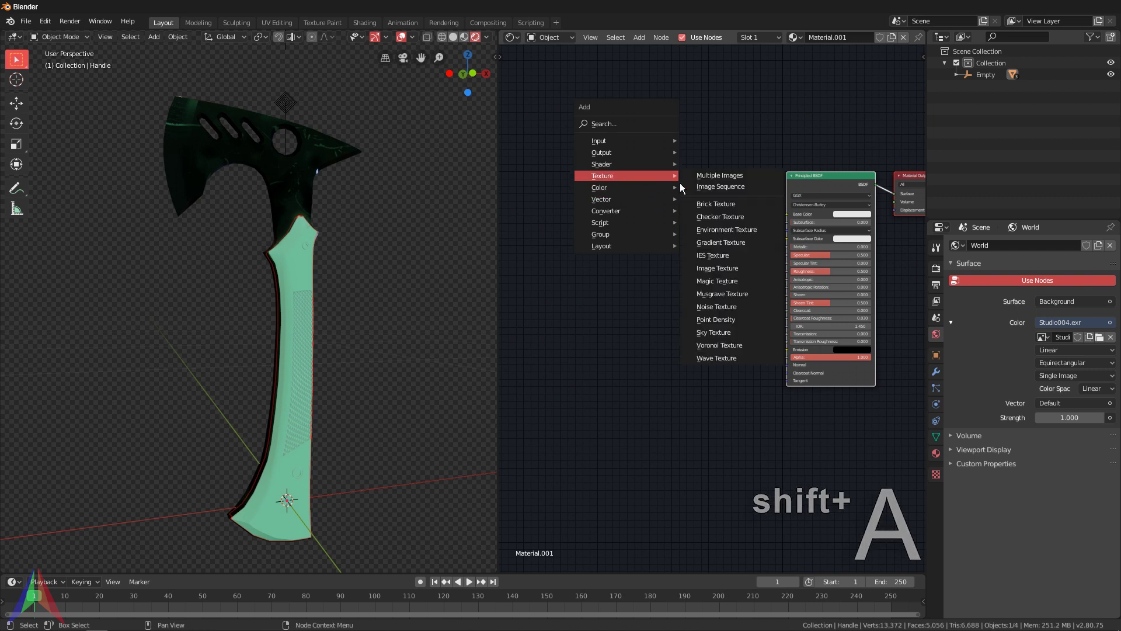
left_click(717, 268)
left_click(641, 188)
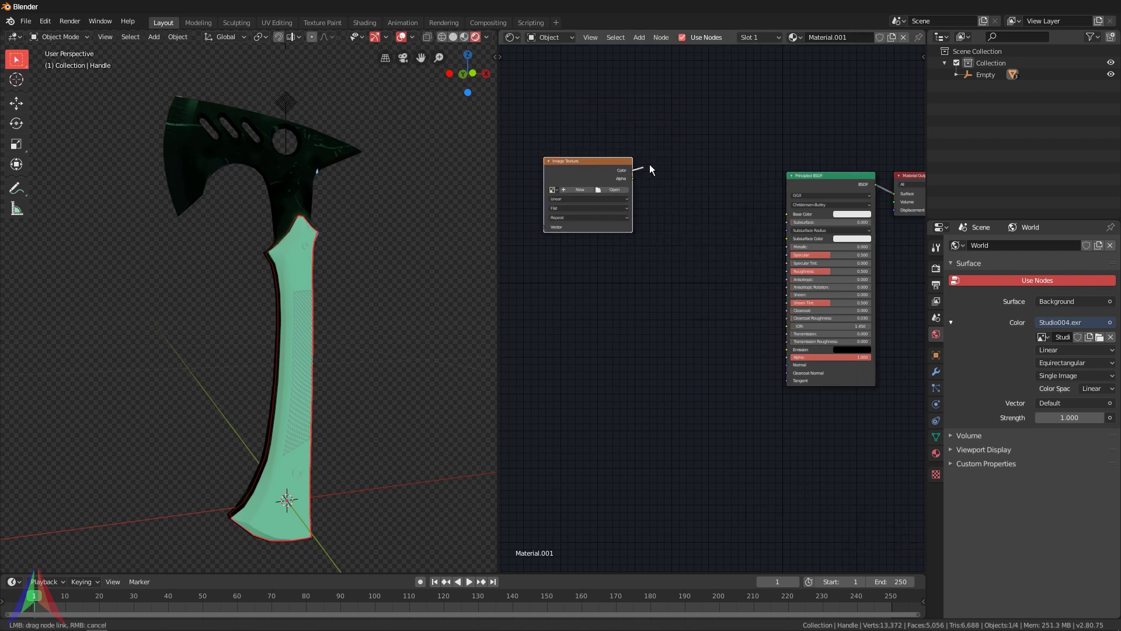
left_click_drag(793, 212, 791, 215)
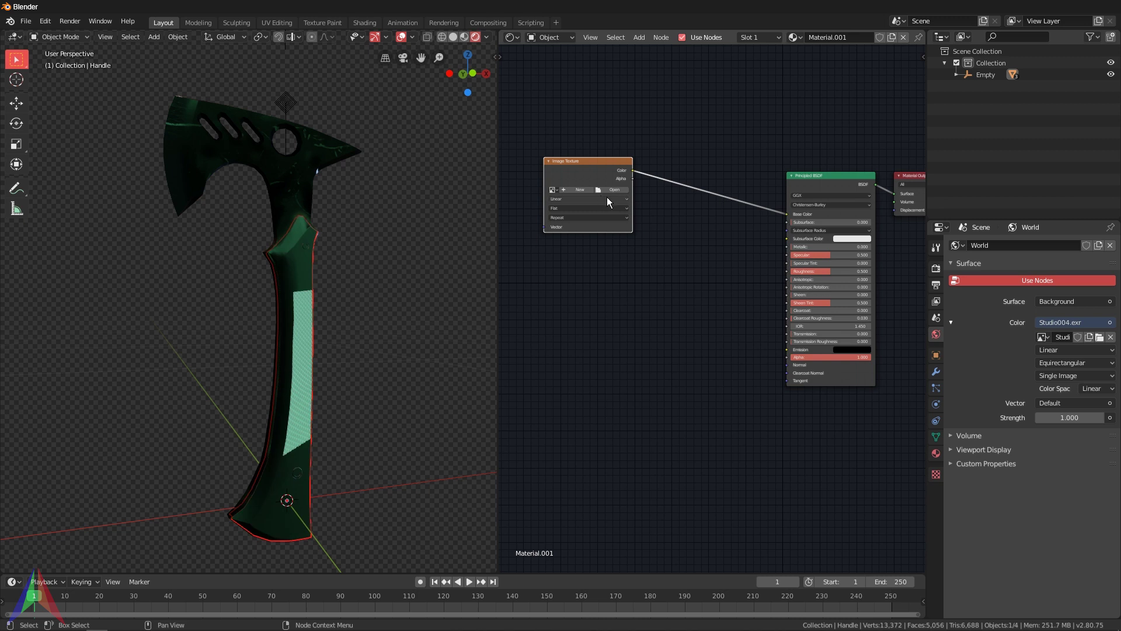
Step: Load HandleCOL.jpg into the handle material's Image Texture node
left_click(616, 190)
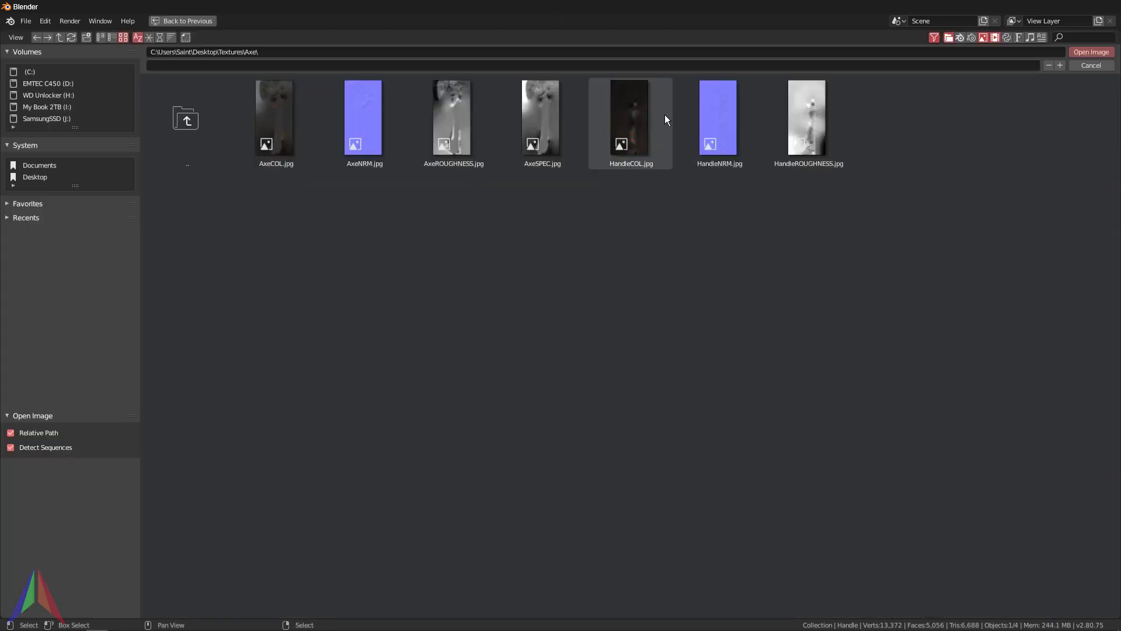
left_click(646, 117)
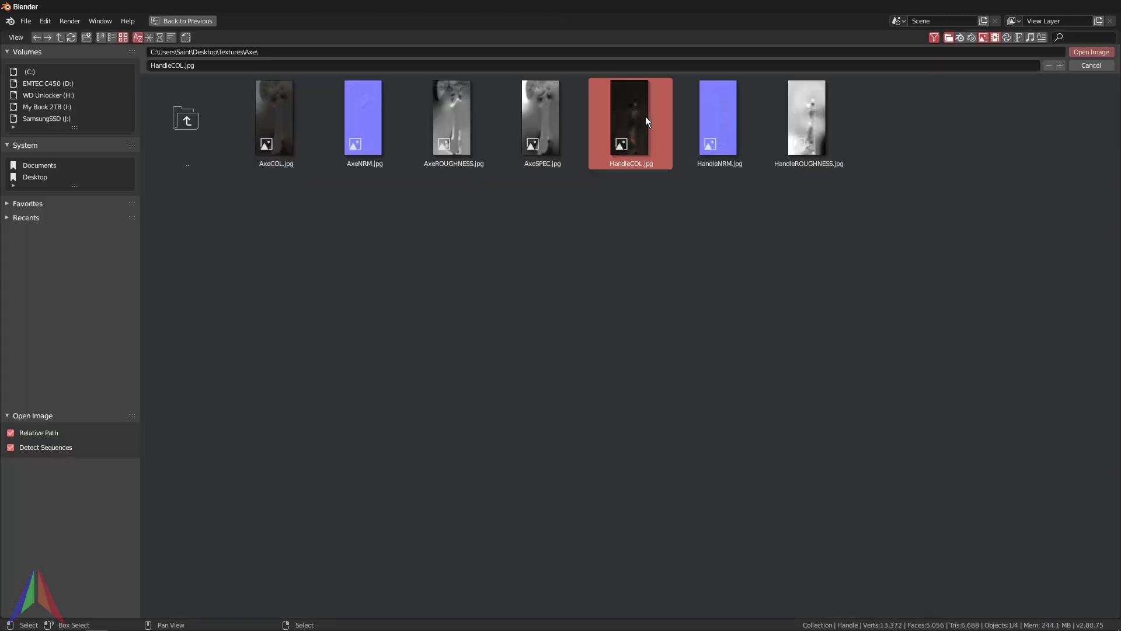
left_click(1091, 52)
middle_click_drag(395, 184, 376, 308)
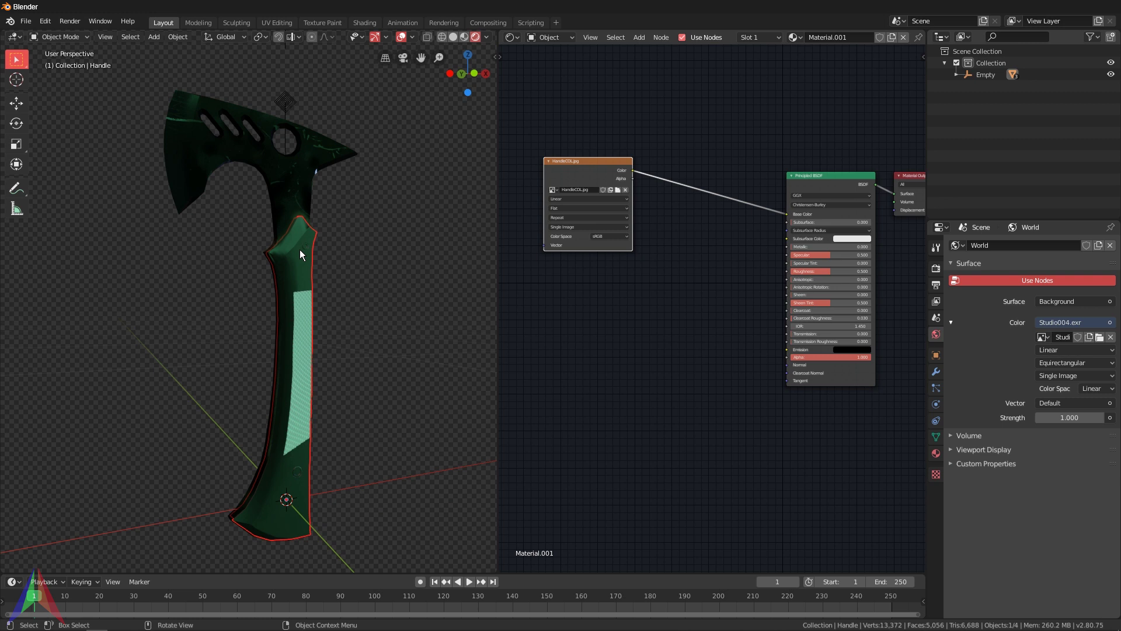
Step: Switch the viewport to LookDev shading and view the handle in front orthographic view
key("KP_1")
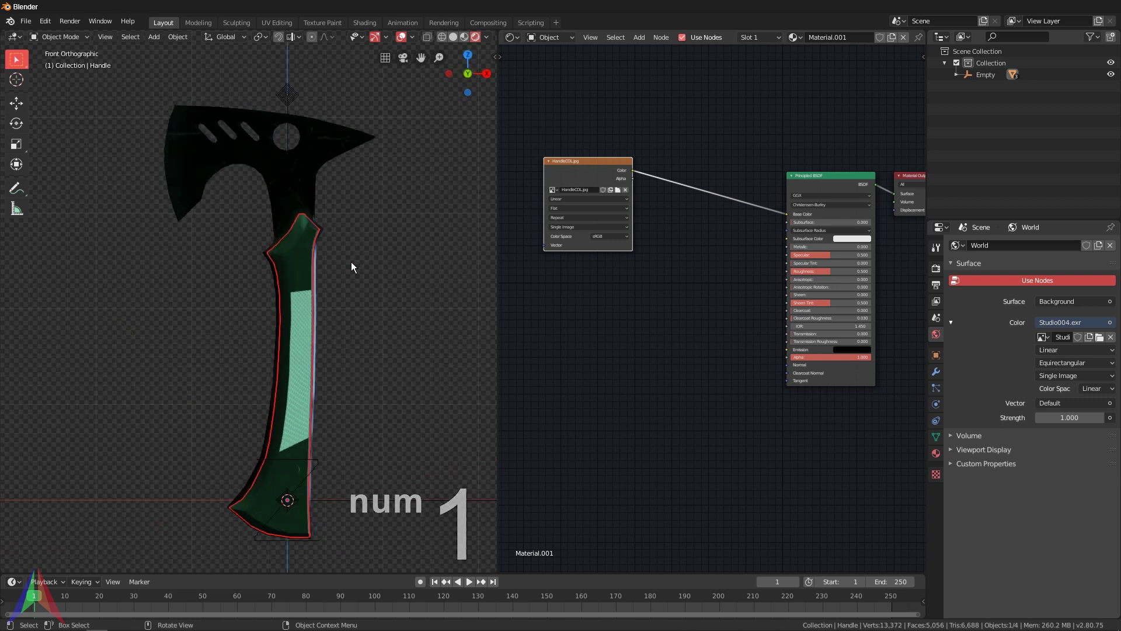
left_click(467, 40)
mouse_move(368, 246)
middle_mouse_down()
mouse_move(339, 278)
mouse_move(425, 282)
mouse_move(374, 271)
mouse_move(389, 268)
middle_mouse_up()
key("KP_1")
scroll(374, 252, "up", 2)
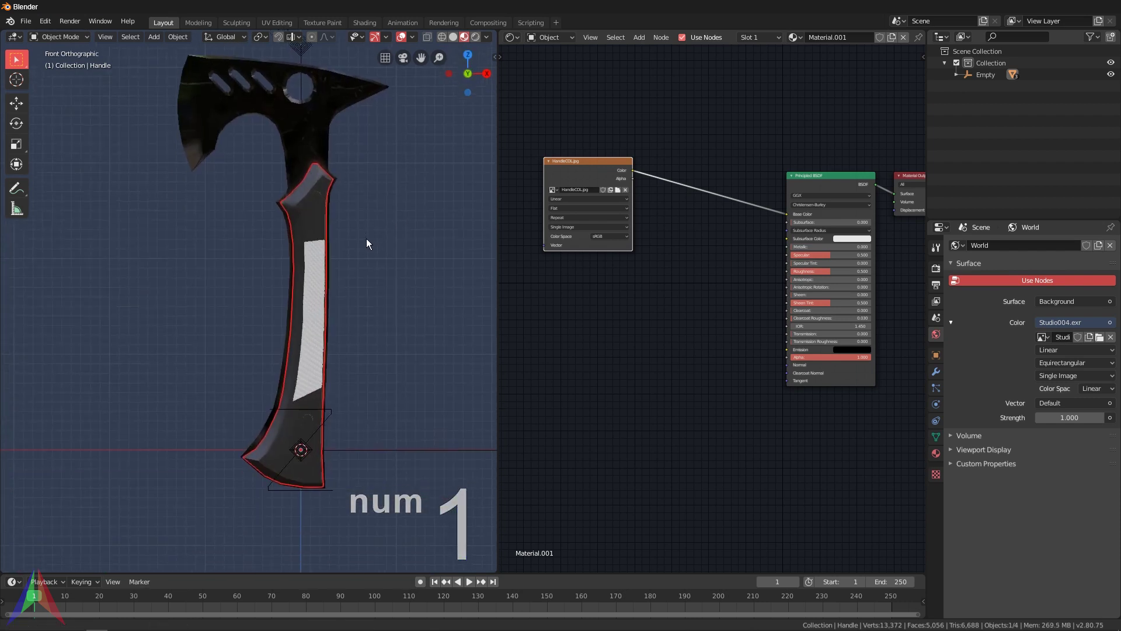
Step: Select the handle's entire mesh in Edit Mode, show the UV Editor in place of the node editor and unwrap with Project From View
key("Tab")
key("a")
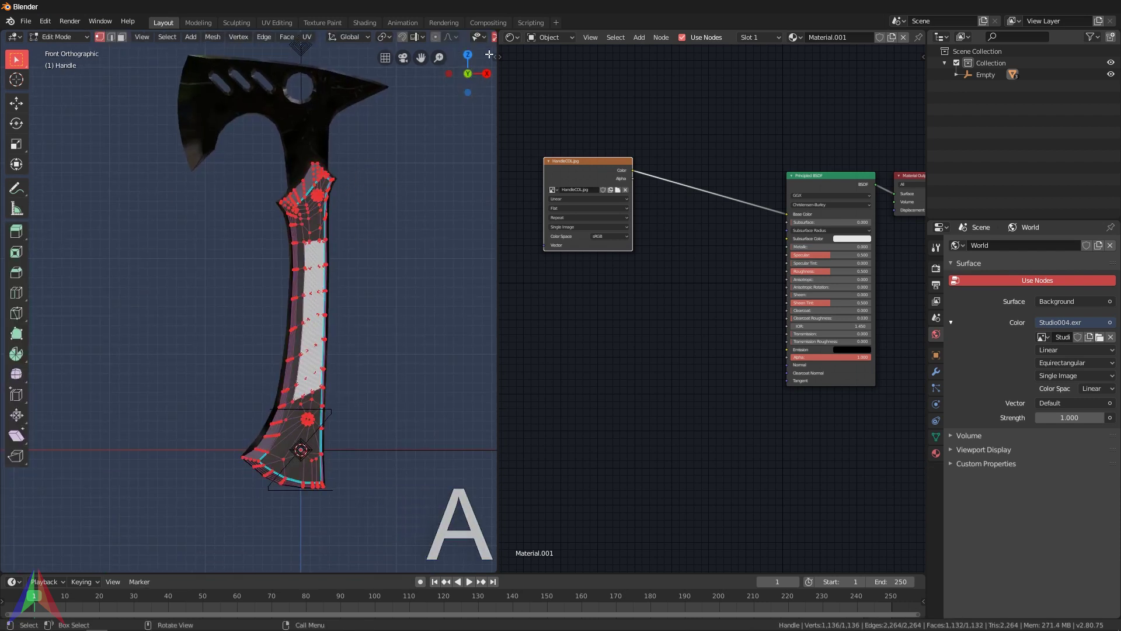
left_click(513, 38)
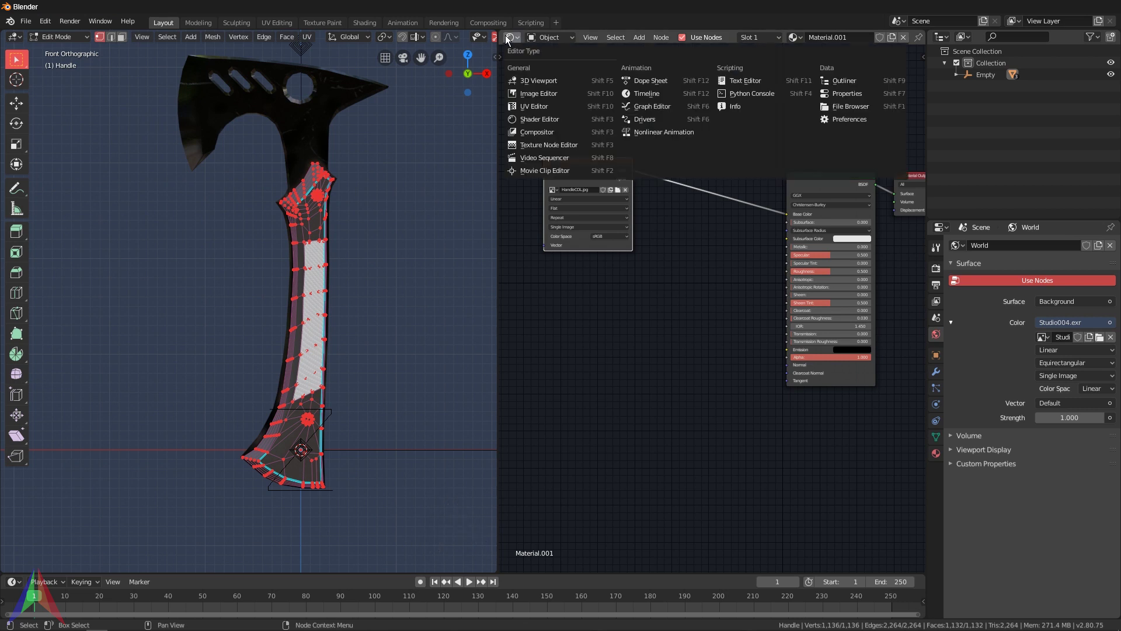
left_click(532, 109)
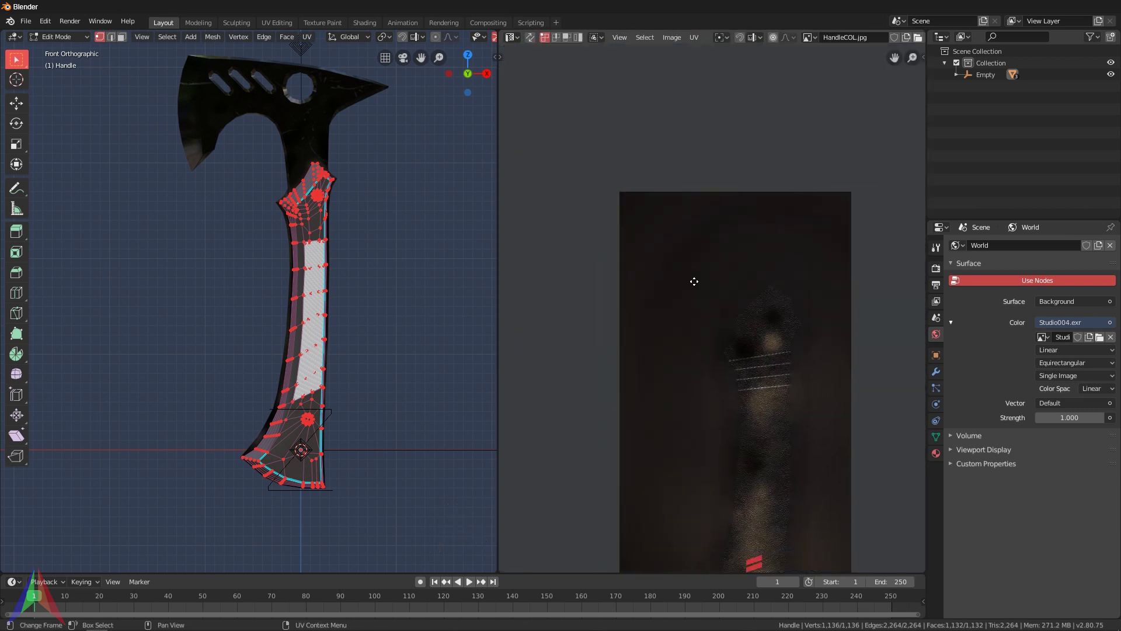
middle_click_drag(694, 282, 669, 184)
key("u")
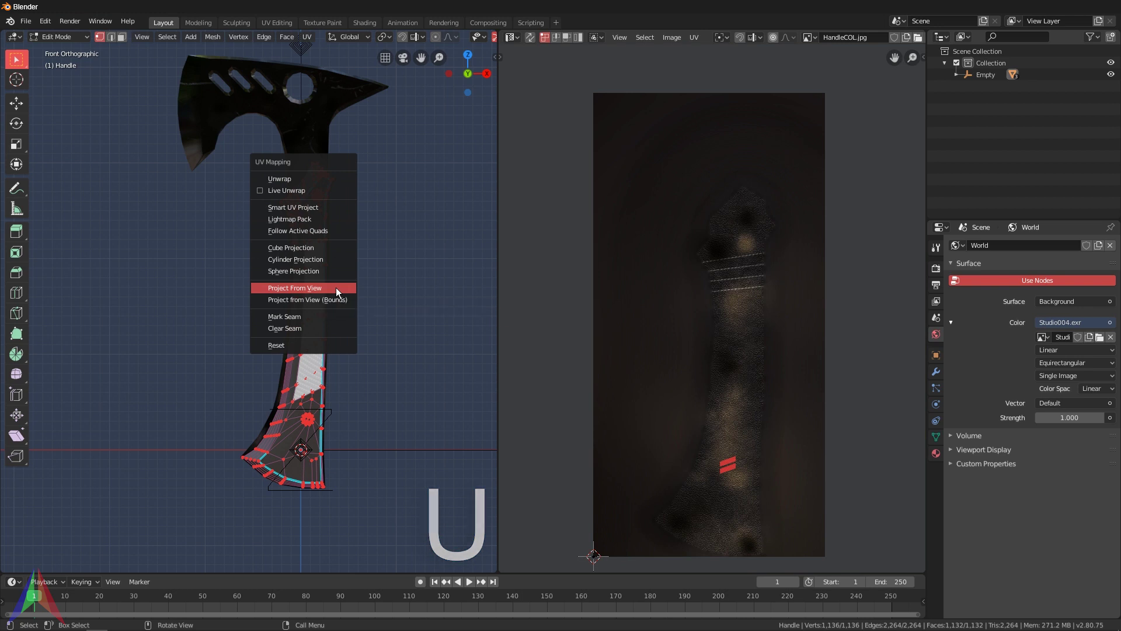
left_click(337, 290)
Step: Select all the handle UVs, scale them up and move them over the handle artwork in HandleCOL.jpg
middle_click_drag(754, 380, 685, 269)
key("a")
key("s")
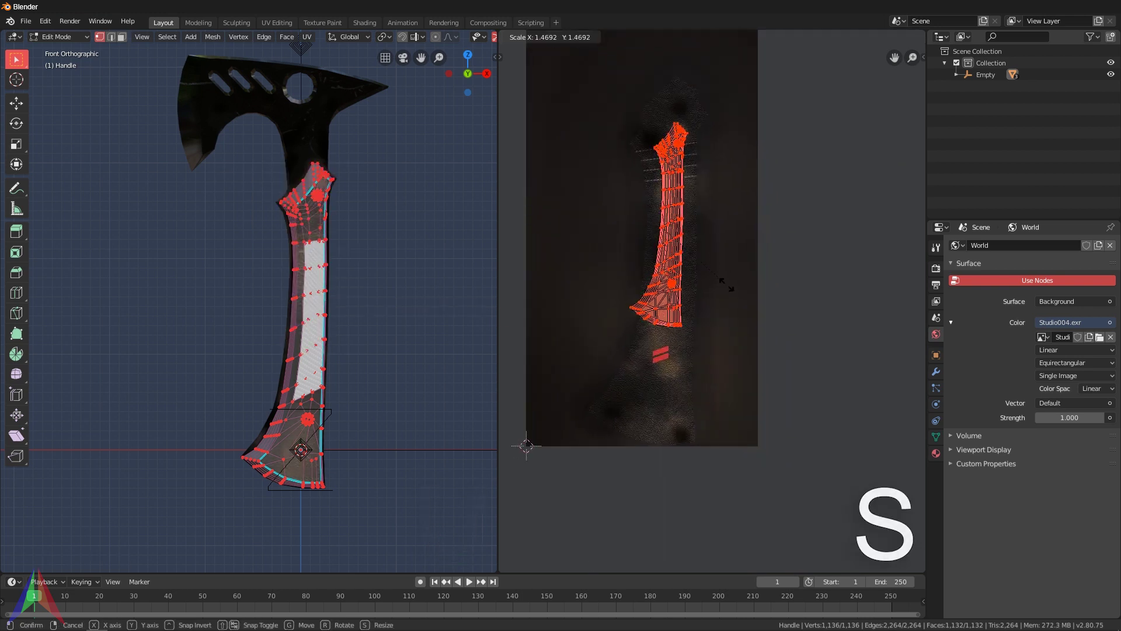
left_click(744, 330)
key("g")
left_click(709, 351)
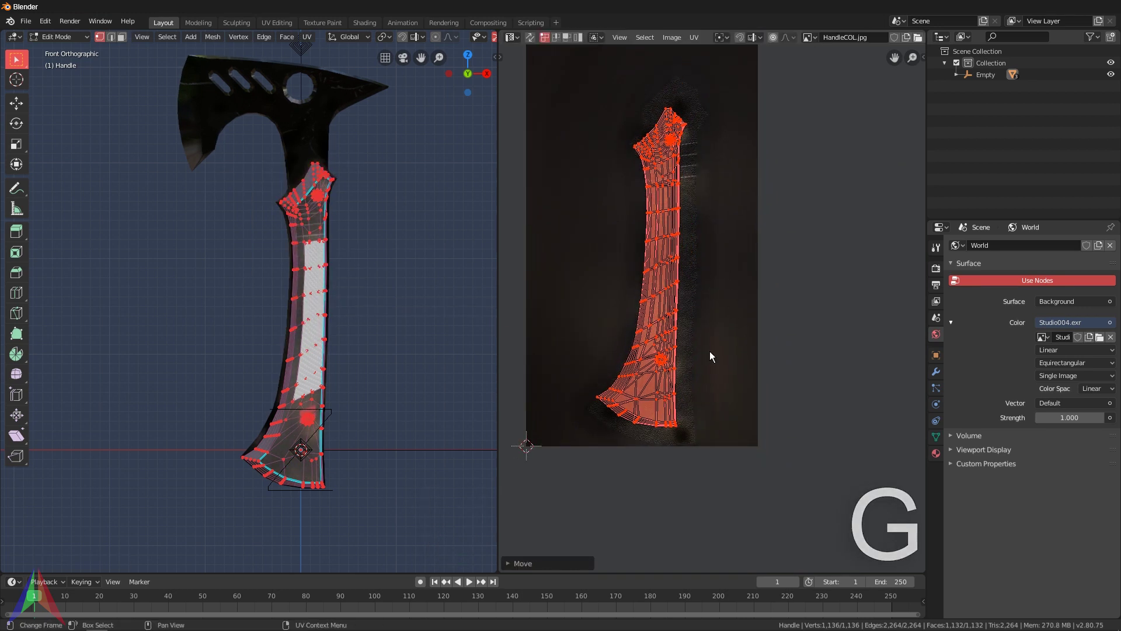
Step: Enlarge the handle UVs further and reposition them to follow the painted handle shape more closely
key("s")
left_click(720, 356)
key("g")
left_click(730, 352)
key("s")
left_click(731, 352)
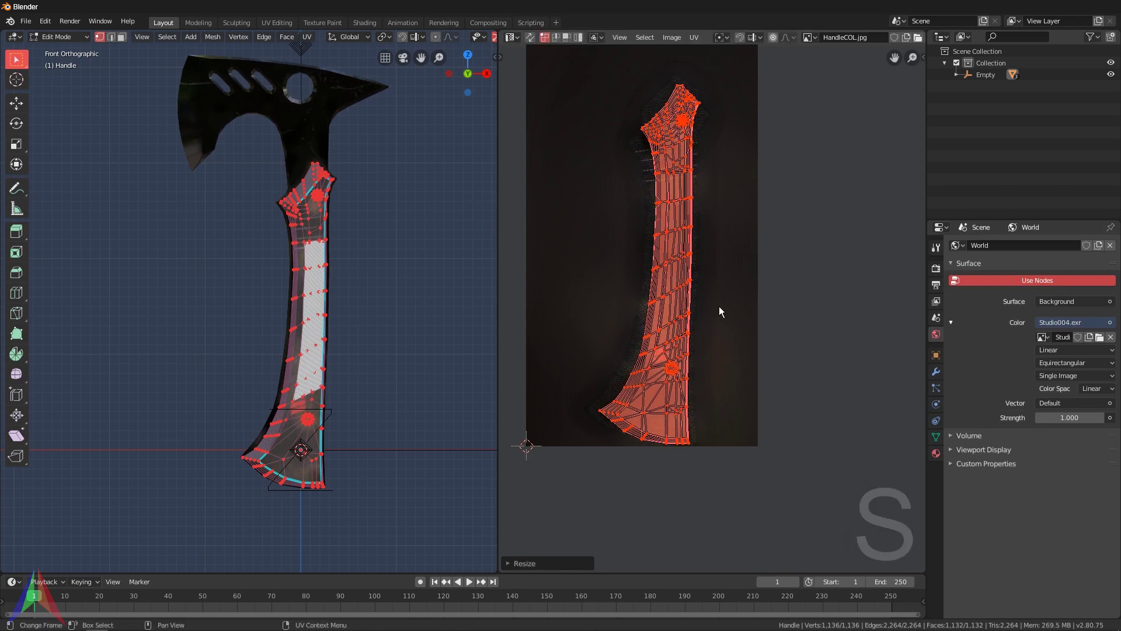
Step: Fine-tune the UVs' position and shrink them slightly to fit the handle artwork, leave Edit Mode and inspect the textured handle
key("g")
left_click(693, 280)
key("s")
right_click(703, 286)
key("s")
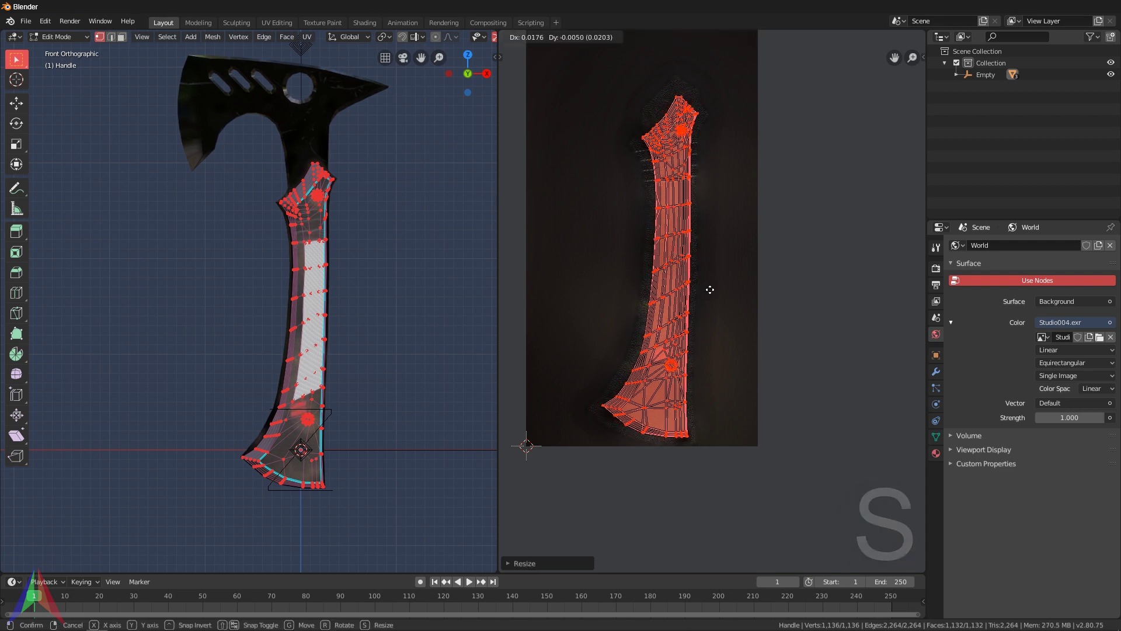
right_click(711, 290)
scroll(600, 191, "up", 4)
scroll(625, 281, "down", 5)
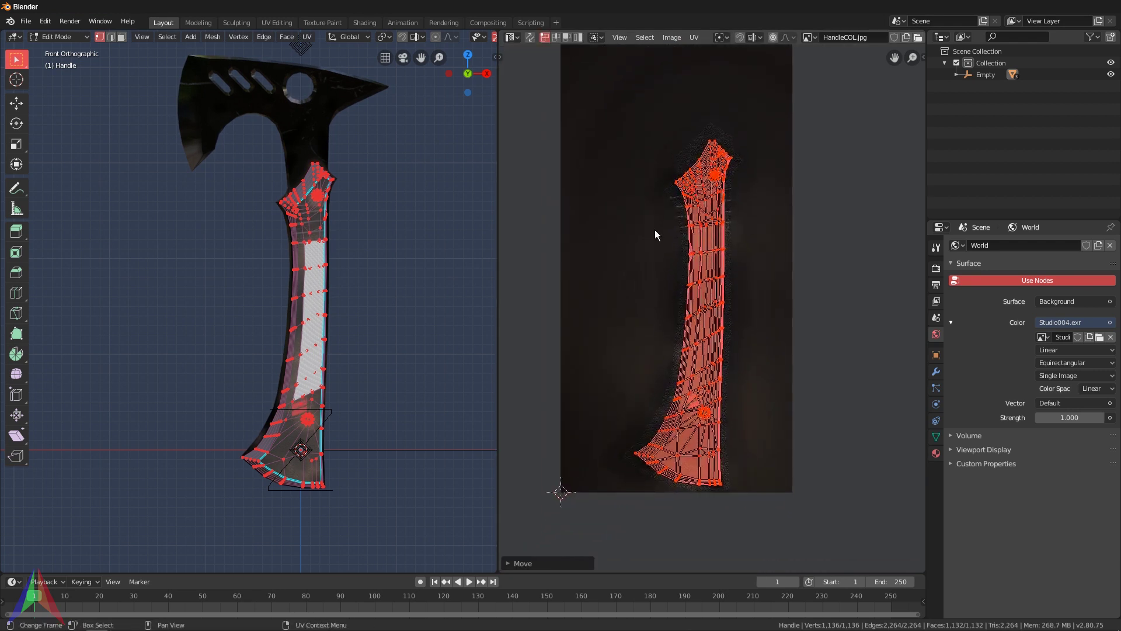
key("Tab")
middle_click_drag(327, 356, 344, 432)
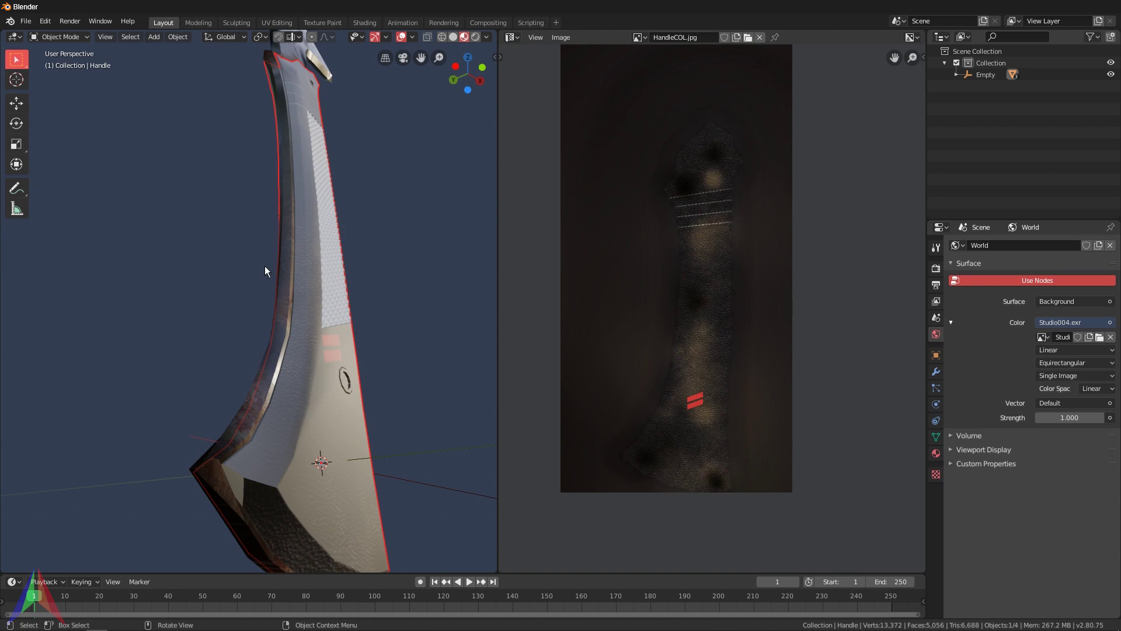
Step: Return to the Shader Editor, load HandleROUGHNESS.jpg into a duplicate of the HandleCOL.jpg node and connect its Color to the Principled BSDF's Roughness
left_click(511, 38)
left_click(543, 118)
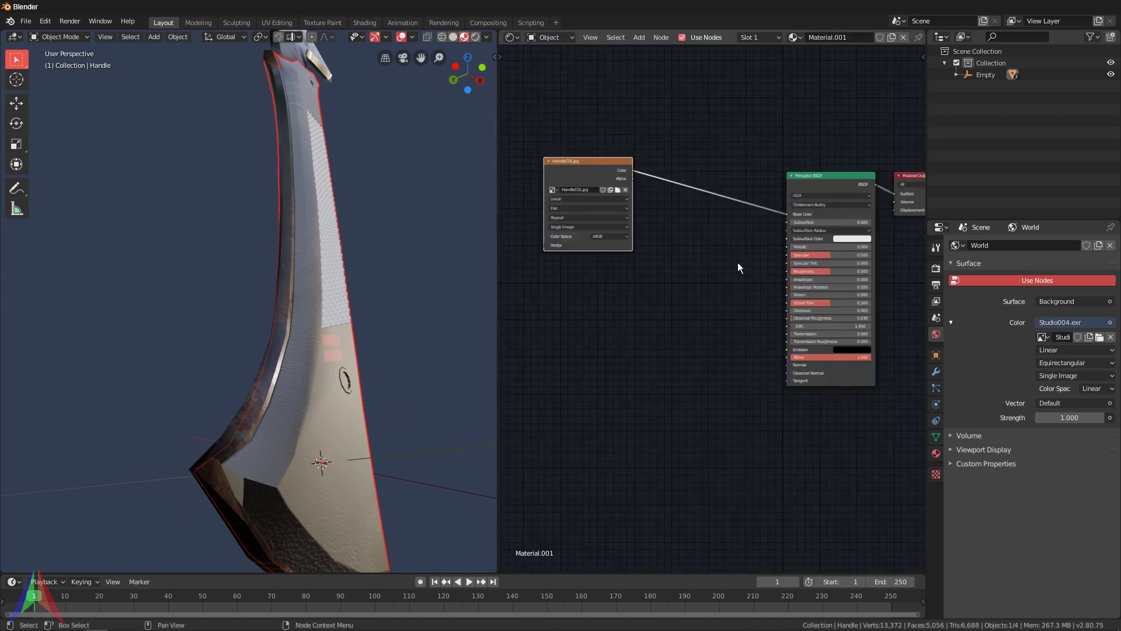
middle_click_drag(681, 142, 718, 94)
key("shift+d")
left_click(695, 250)
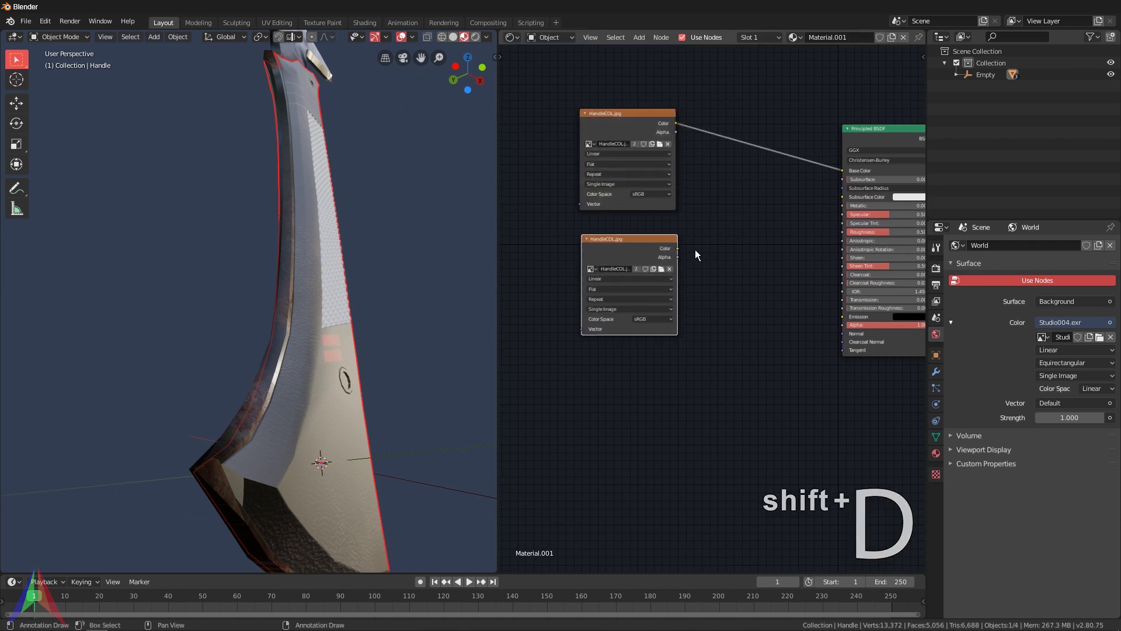
left_click(667, 269)
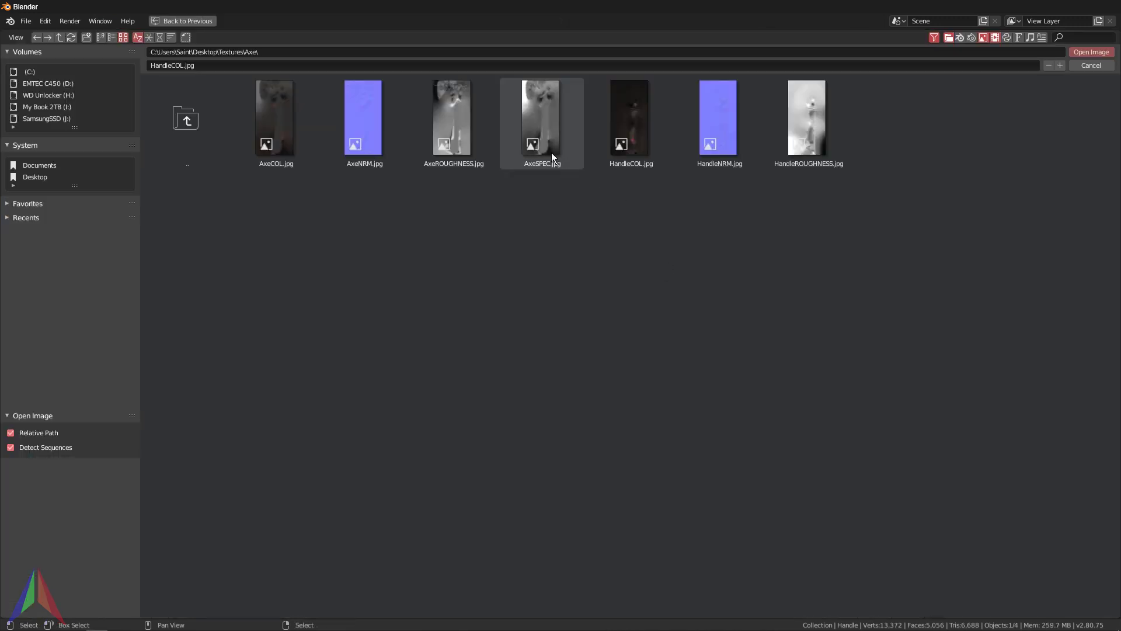
left_click(810, 124)
left_click(1077, 52)
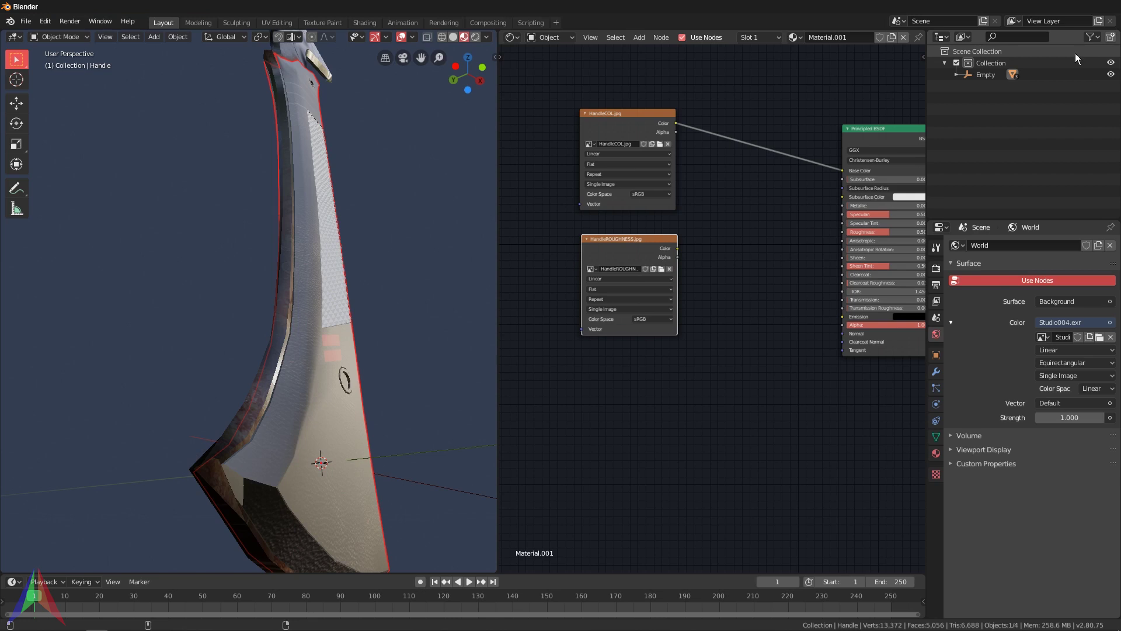
left_click_drag(843, 236, 844, 234)
middle_click_drag(350, 350, 314, 278)
scroll(323, 290, "down", 3)
Step: Duplicate the roughness texture node below the others and load HandleNRM.jpg into the copy
key("shift+d")
left_click(655, 390)
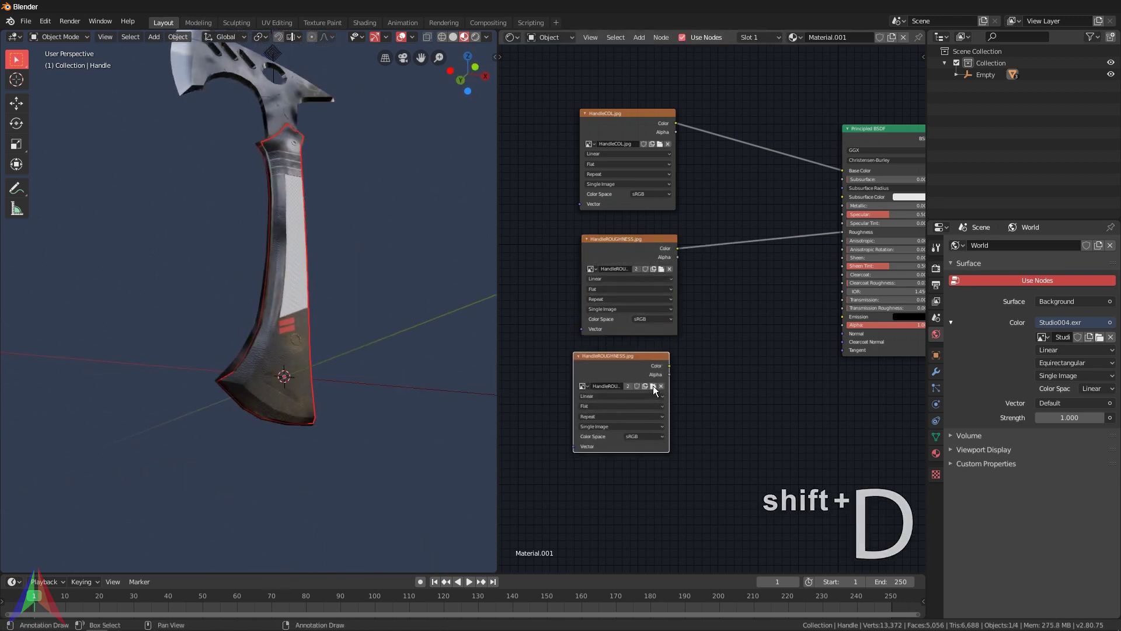
left_click(654, 386)
left_click(714, 112)
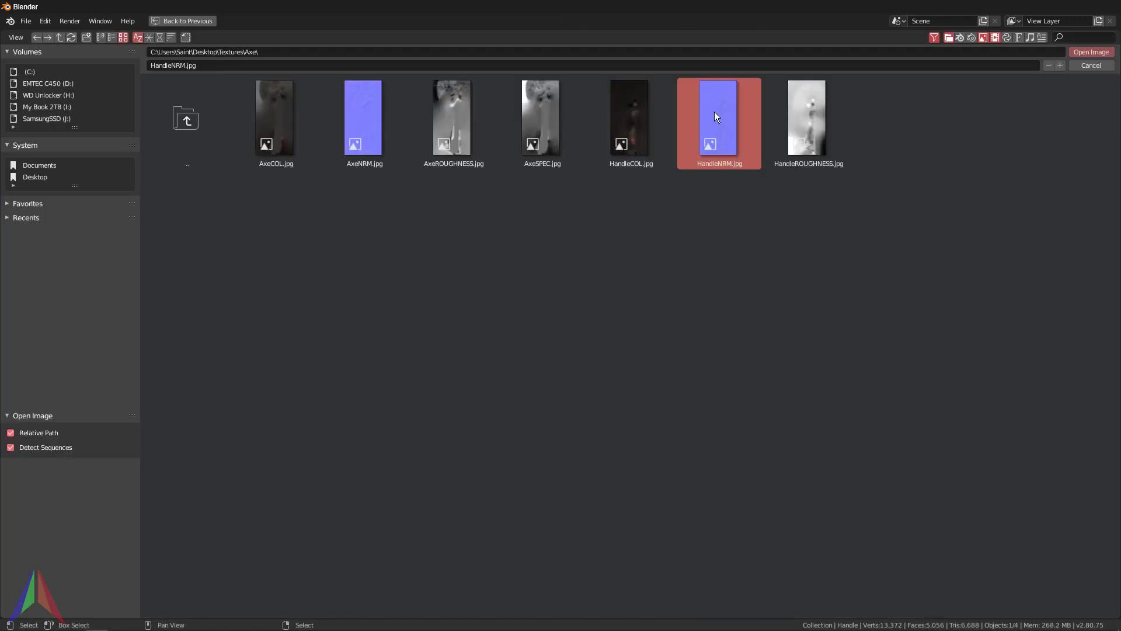
left_click(1113, 52)
Step: Add a Normal Map node, feed it HandleNRM.jpg's Color and connect its Normal output to the Principled BSDF's Normal
key("shift+a")
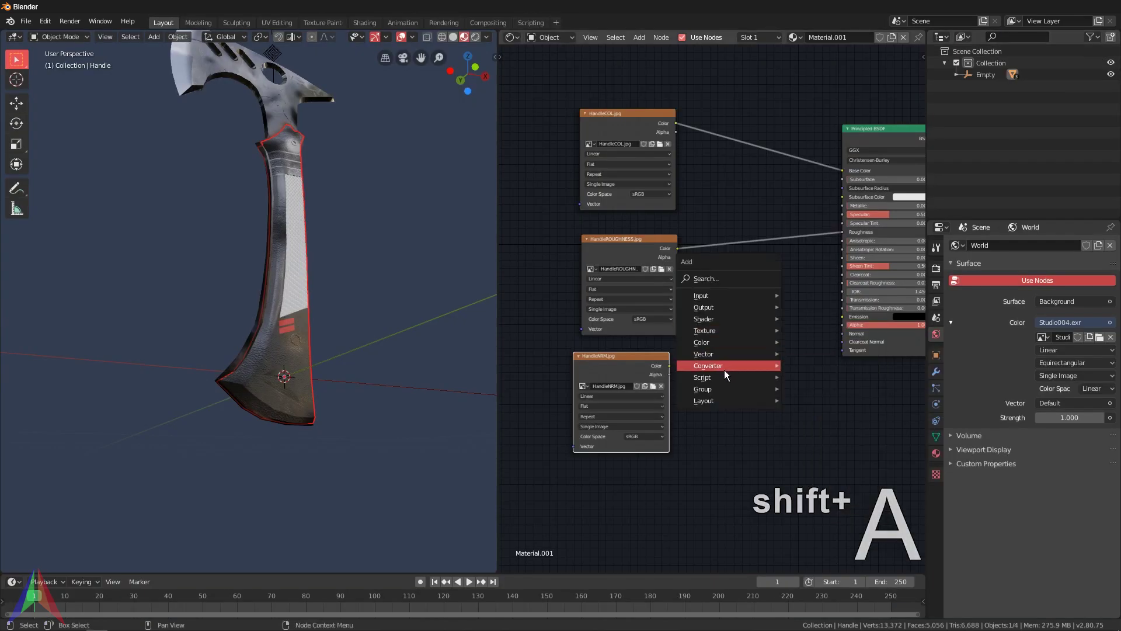
mouse_move(703, 352)
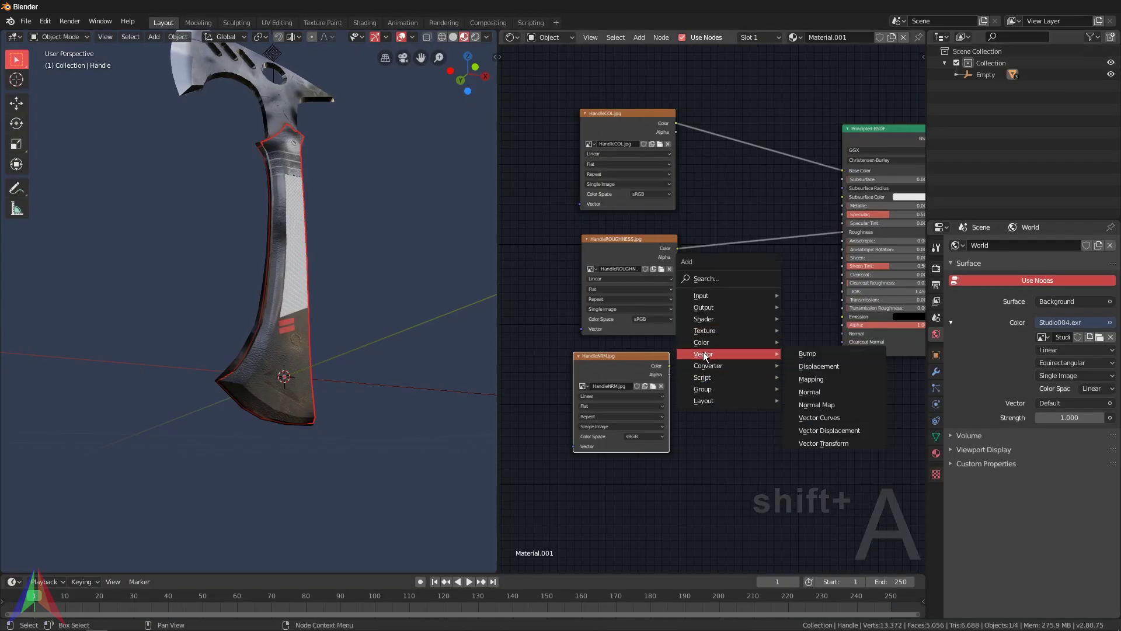
left_click(821, 408)
left_click(736, 345)
left_click_drag(669, 367, 738, 395)
mouse_move(765, 351)
left_mouse_down()
mouse_move(715, 337)
mouse_move(779, 263)
mouse_move(843, 333)
left_mouse_up()
left_click_drag(720, 339, 738, 334)
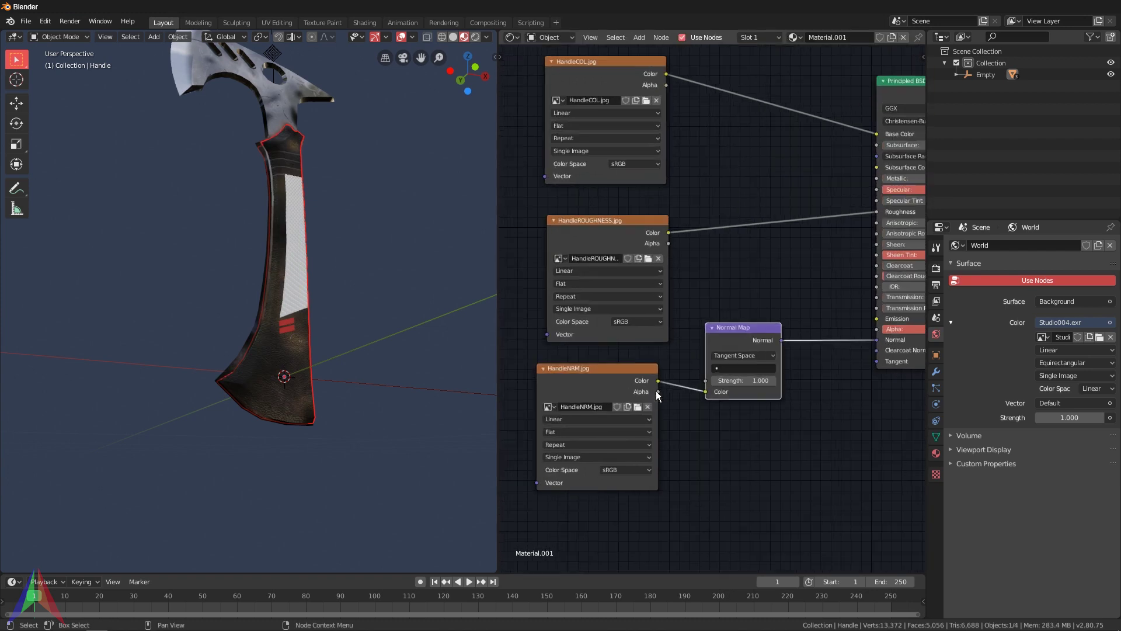
Step: Set the HandleNRM.jpg node's color space to Non-Color
scroll(685, 345, "up", 2)
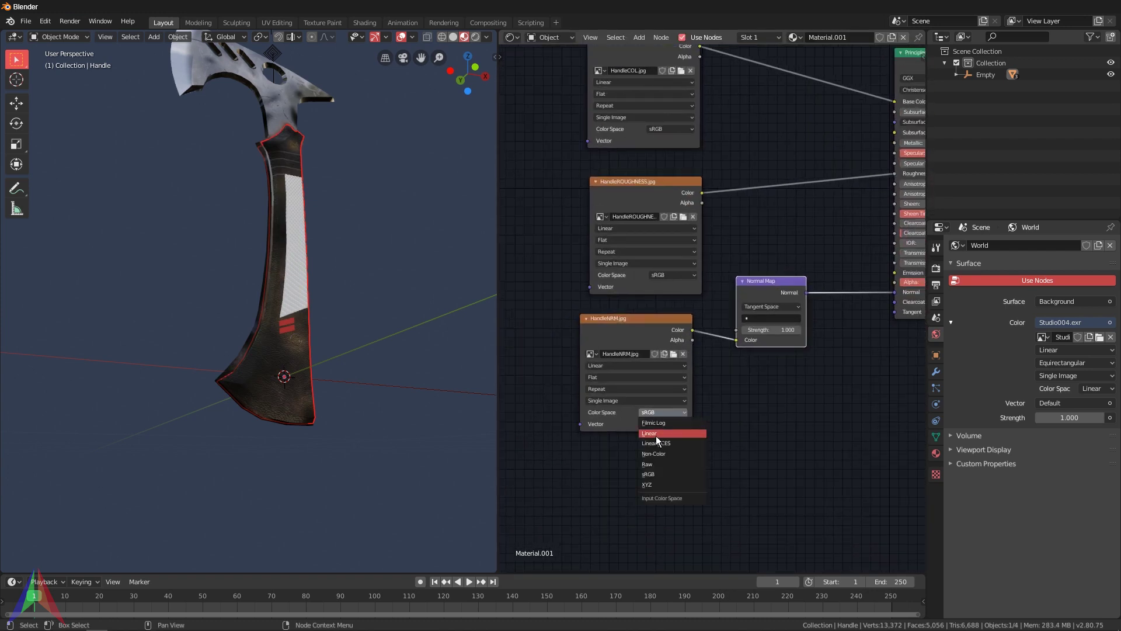
left_click(654, 454)
mouse_move(373, 403)
middle_mouse_down("alt")
mouse_move(385, 391)
mouse_move(365, 373)
mouse_move(310, 365)
mouse_move(351, 383)
mouse_move(267, 275)
mouse_move(194, 275)
mouse_move(219, 231)
mouse_move(276, 216)
mouse_move(320, 179)
mouse_move(267, 352)
mouse_move(323, 474)
mouse_move(341, 383)
mouse_move(353, 500)
mouse_move(336, 448)
middle_mouse_up("alt")
scroll(728, 253, "down", 2)
scroll(786, 276, "up", 2)
Step: Lower the handle material's Specular to about 0.214 and check the handle's shine from several angles
mouse_move(853, 262)
left_mouse_down()
mouse_move(923, 262)
mouse_move(817, 261)
left_mouse_up()
middle_click_drag(438, 272, 490, 233)
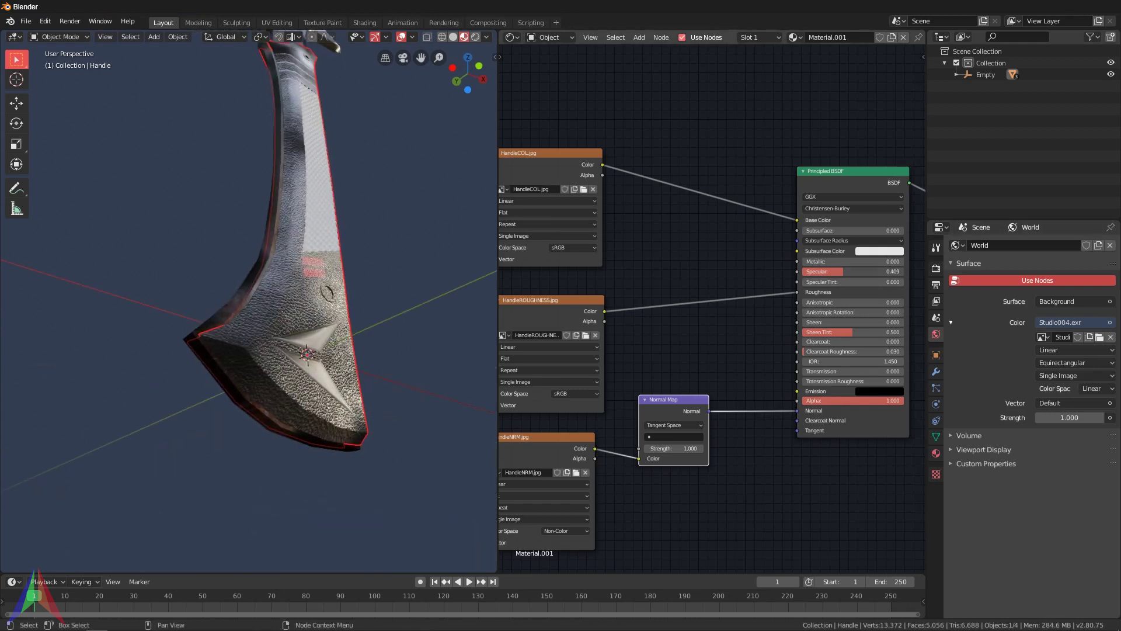
left_click_drag(843, 272, 814, 272)
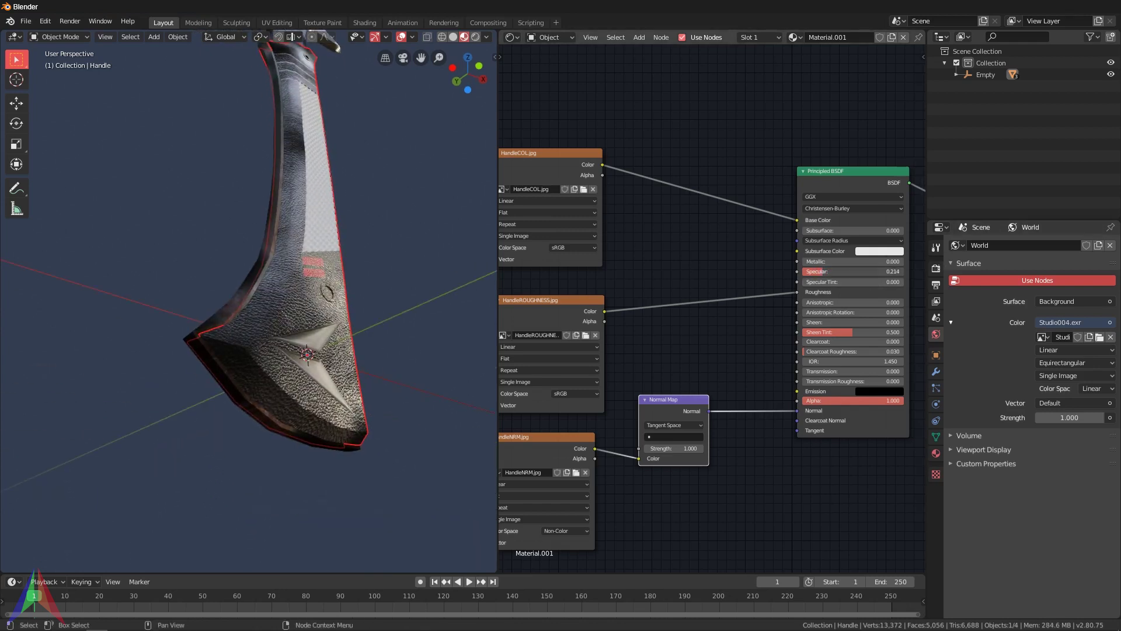
middle_click_drag(304, 153, 341, 322)
scroll(351, 344, "up", 4)
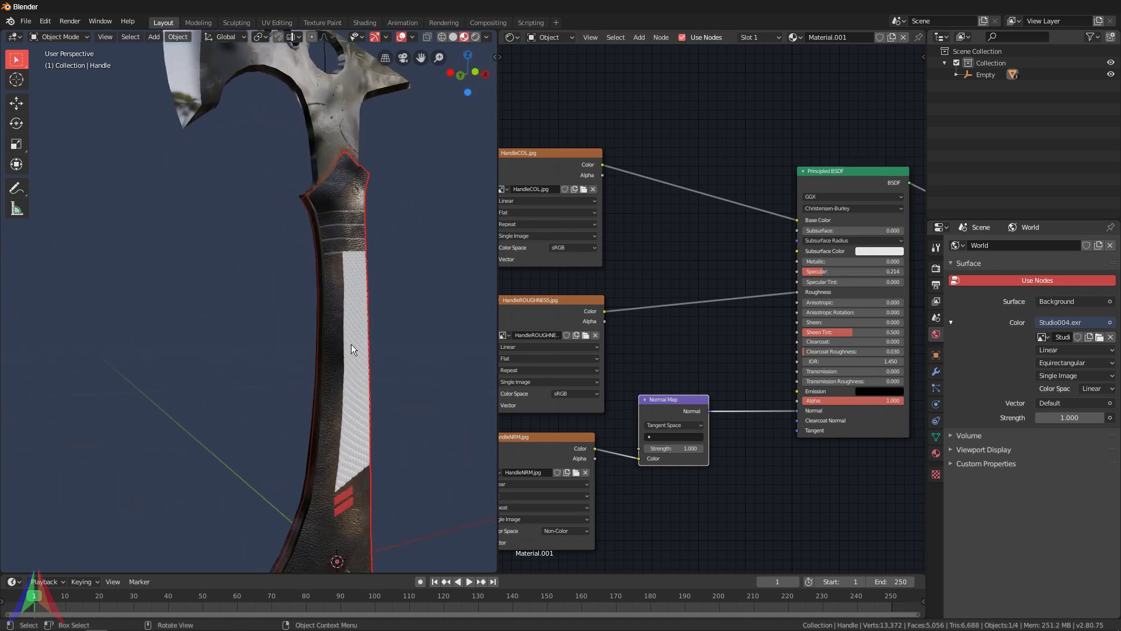
Step: Select the white textured grip inlay on the handle and create a new material for it
left_click(333, 260)
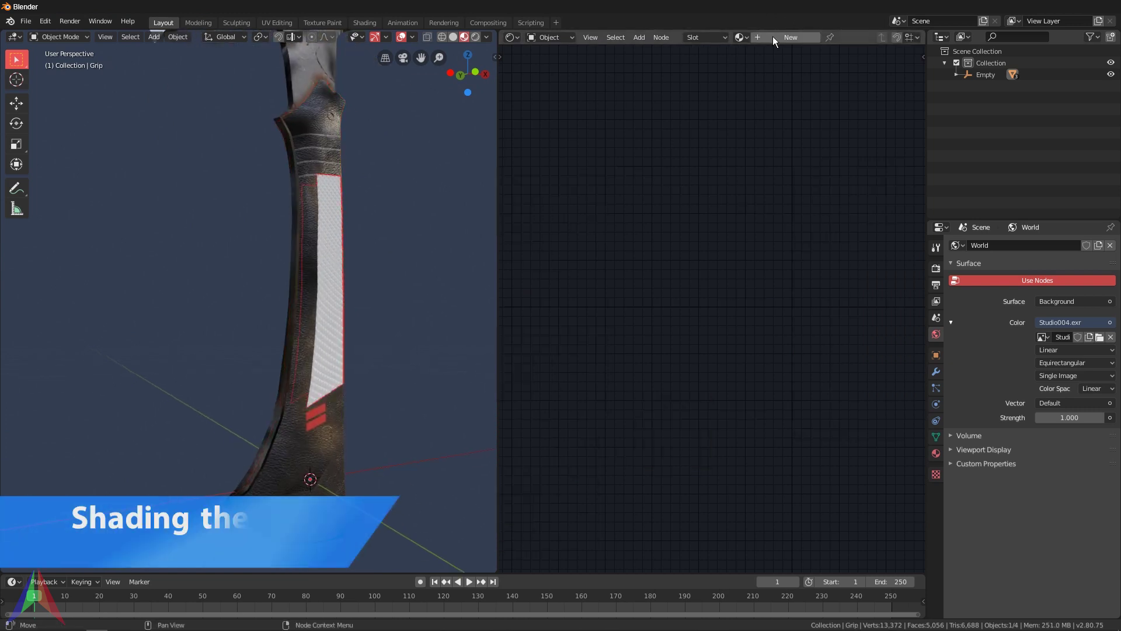
middle_click_drag(455, 113, 292, 211)
scroll(292, 210, "down", 1)
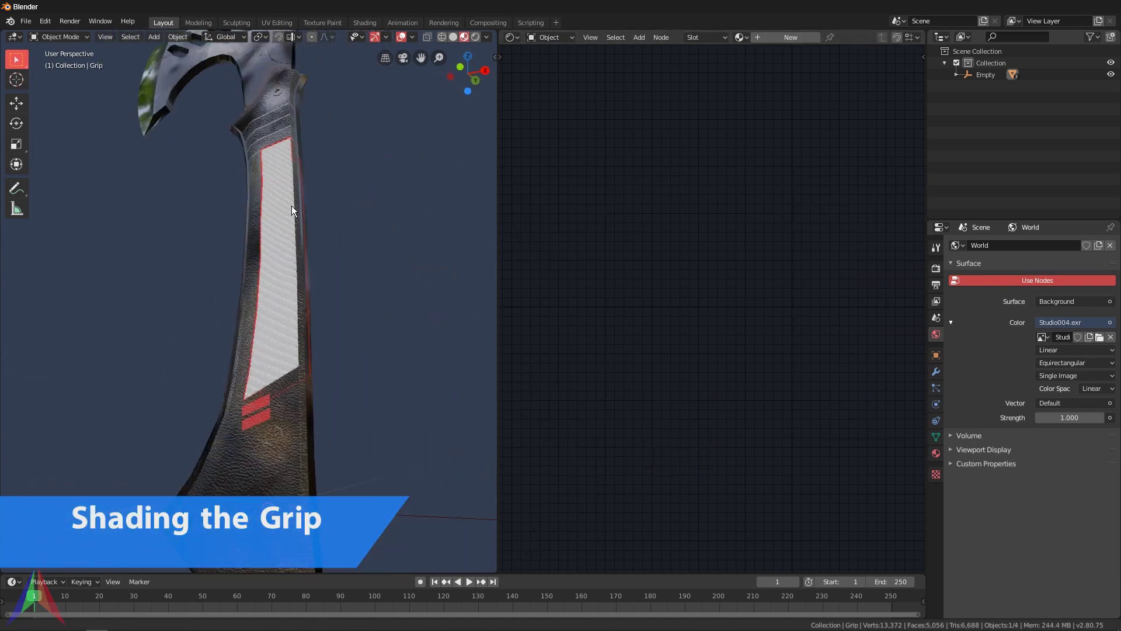
left_click(791, 38)
scroll(760, 210, "up", 2)
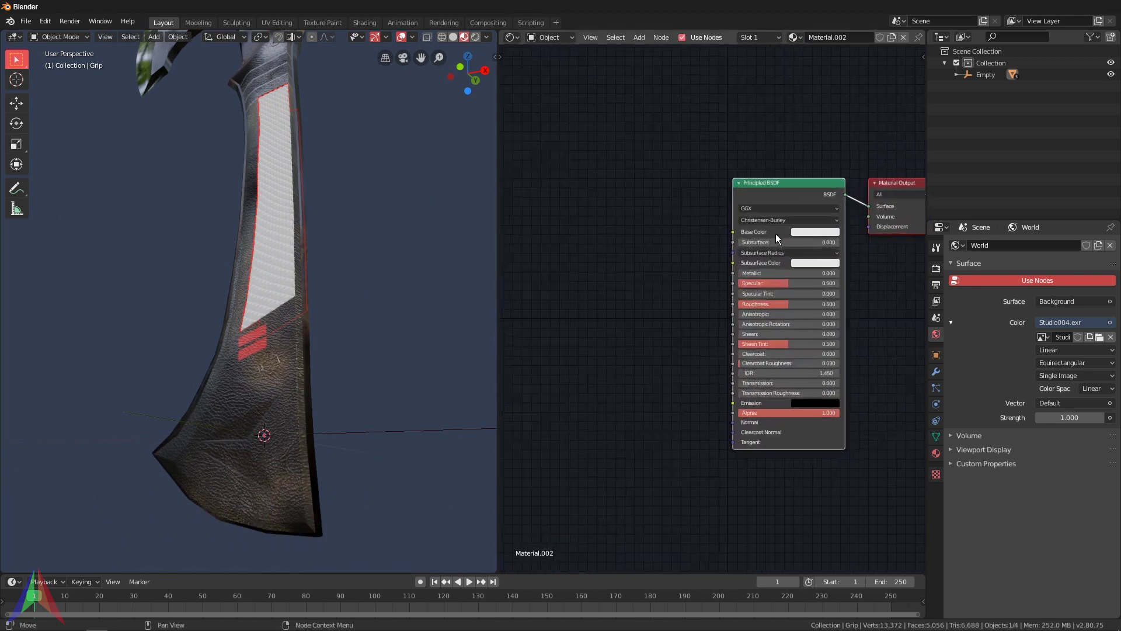
Step: Darken the grip material's Base Color to a near-black grey with a value of about 0.072
left_click(828, 227)
left_click_drag(884, 121, 884, 148)
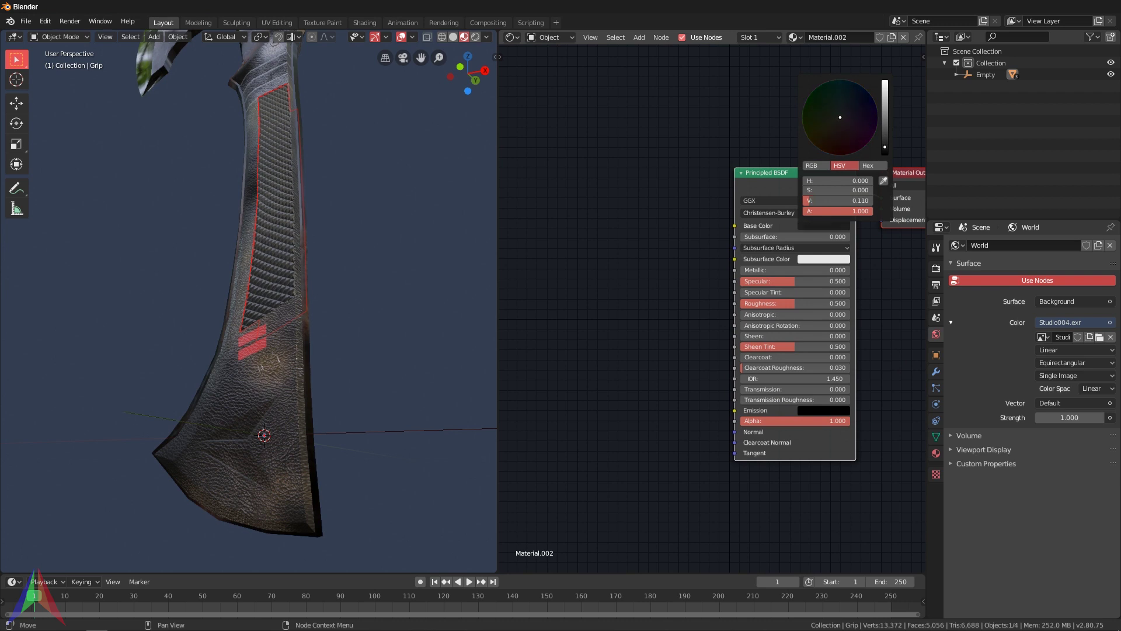
middle_click_drag(325, 215, 386, 244)
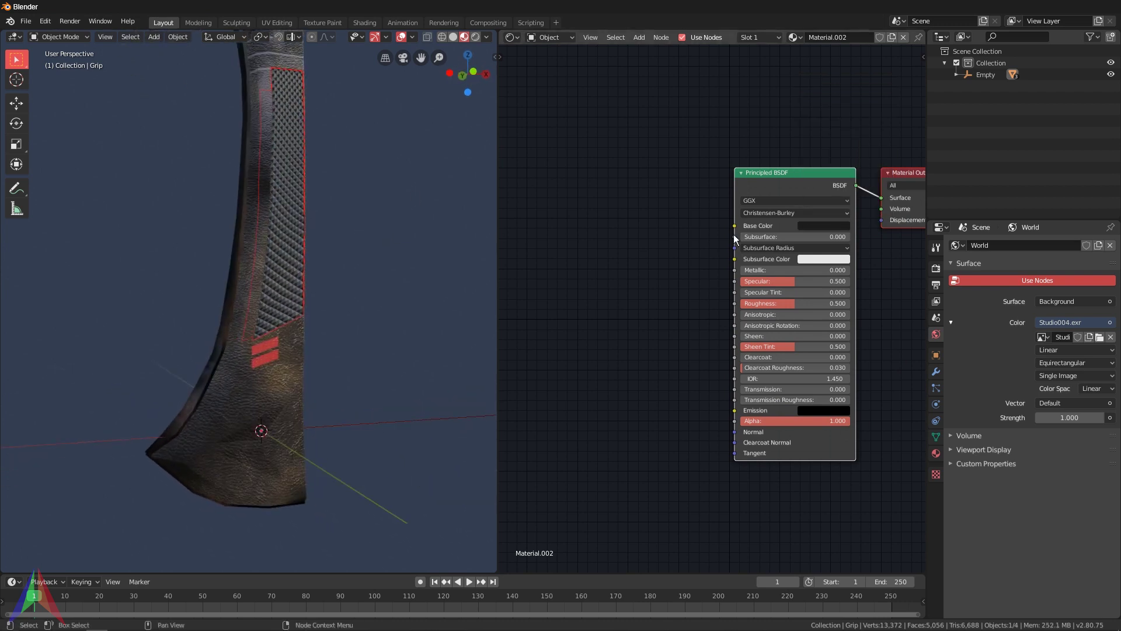
left_click(824, 228)
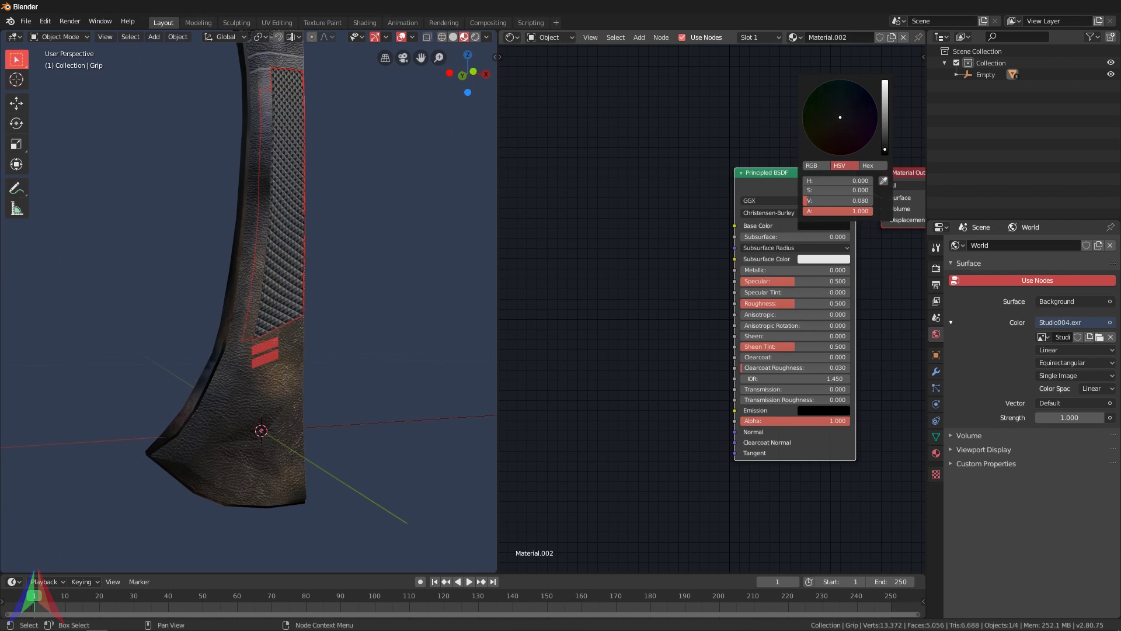
middle_click_drag(365, 151, 344, 269)
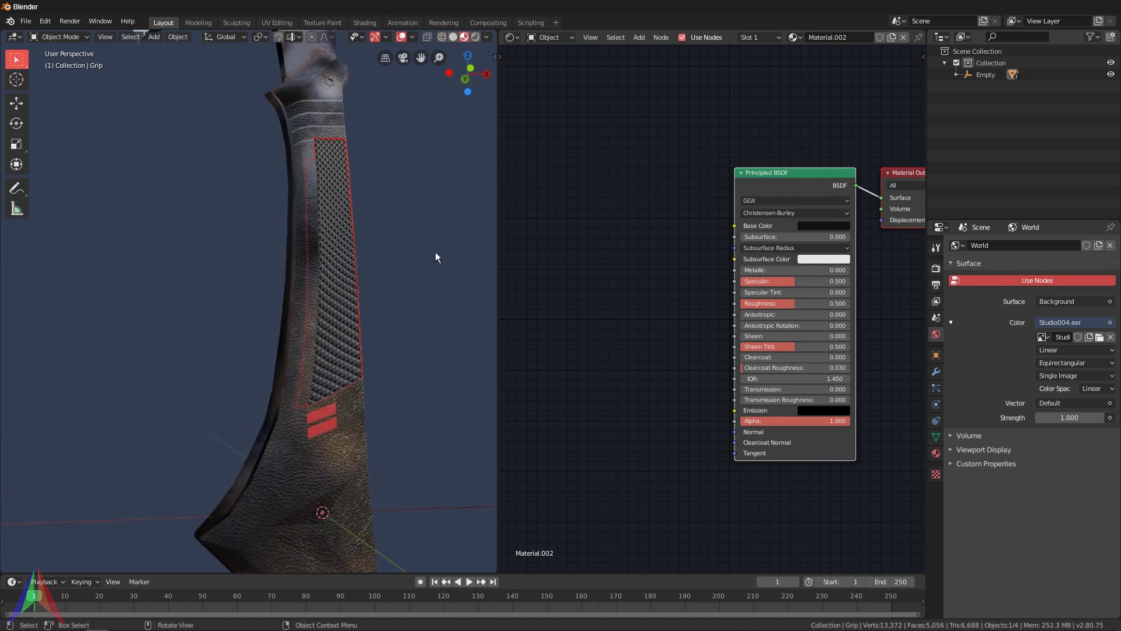
Step: Add a Noise Texture node to the grip material and connect its Color to the Principled BSDF's Roughness
middle_click_drag(567, 287, 653, 297)
key("shift+a")
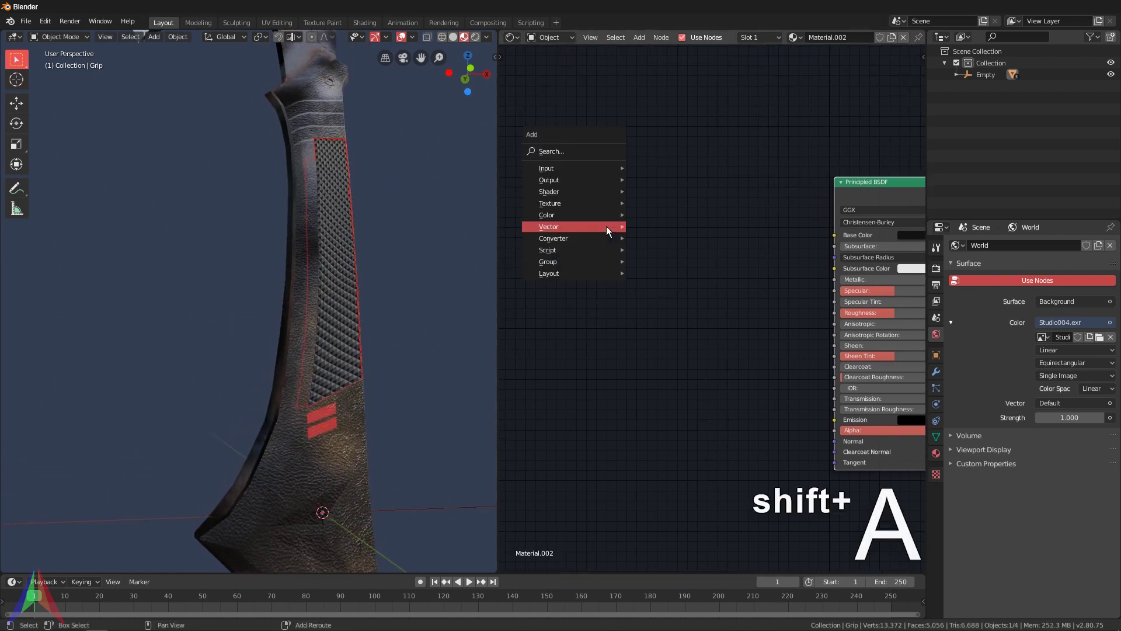
mouse_move(573, 204)
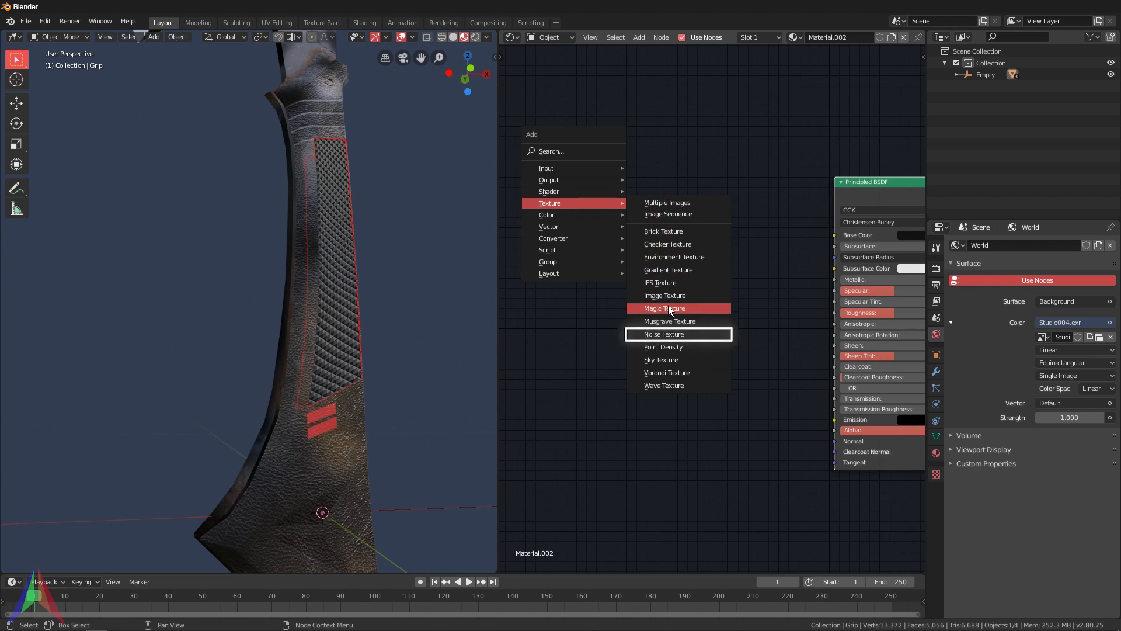
left_click(662, 334)
left_click(501, 162)
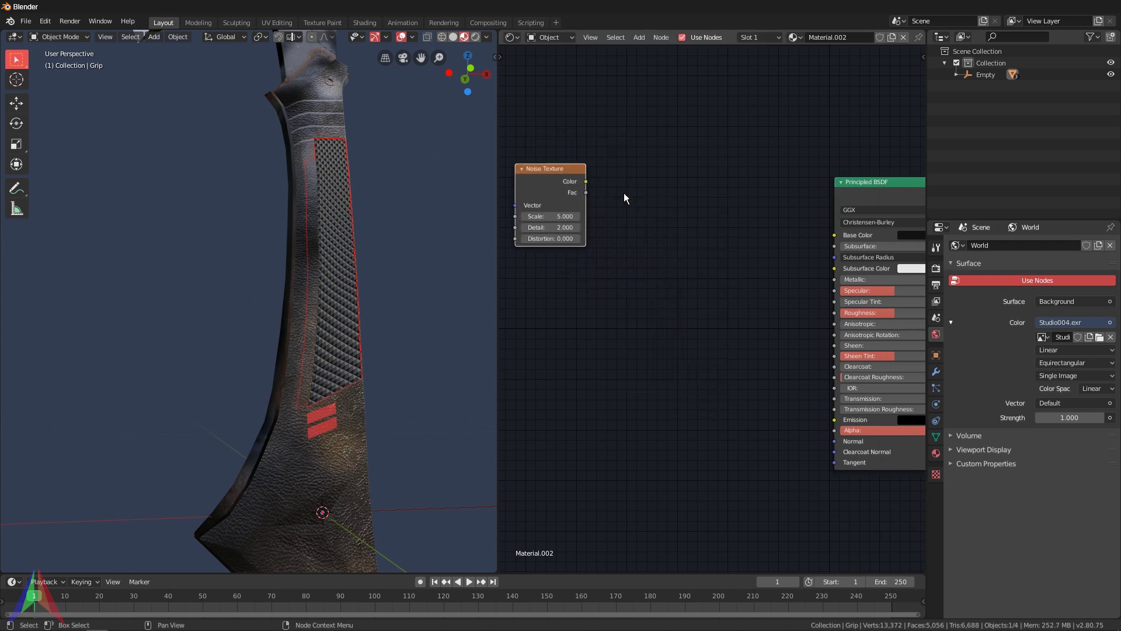
middle_click_drag(595, 190, 548, 167)
left_click_drag(539, 158, 728, 264)
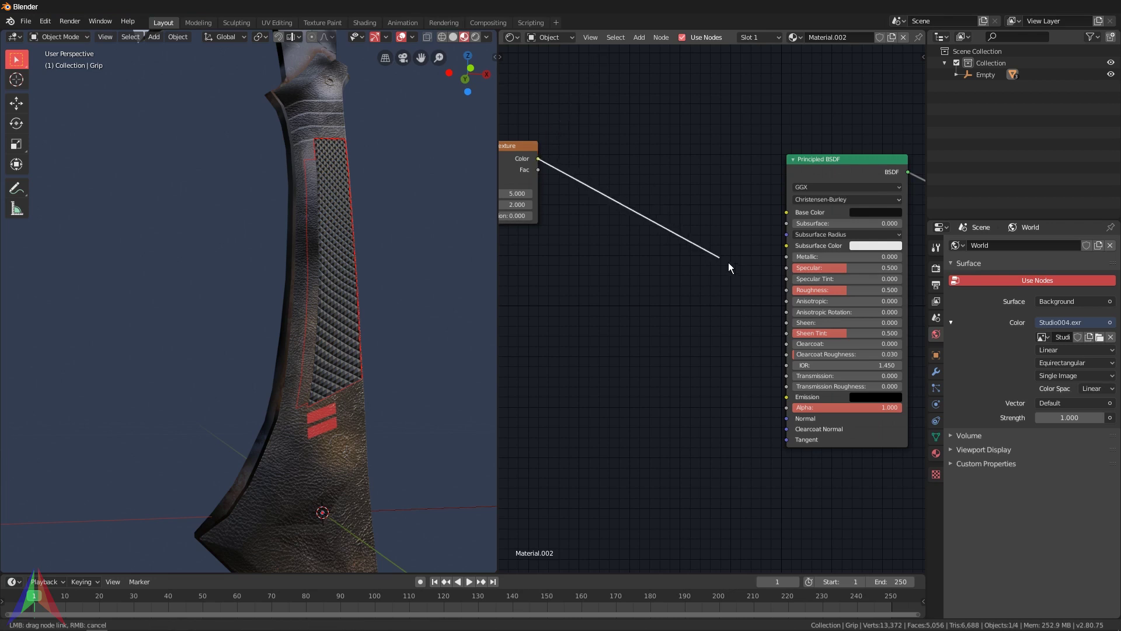
left_click_drag(786, 289, 786, 289)
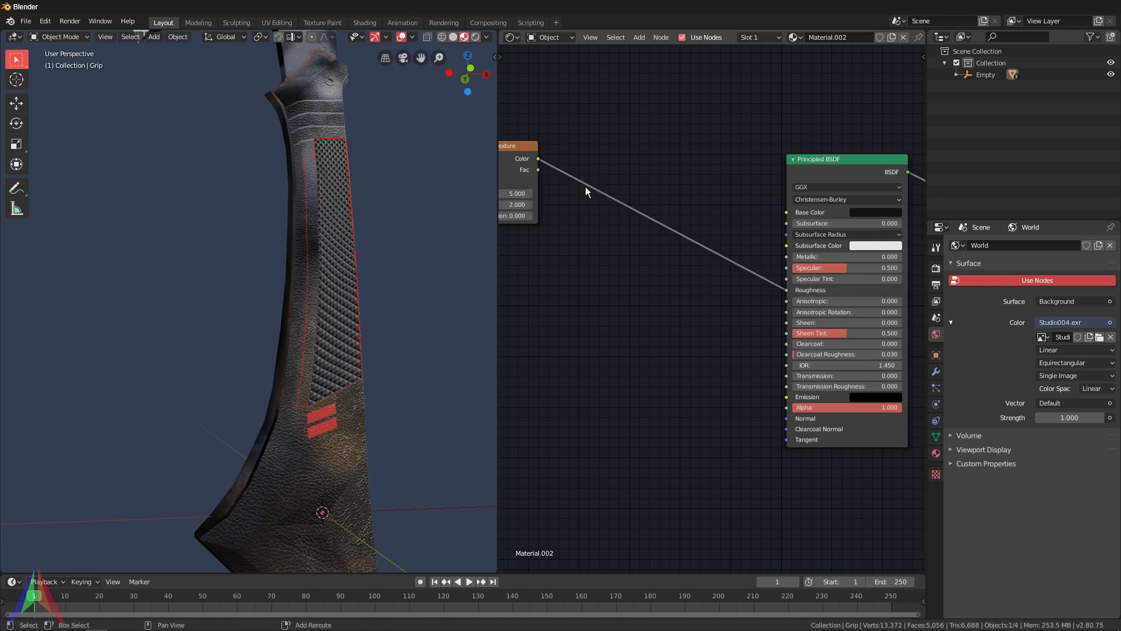
Step: Insert a ColorRamp node on the link between the Noise Texture and the Roughness input
key("shift+a")
mouse_move(529, 222)
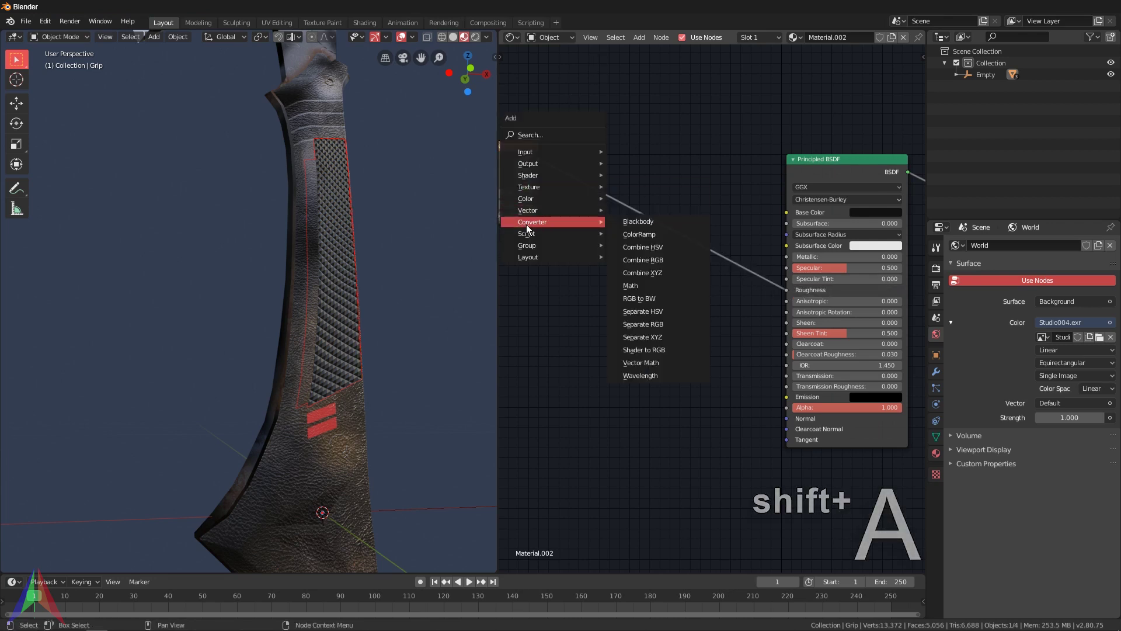
left_click(651, 232)
left_click(587, 191)
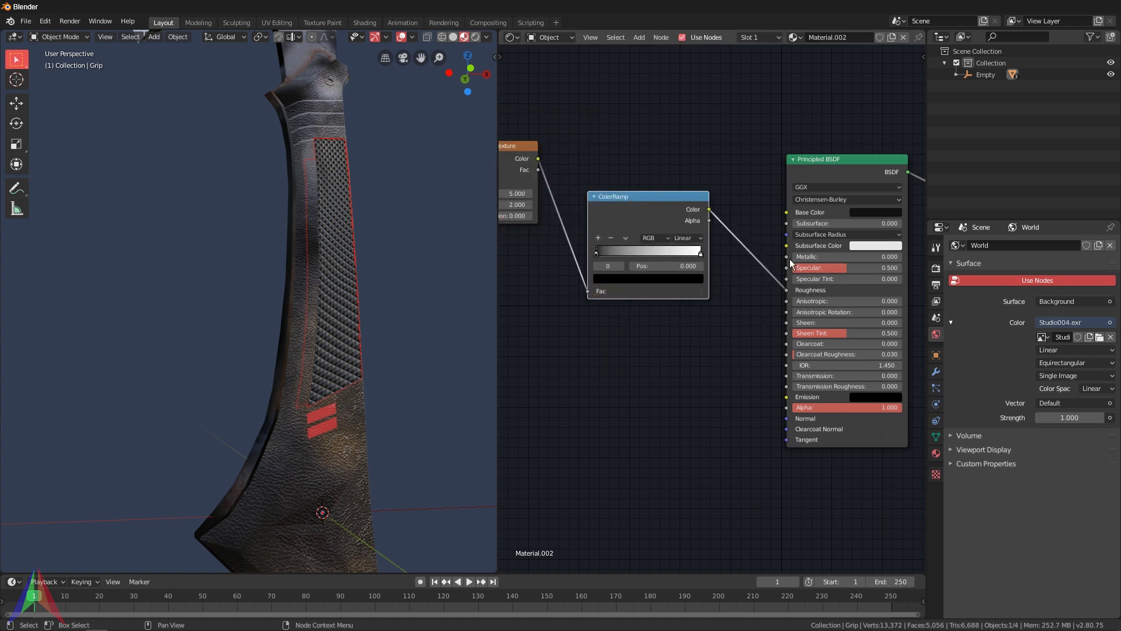
key("KP_Decimal")
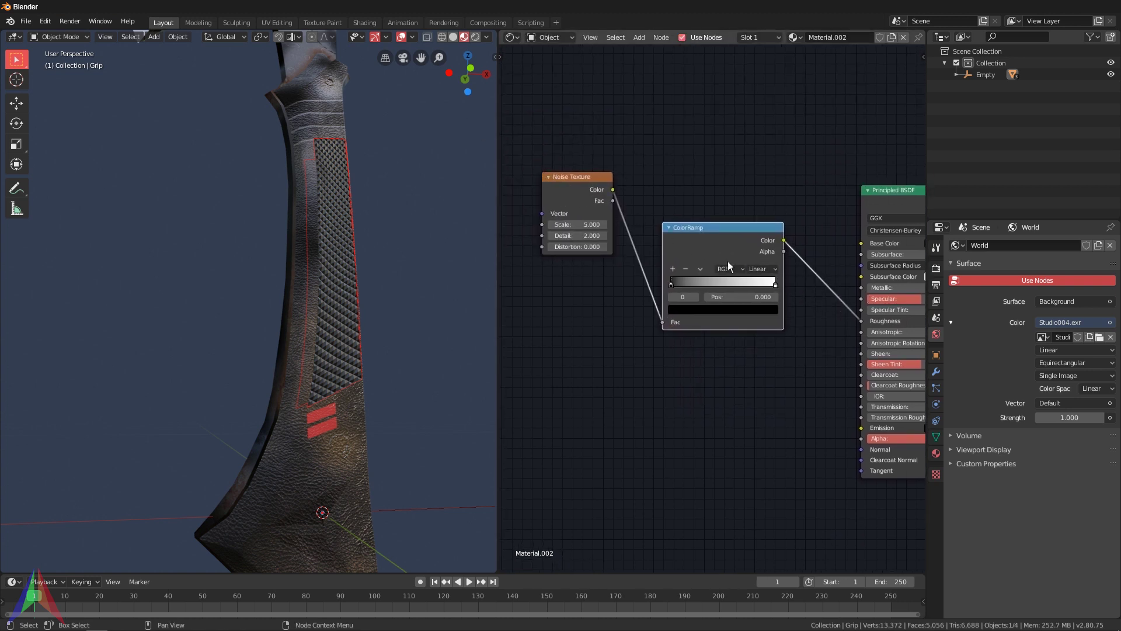
Step: Increase the roughness contrast by moving the ColorRamp's black stop inward and its white stop to position 0.727
scroll(728, 261, "up", 3)
left_click_drag(619, 273, 667, 271)
left_click_drag(748, 271, 660, 275)
middle_click_drag(444, 248, 367, 340)
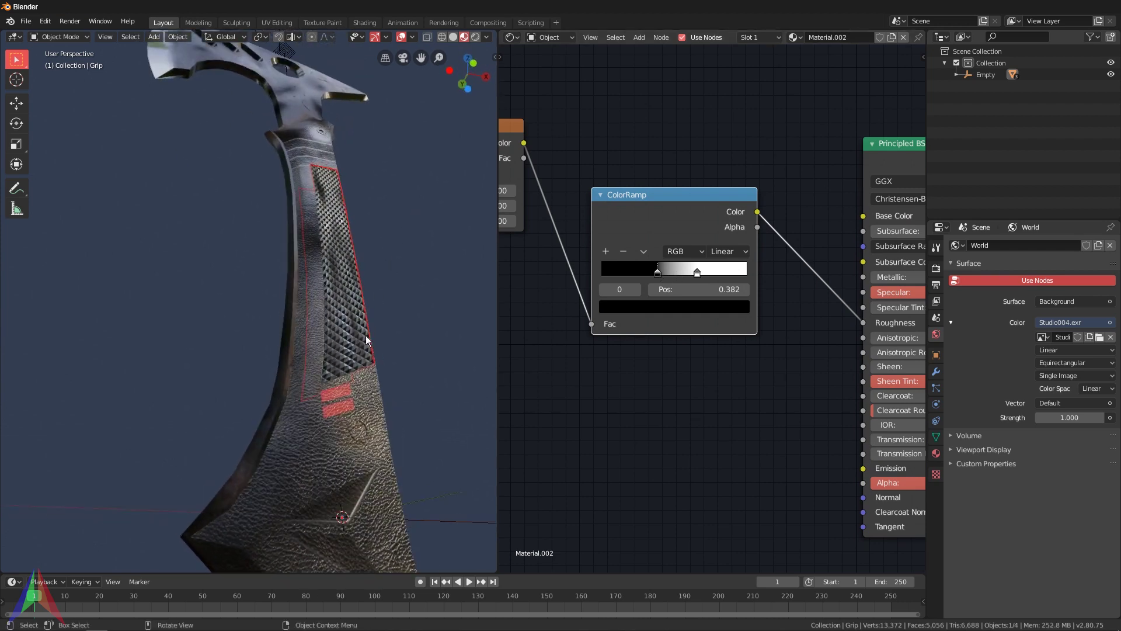
middle_click_drag(314, 184, 353, 290)
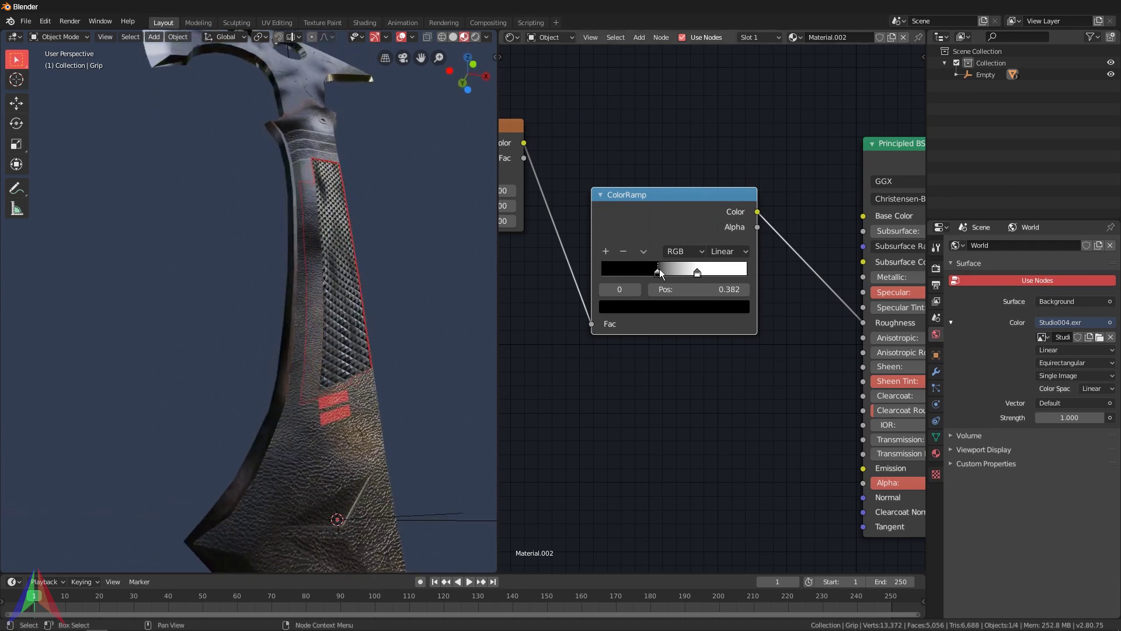
left_click_drag(646, 272, 639, 273)
left_click(717, 271)
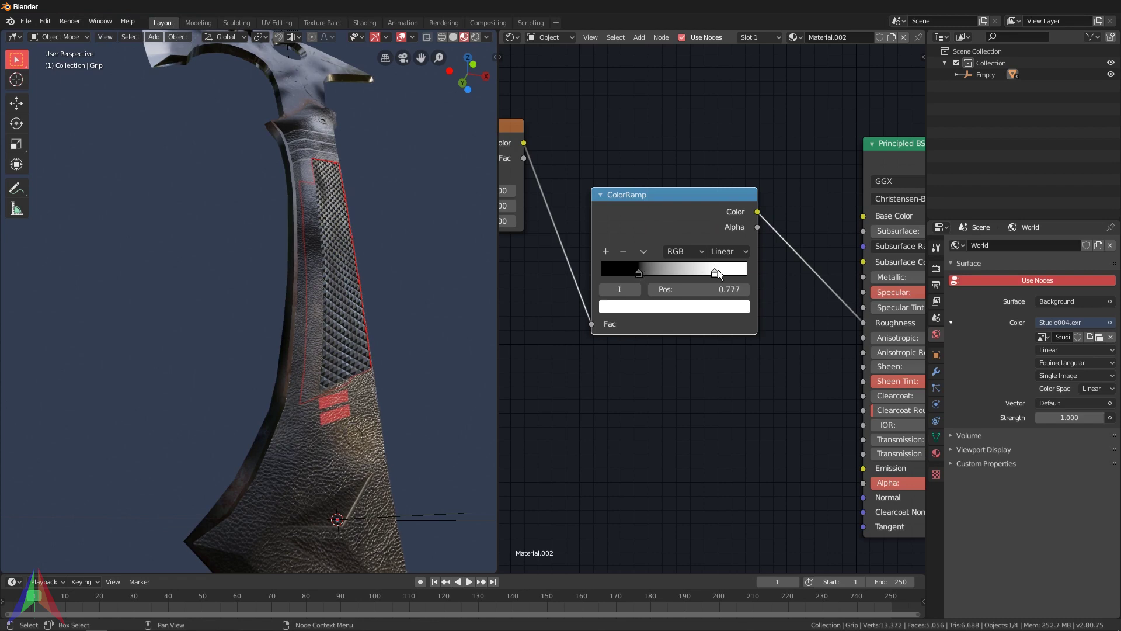
middle_click_drag(325, 241, 327, 273)
Step: Set the grip material's Base Color to black and view the whole axe
middle_click_drag(922, 231, 773, 237)
left_click(819, 221)
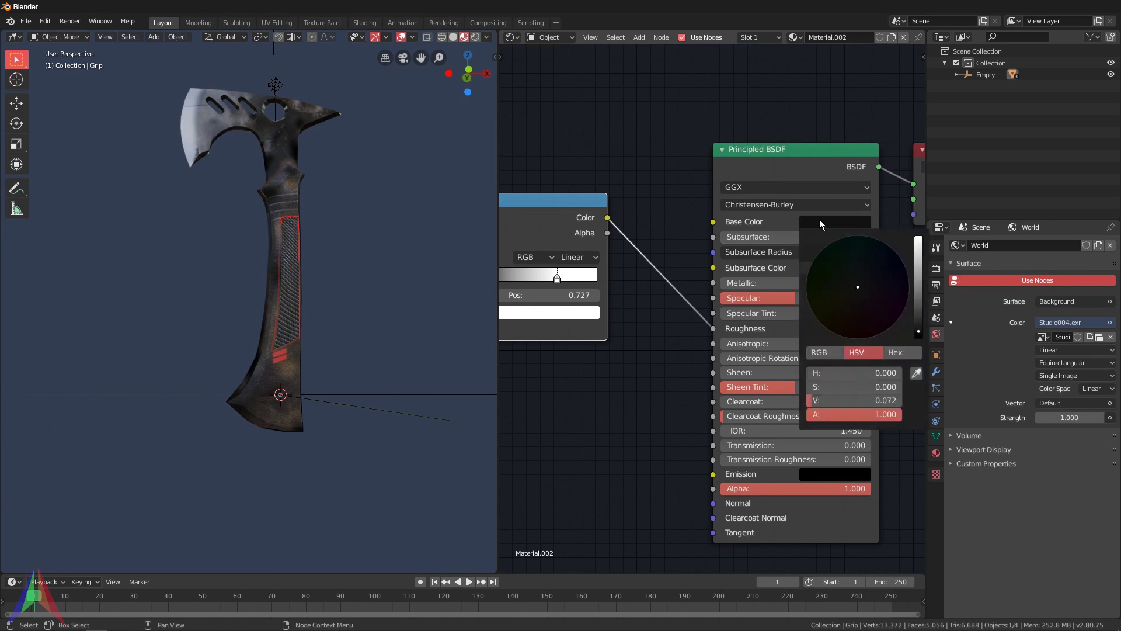
left_click(865, 222)
middle_click_drag(251, 252, 230, 325)
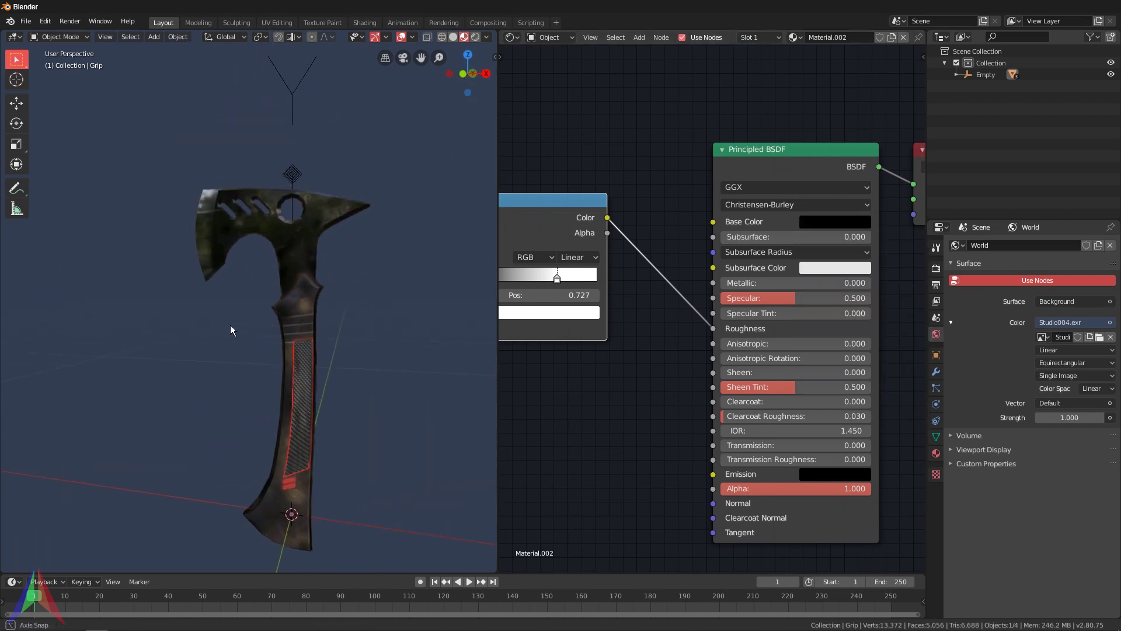
scroll(247, 236, "up", 3)
Step: Switch the viewport to solid shading and select the axe head, handle and grip together
mouse_move(247, 236)
middle_mouse_down()
mouse_move(248, 188)
mouse_move(296, 170)
mouse_move(321, 279)
mouse_move(335, 233)
mouse_move(367, 215)
mouse_move(435, 219)
mouse_move(310, 268)
middle_mouse_up()
left_click(248, 188)
key("z")
left_click(315, 333)
mouse_move(309, 184)
middle_mouse_down()
mouse_move(241, 249)
mouse_move(149, 253)
mouse_move(36, 222)
mouse_move(444, 234)
mouse_move(462, 274)
mouse_move(473, 272)
mouse_move(341, 292)
mouse_move(430, 313)
mouse_move(345, 264)
mouse_move(348, 293)
mouse_move(299, 310)
mouse_move(328, 278)
mouse_move(319, 231)
mouse_move(342, 222)
middle_mouse_up()
key("shift+z")
left_click(323, 235, "shift")
left_click(323, 268, "shift")
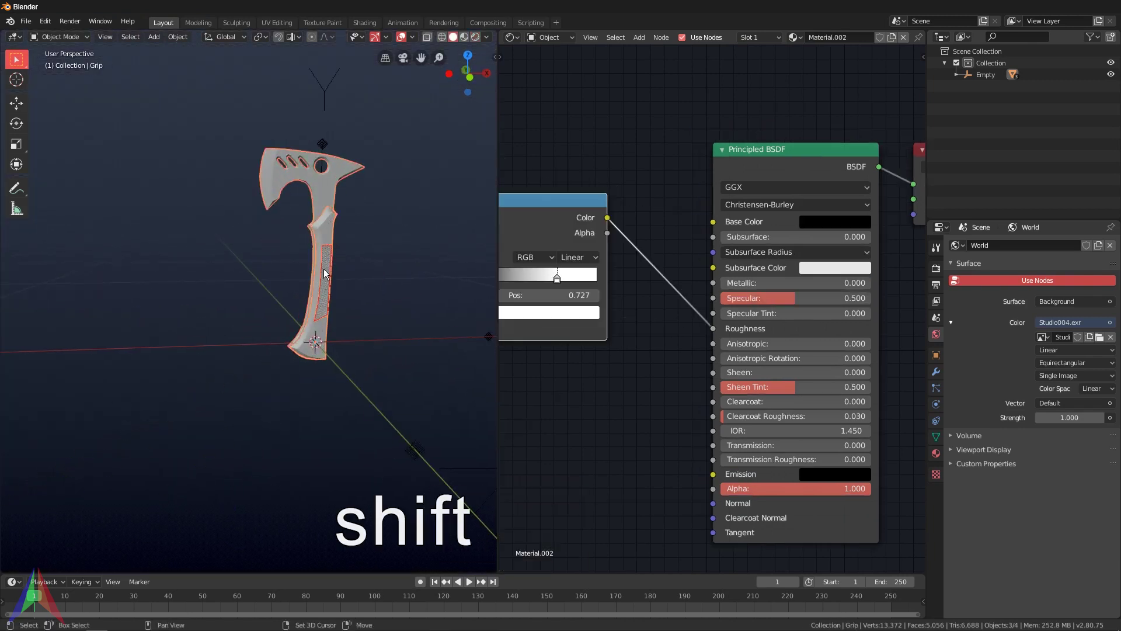
middle_click_drag(323, 269, 243, 214, "shift")
key("r")
key("Escape")
Step: Select the Empty at the axe's base in place of the separate axe parts
middle_click_drag(104, 289, 352, 439)
left_click(327, 392)
middle_click_drag(328, 392, 334, 312)
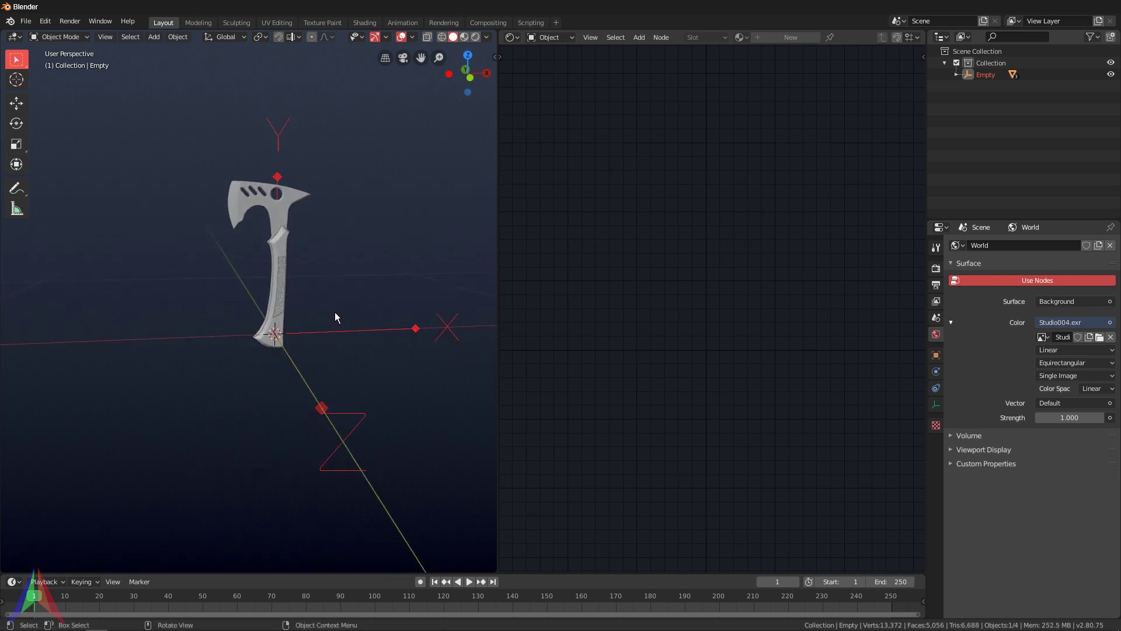
Step: Rotate the parent Empty 90 degrees around the global Y axis so the whole axe turns with it
scroll(234, 142, "up", 3)
left_click(249, 135)
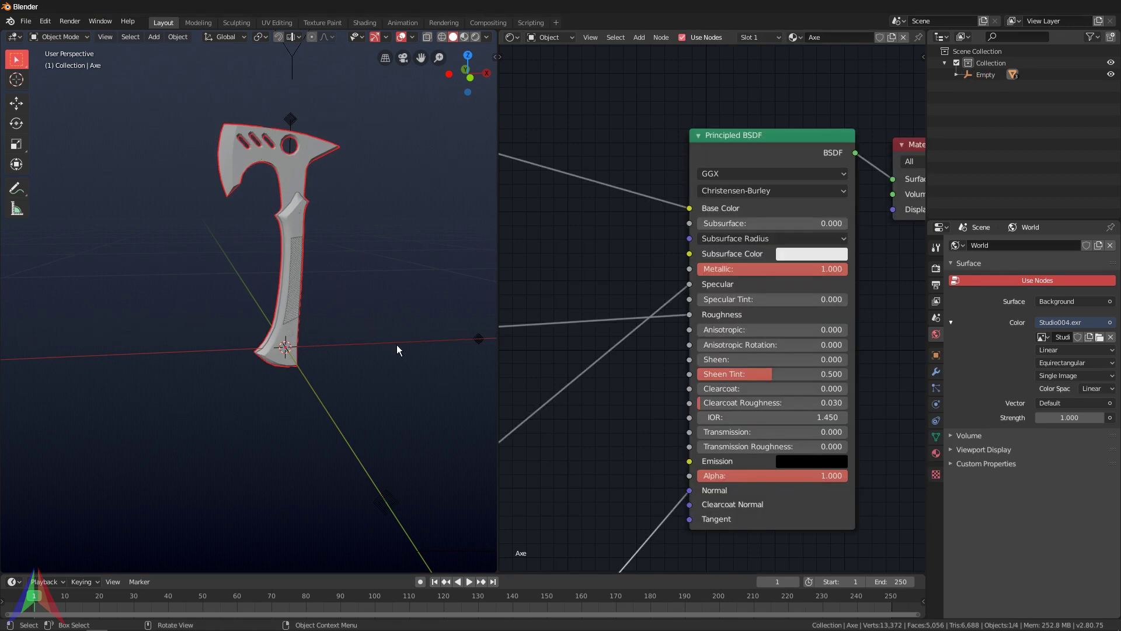
left_click(296, 66)
key("r")
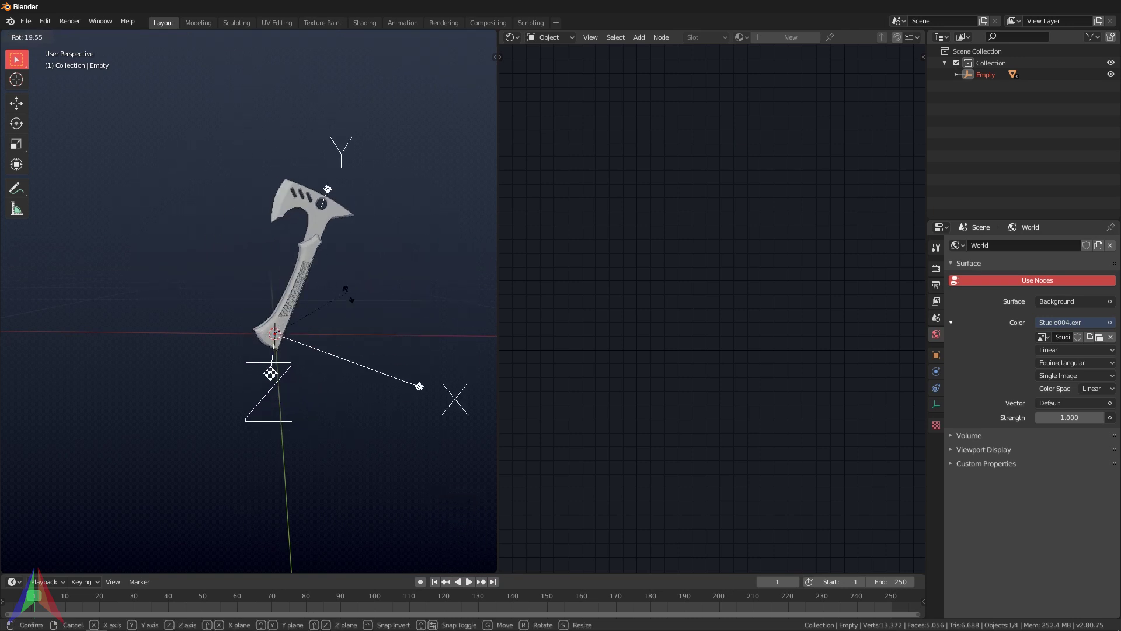
type("y")
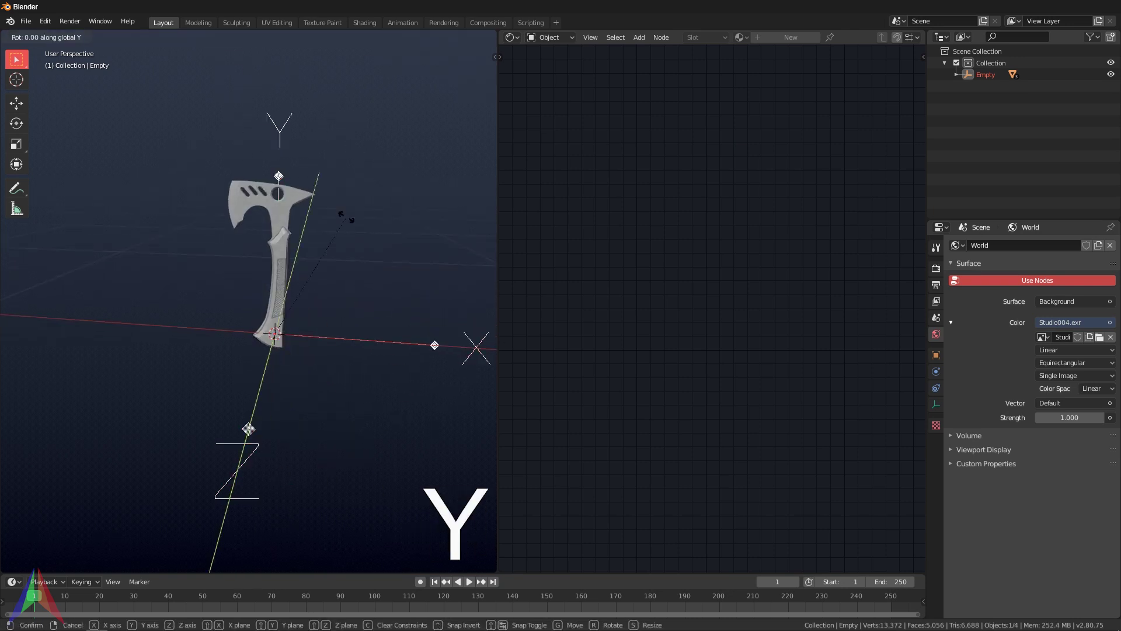
type("90")
key("Return")
Step: Rotate the Empty and its axe parts further around the global Y axis by eye
middle_click_drag(345, 219, 341, 280)
key("r")
key("y")
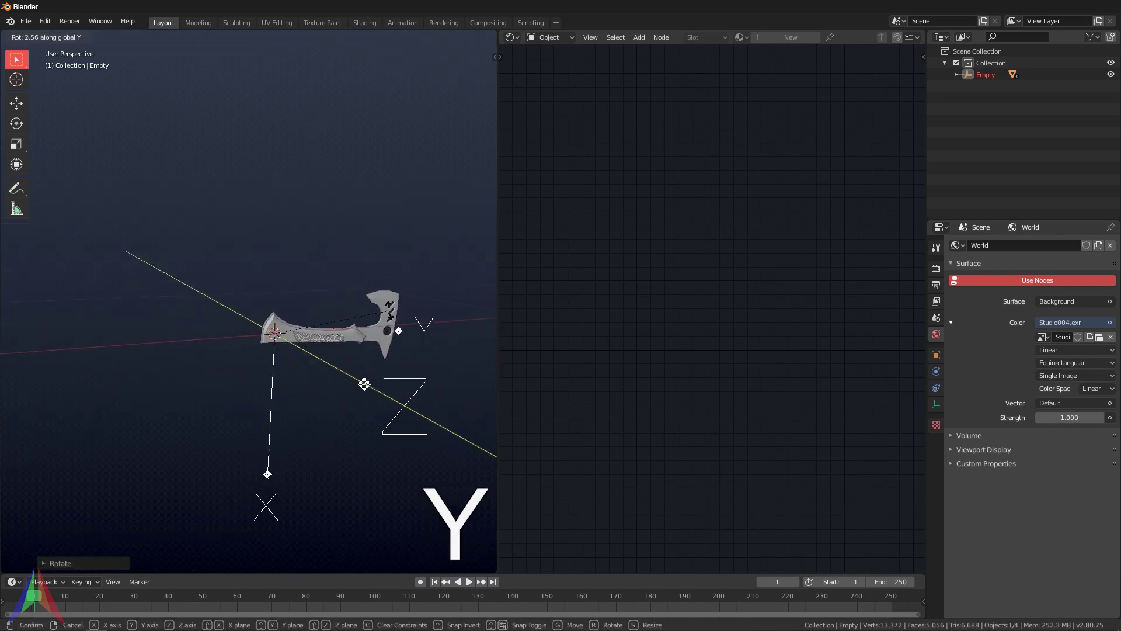
left_click(324, 257)
Step: Examine the rotated axe in rendered viewport shading and select the axe head
mouse_move(324, 261)
middle_mouse_down()
mouse_move(243, 345)
mouse_move(369, 345)
mouse_move(362, 332)
mouse_move(244, 295)
mouse_move(298, 393)
middle_mouse_up()
left_click(358, 332)
key("z")
left_click(288, 276)
mouse_move(287, 276)
middle_mouse_down()
mouse_move(271, 250)
mouse_move(206, 257)
mouse_move(244, 261)
mouse_move(193, 318)
mouse_move(237, 295)
mouse_move(212, 300)
mouse_move(313, 290)
mouse_move(304, 403)
mouse_move(312, 348)
mouse_move(374, 358)
mouse_move(289, 351)
mouse_move(350, 353)
mouse_move(359, 331)
mouse_move(363, 345)
mouse_move(349, 343)
mouse_move(346, 361)
middle_mouse_up()
left_click(211, 297)
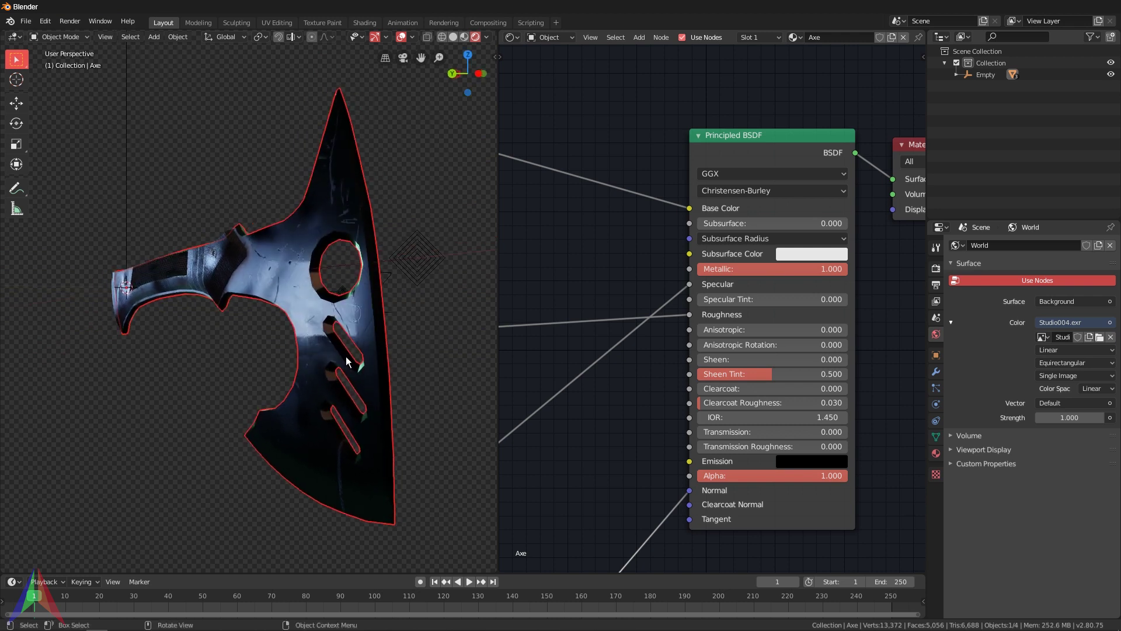
middle_click_drag(303, 265, 312, 277)
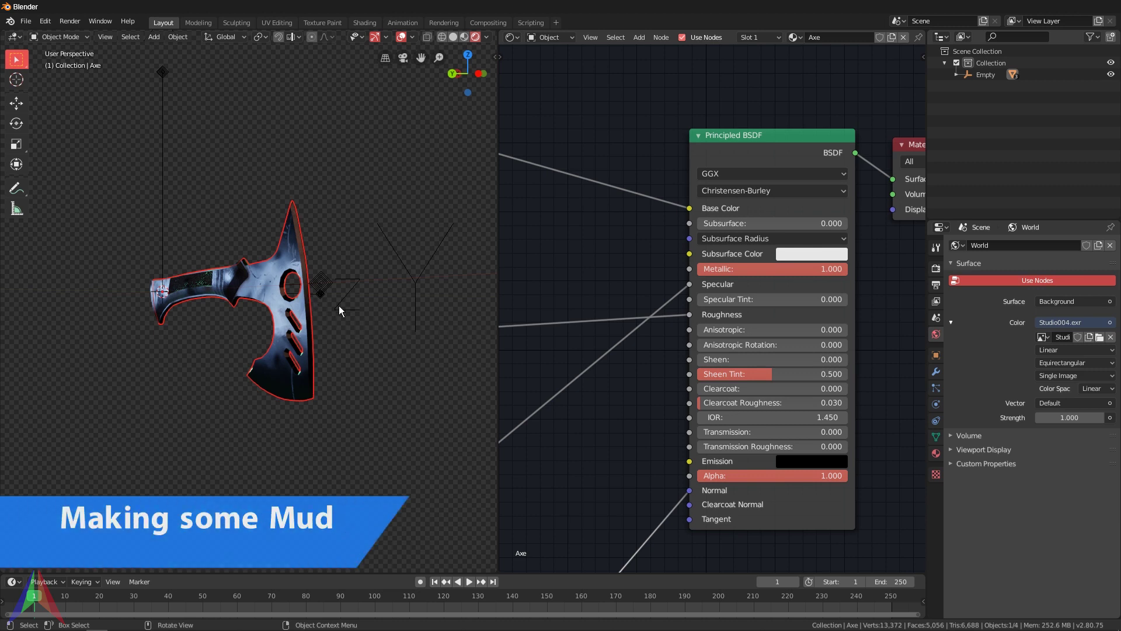
Step: Leave the axe scene and start a new General file
left_click(26, 22)
mouse_move(44, 34)
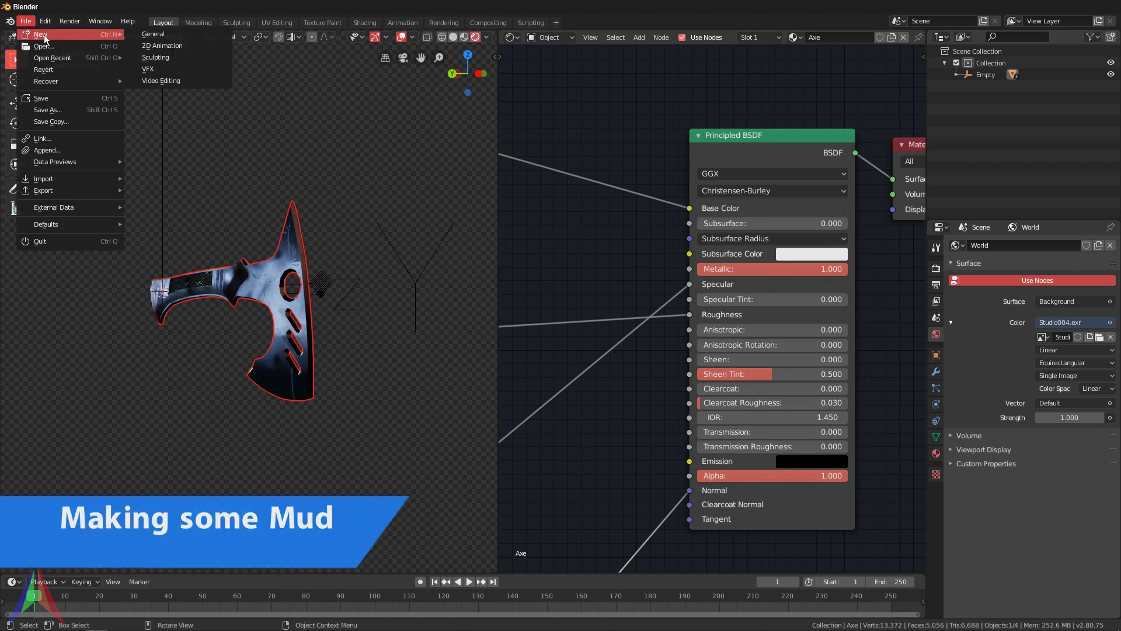
left_click(205, 35)
left_click(575, 336)
Step: Delete the default camera, cube and light from the new scene
middle_click_drag(320, 289, 405, 330)
key("a")
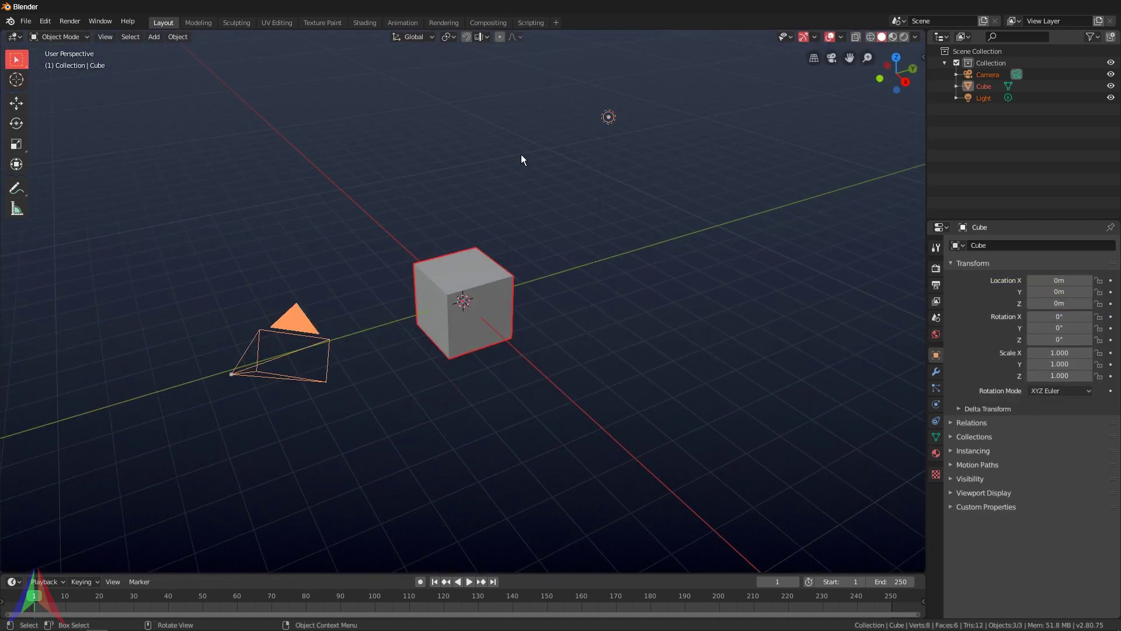
key("x")
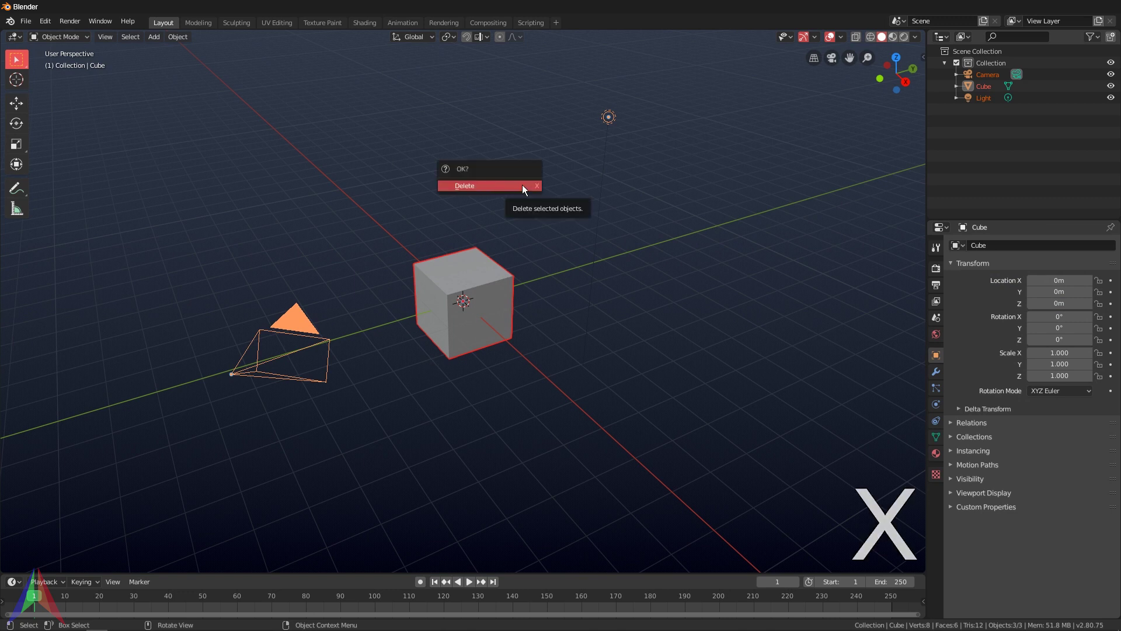
left_click(522, 184)
Step: Add a UV Sphere at the origin and shade it smooth
key("shift+a")
mouse_move(493, 219)
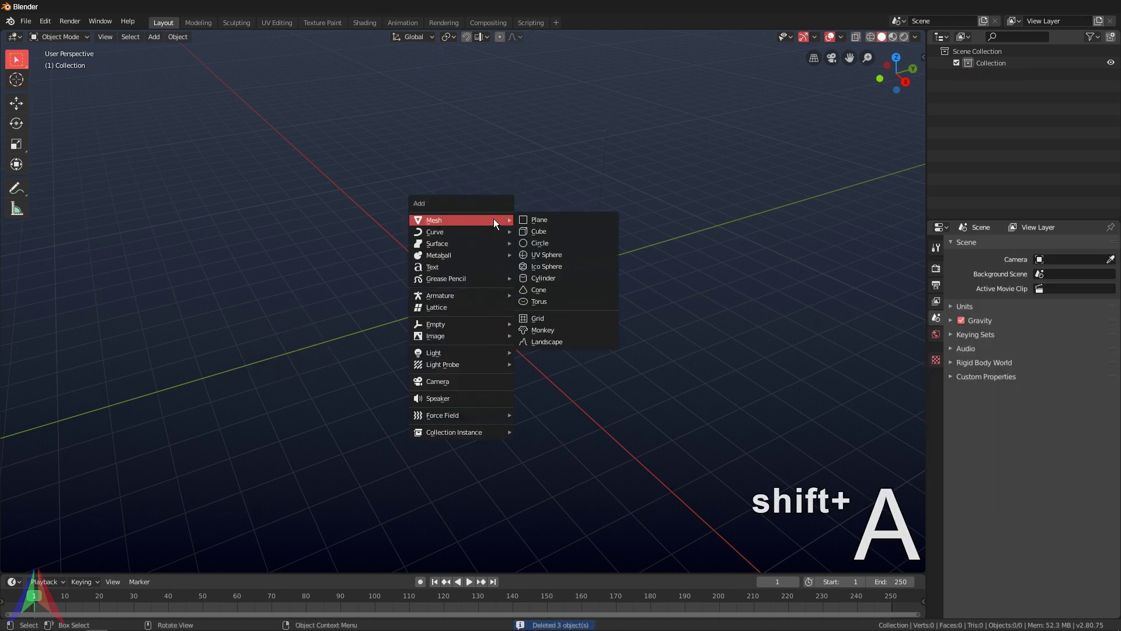
left_click(549, 255)
right_click(522, 255)
left_click(522, 255)
Step: Switch the viewport to LookDev shading to preview the sphere's surface
mouse_move(493, 263)
middle_mouse_down()
mouse_move(523, 271)
mouse_move(458, 387)
mouse_move(485, 278)
middle_mouse_up()
scroll(514, 280, "up", 4)
scroll(458, 387, "up", 3)
key("z")
left_click(476, 337)
middle_click_drag(450, 344, 529, 327)
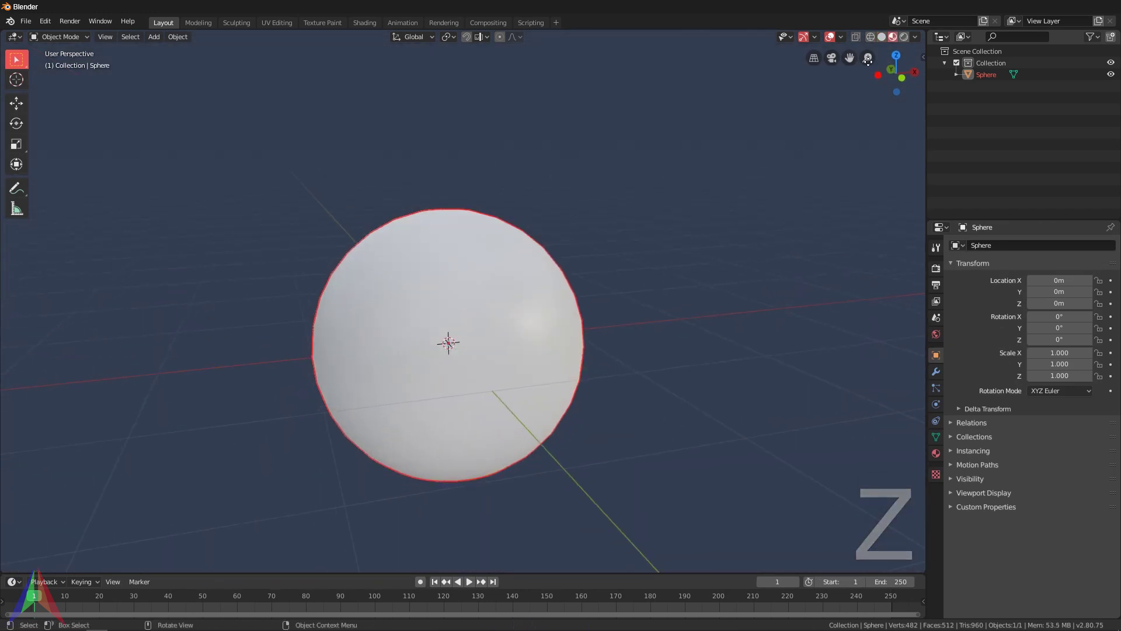
Step: Give the sphere a new material and use an Image Texture for its Base Color
left_click(935, 454)
left_click(1029, 295)
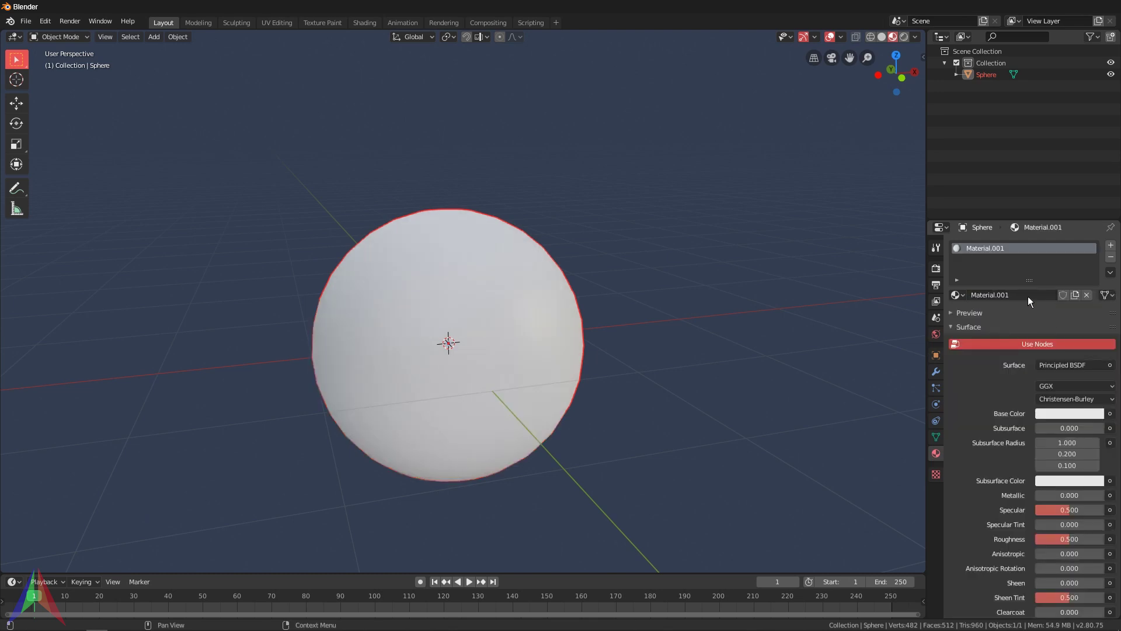
left_click(1109, 414)
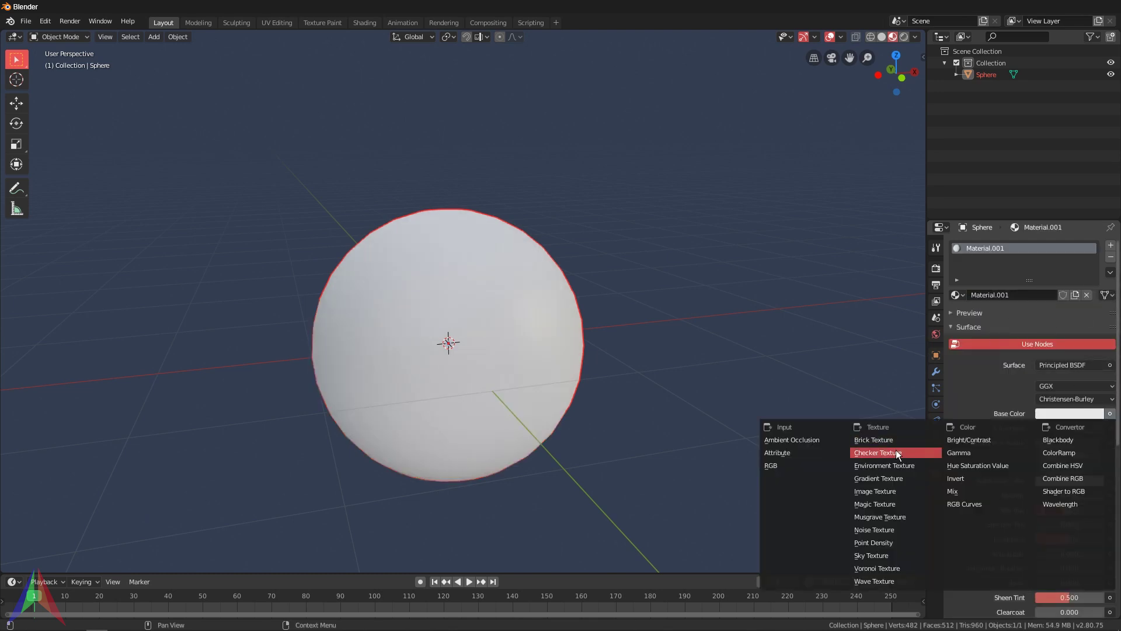
left_click(881, 491)
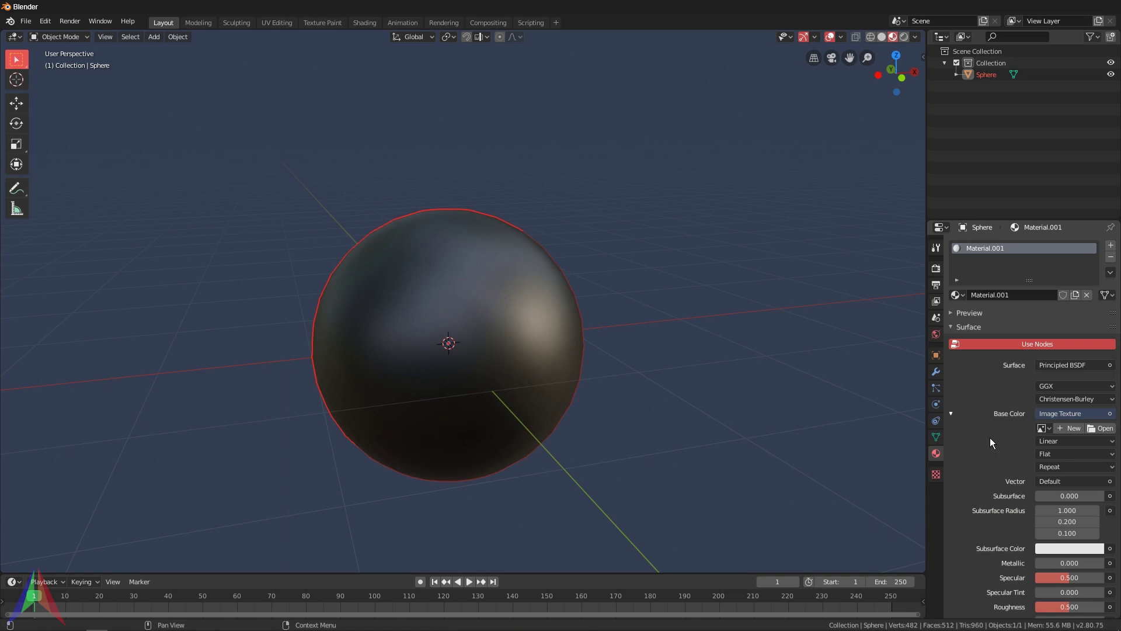
Step: Load TexturesCom_MuddyGravel_3x3_1K_albedo.tif from the Dirt folder as the Base Color image
left_click(1084, 427)
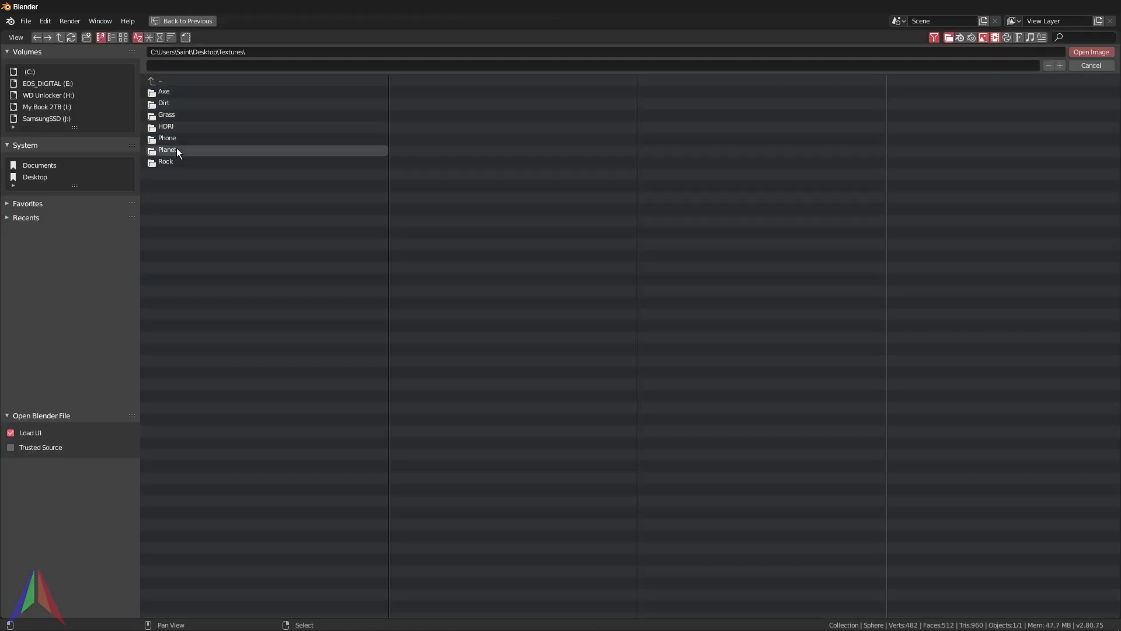
double_click(173, 104)
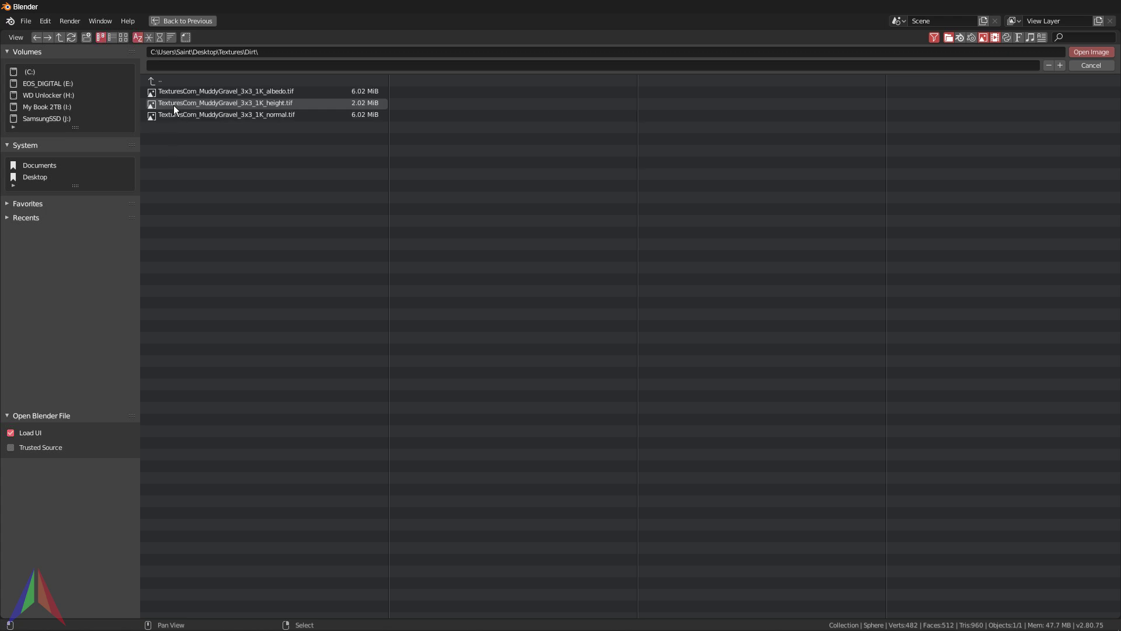
scroll(226, 72, "down", 1, "ctrl")
left_click(264, 109)
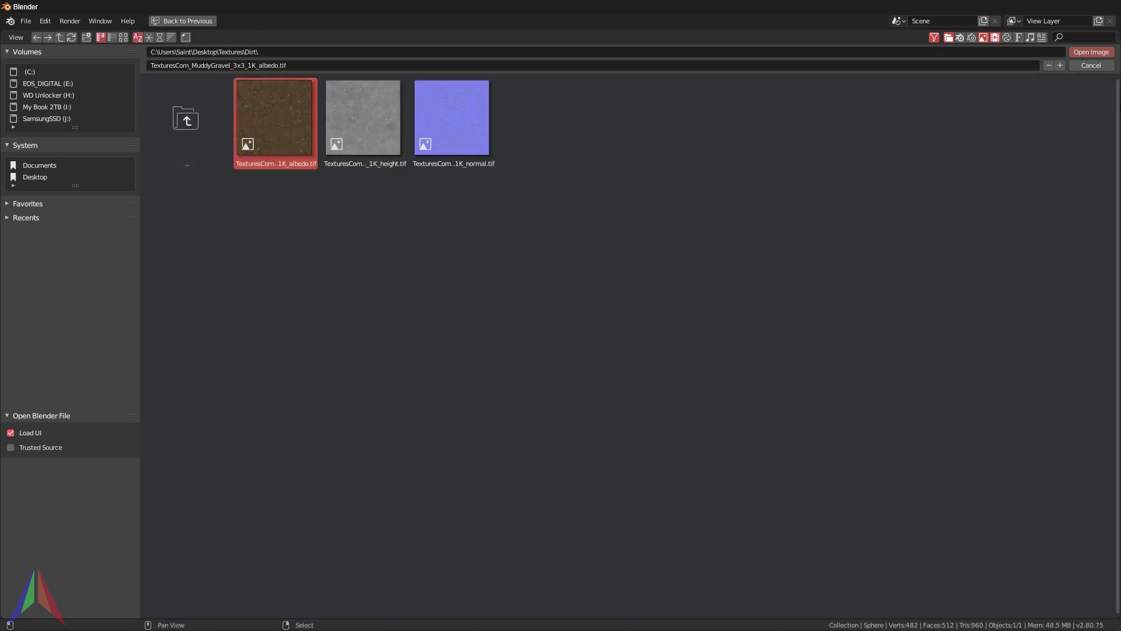
left_click(1092, 52)
middle_click_drag(531, 244, 571, 317)
scroll(571, 317, "up", 2)
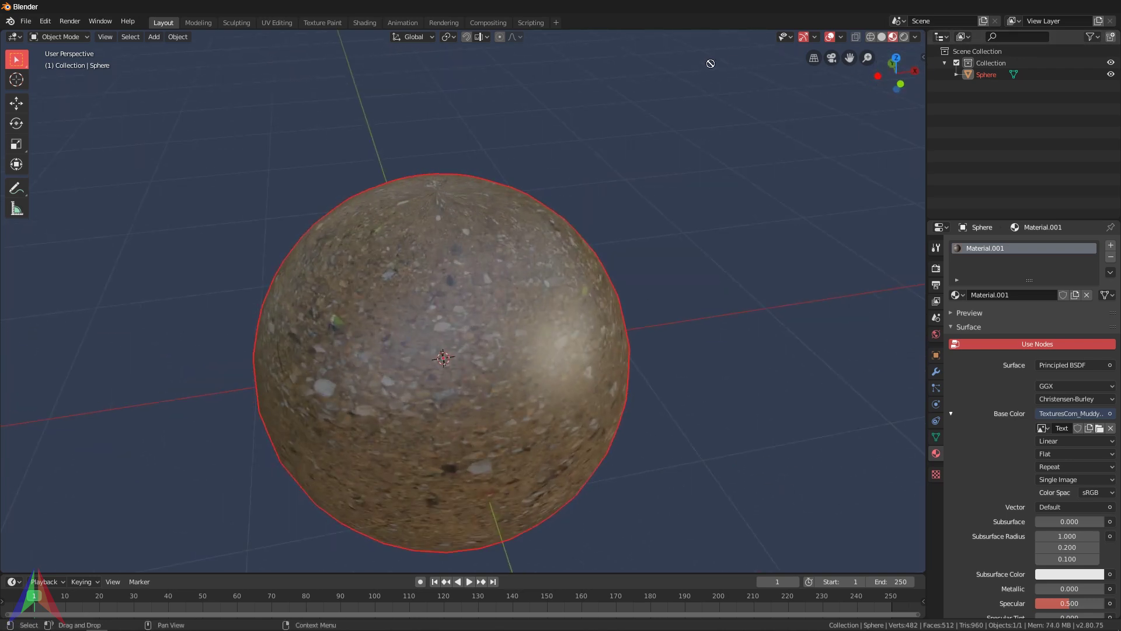
Step: Split the 3D viewport into two side-by-side areas and turn the new one into a UV Editor
left_click_drag(879, 32, 552, 234)
middle_click_drag(353, 421, 196, 337)
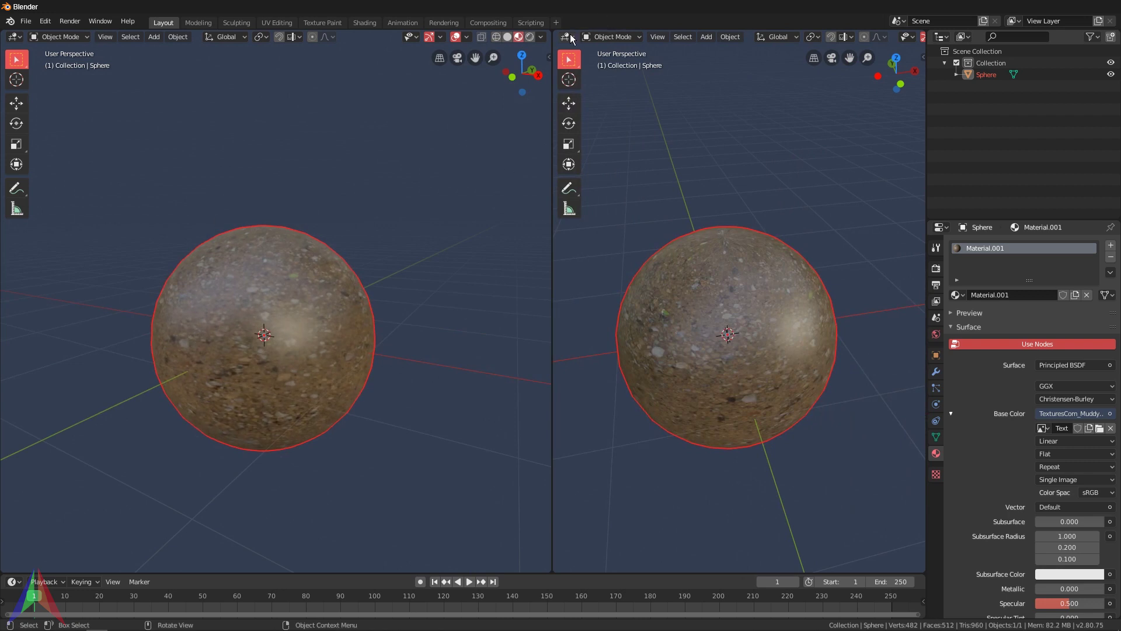
left_click(567, 37)
left_click(581, 107)
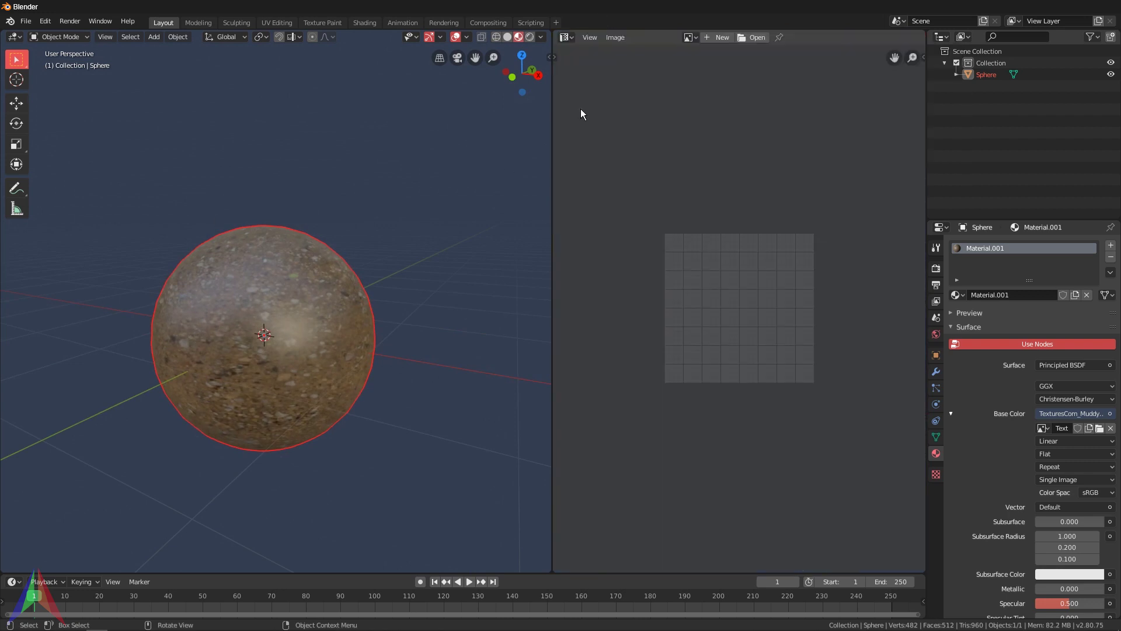
key("shift+a")
mouse_move(278, 287)
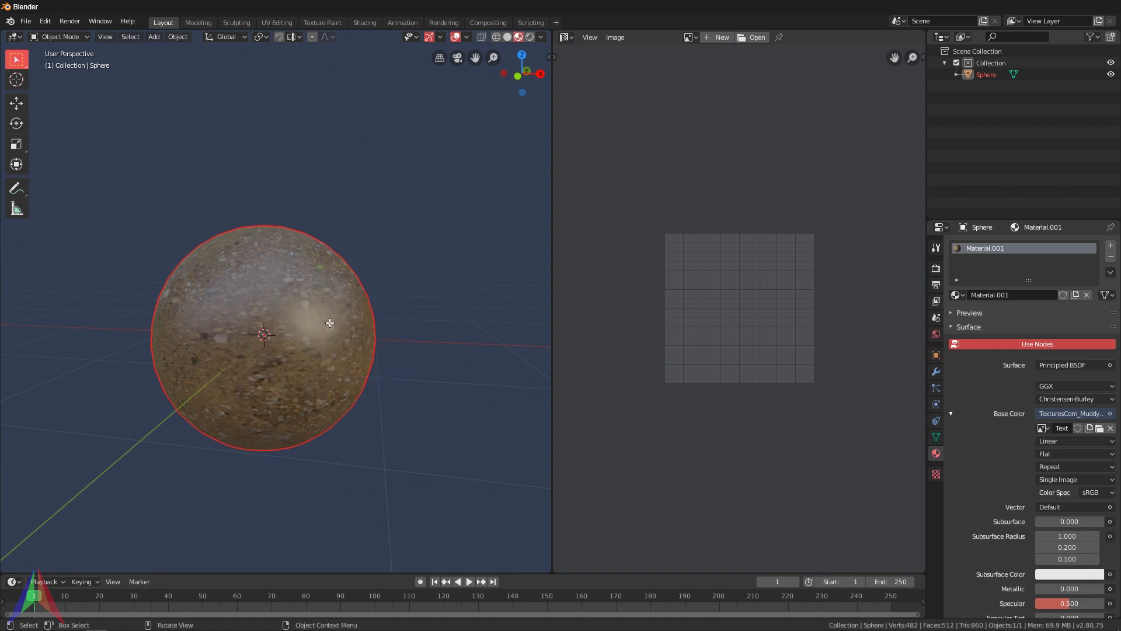
Step: Scale all of the sphere's UVs along the X axis in Edit Mode and return to Object Mode
key("Tab")
scroll(713, 338, "down", 4)
middle_click_drag(712, 338, 721, 325)
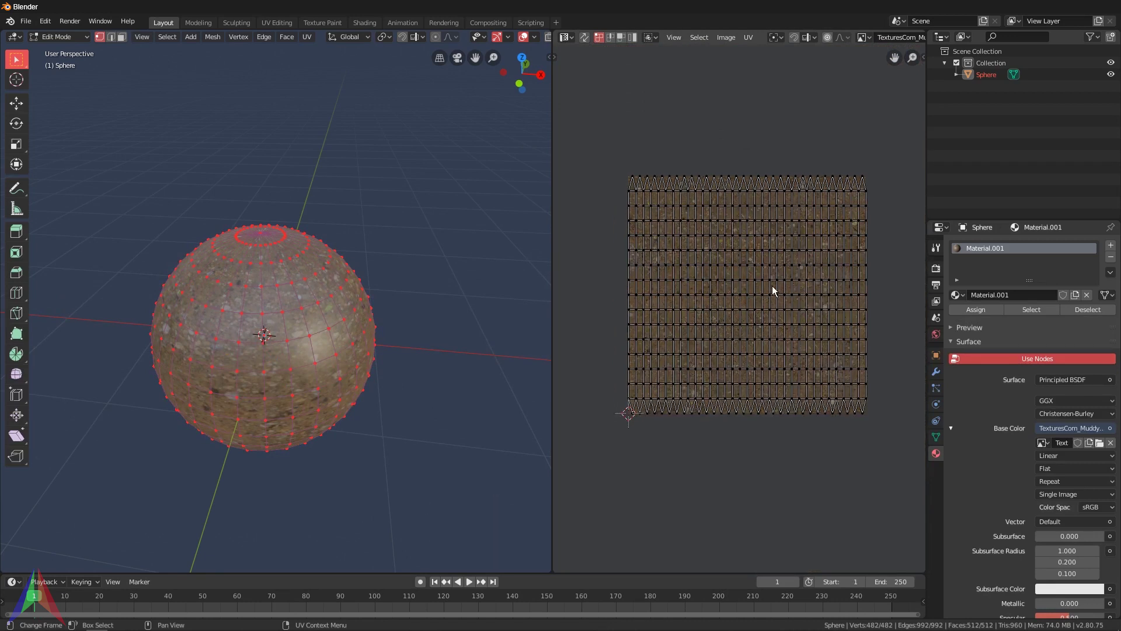
scroll(221, 322, "up", 5)
middle_click_drag(220, 351, 221, 322)
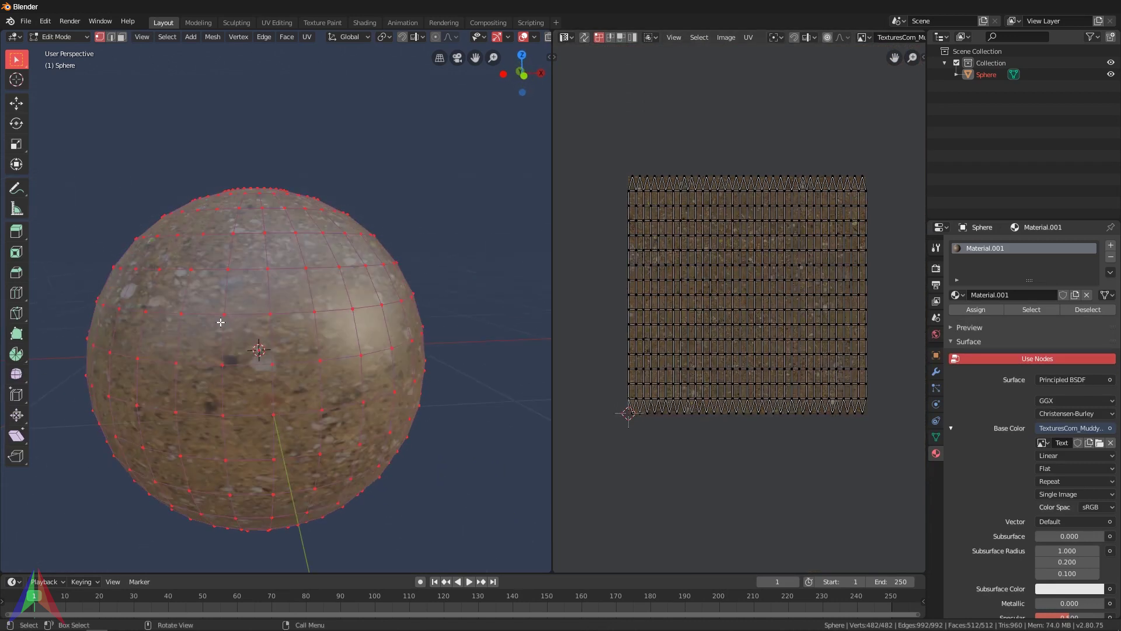
key("a")
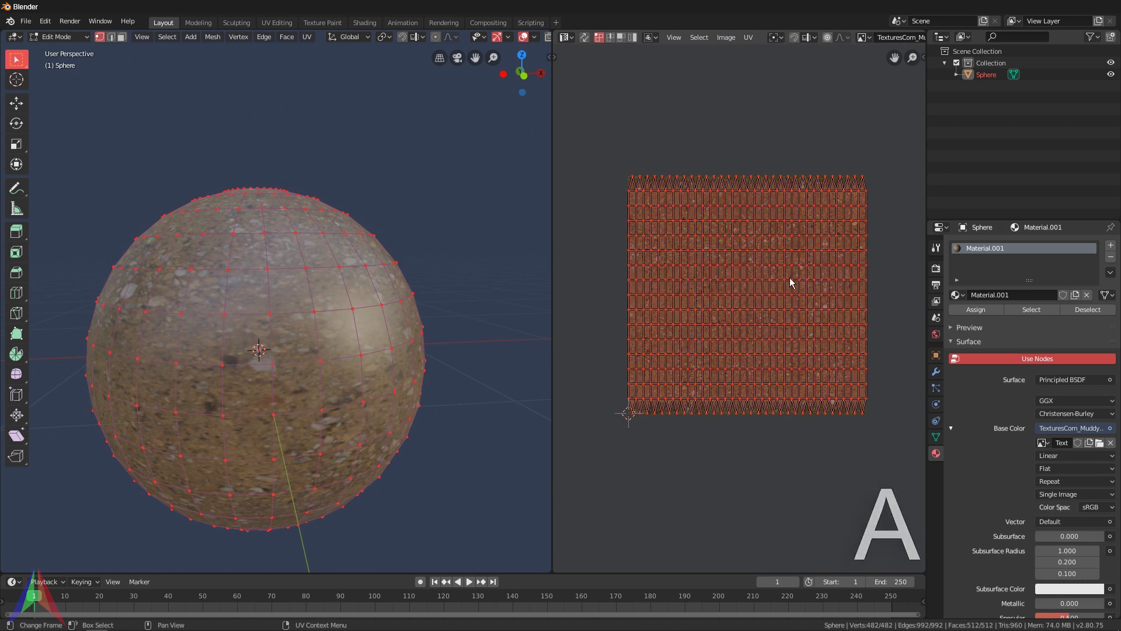
key("s")
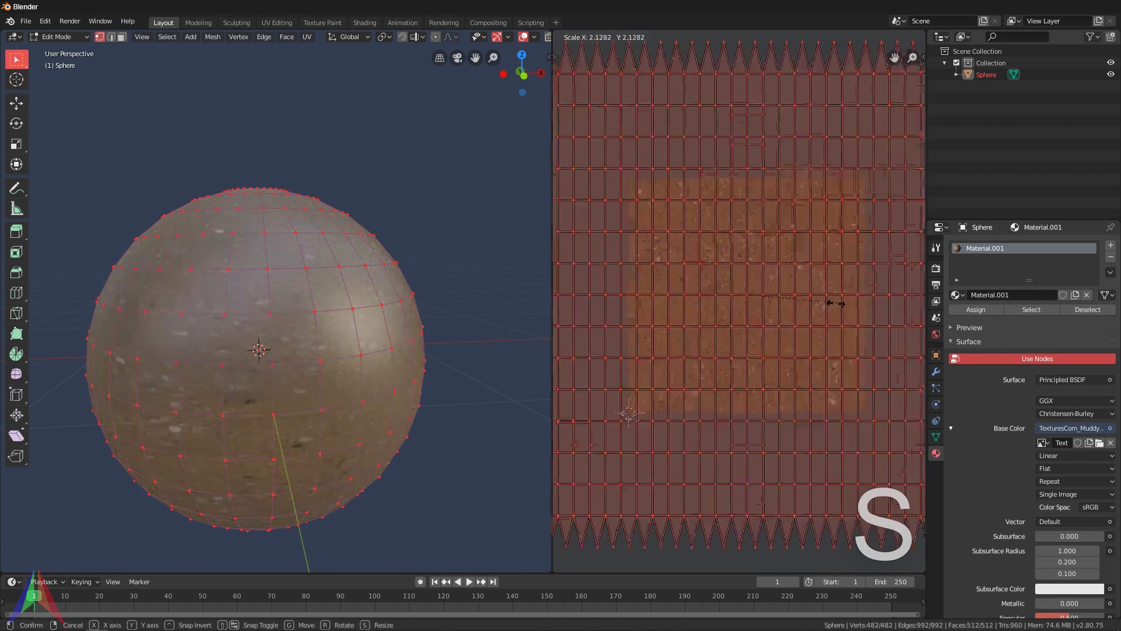
key("x")
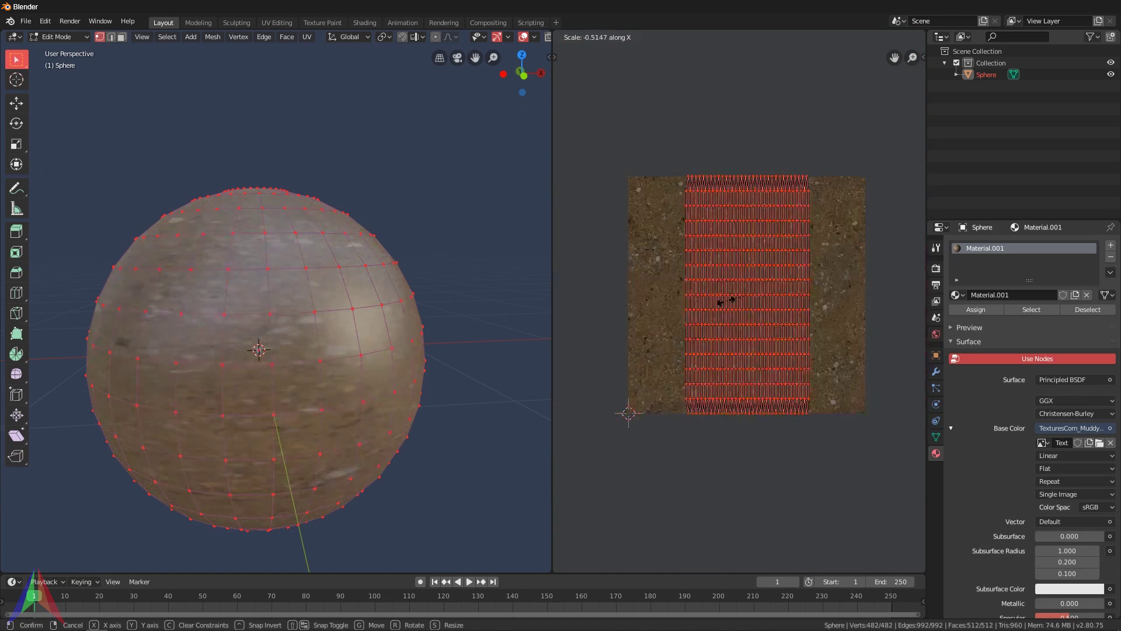
left_click(791, 318)
key("Tab")
middle_click_drag(316, 272, 343, 314)
scroll(343, 314, "up", 2)
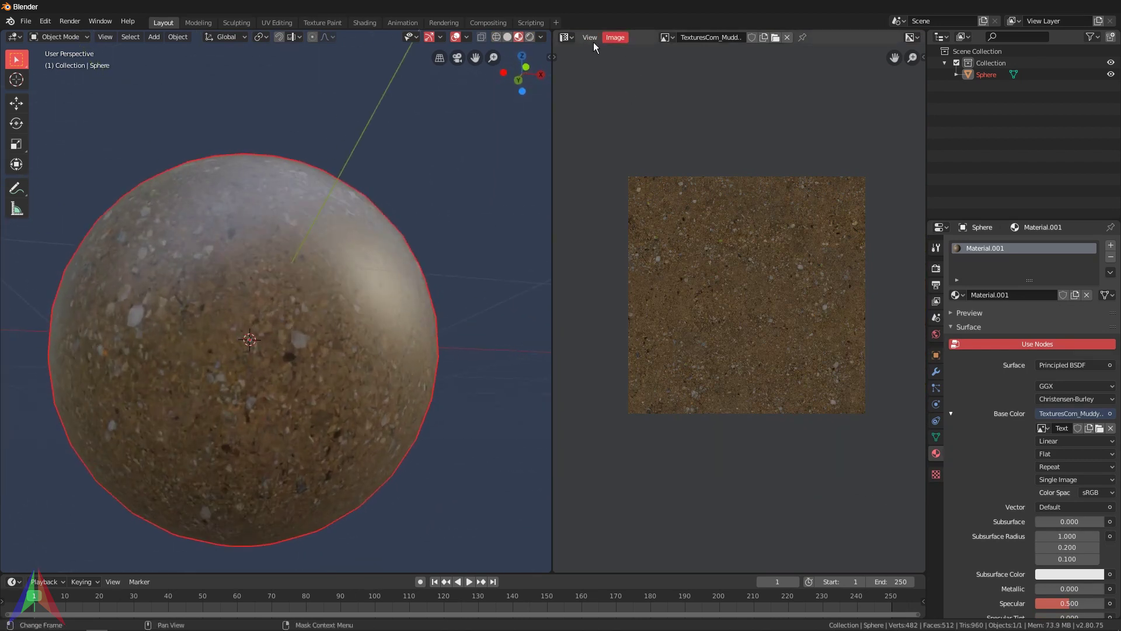
Step: Change the UV Editor area to the Shader Editor and collapse its sidebar to make room for the nodes
left_click(565, 39)
left_click(594, 121)
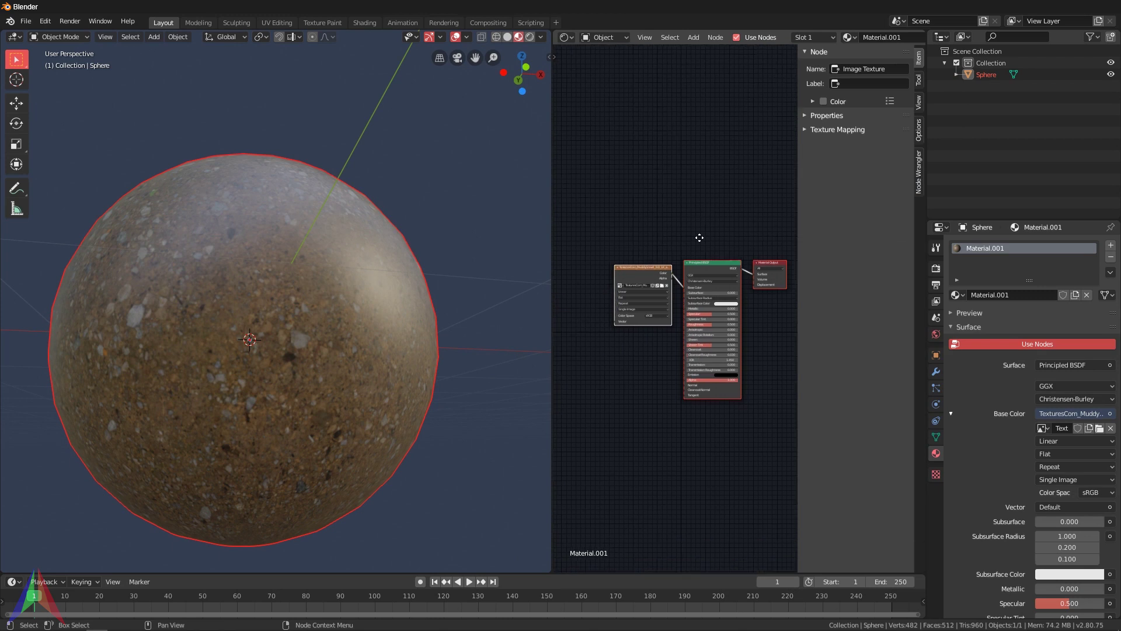
middle_click_drag(696, 268, 726, 252)
left_click_drag(797, 260, 961, 271)
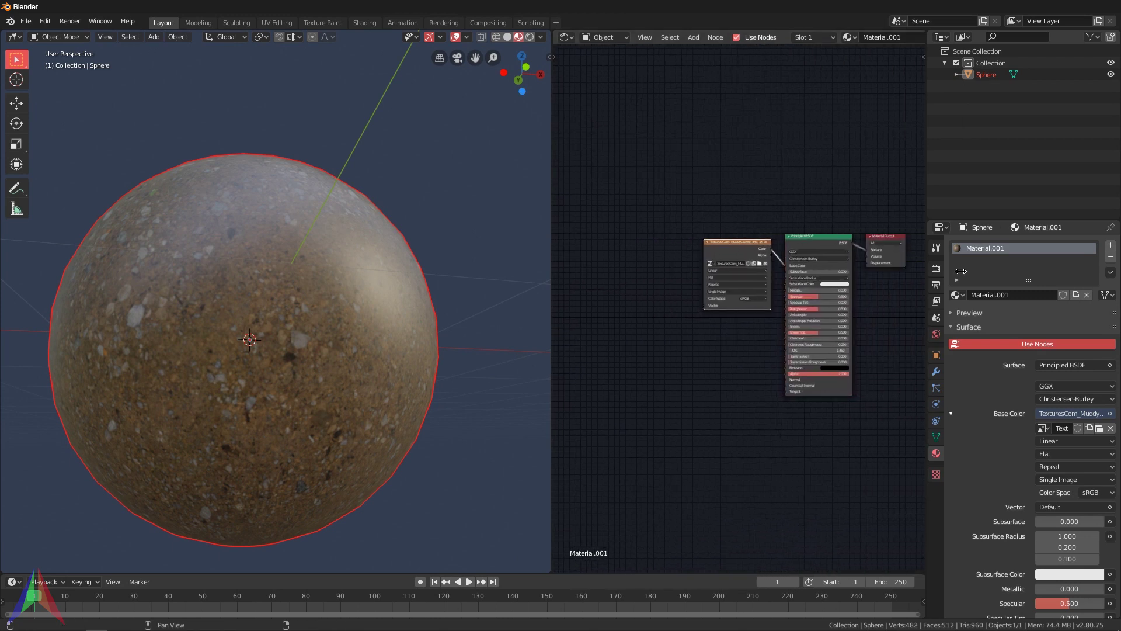
Step: Duplicate the albedo Image Texture node below the original and load TexturesCom_MuddyGravel_3x3_1K_normal.tif into the copy
left_click_drag(737, 252, 724, 232)
scroll(710, 217, "up", 2)
key("shift+d")
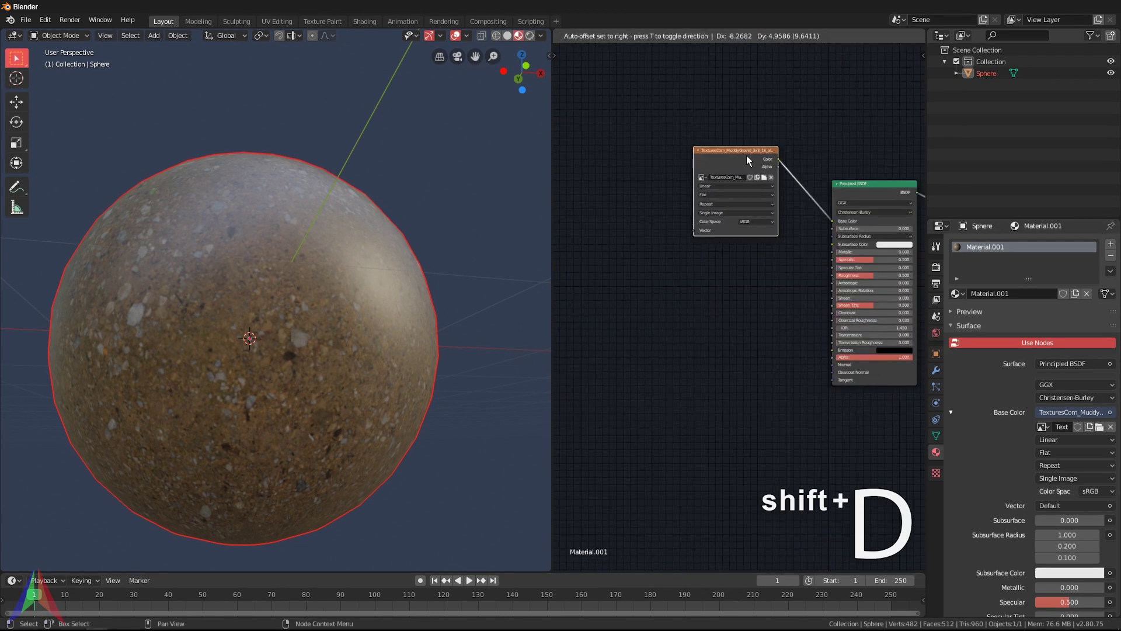
left_click(704, 315)
left_click(707, 305)
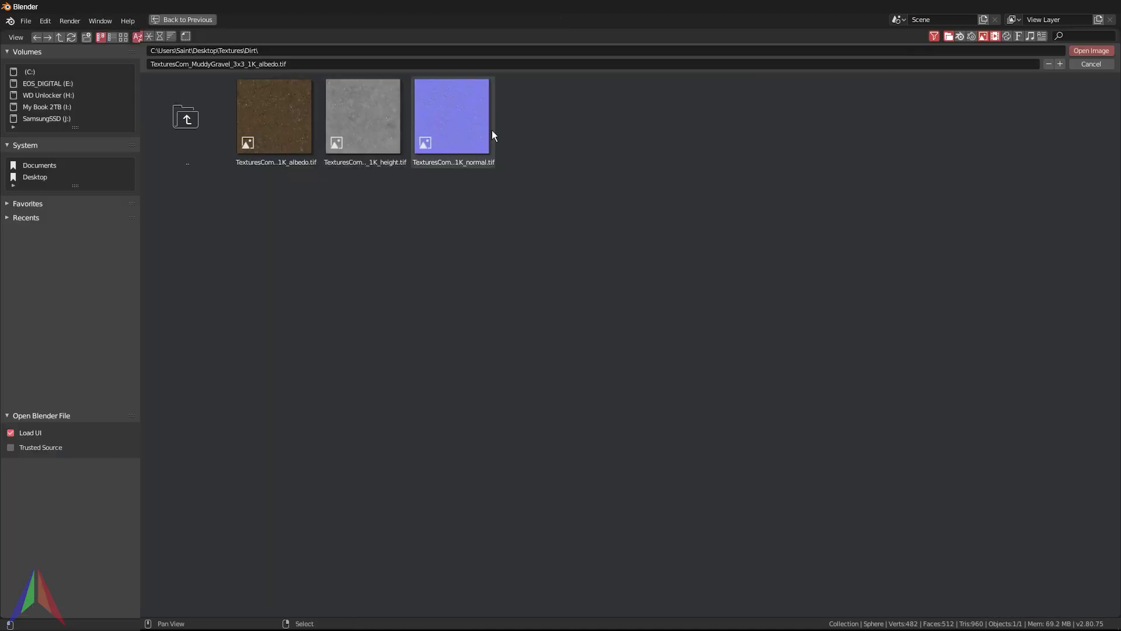
left_click(473, 134)
left_click(1088, 50)
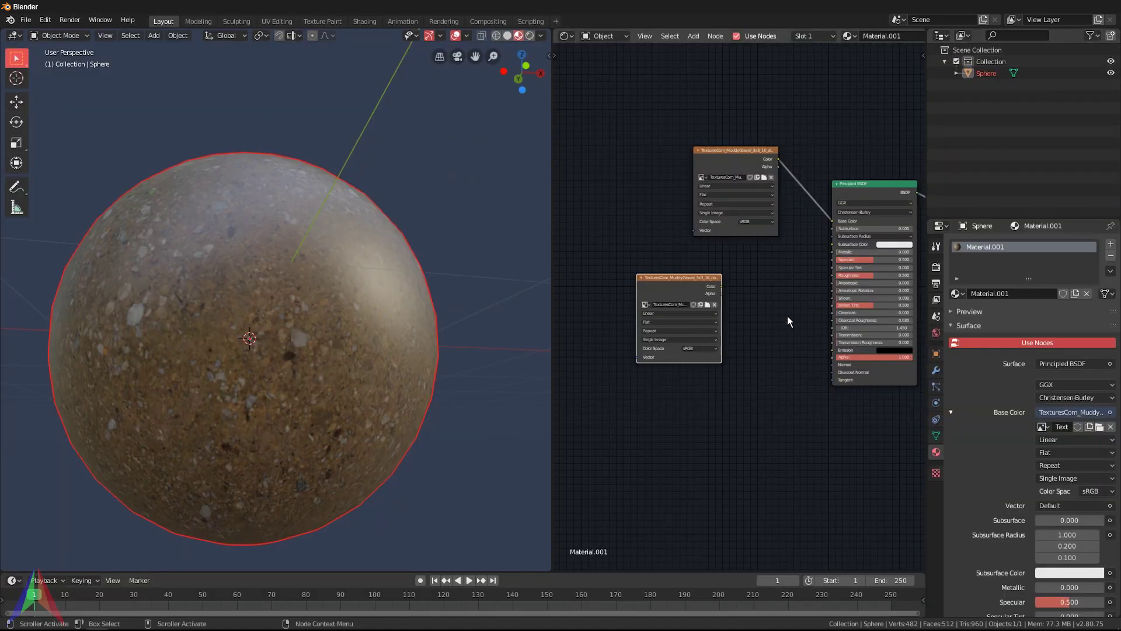
Step: Add a Normal Map node and connect the normal image's Color output to its Color input
key("shift+a")
mouse_move(724, 407)
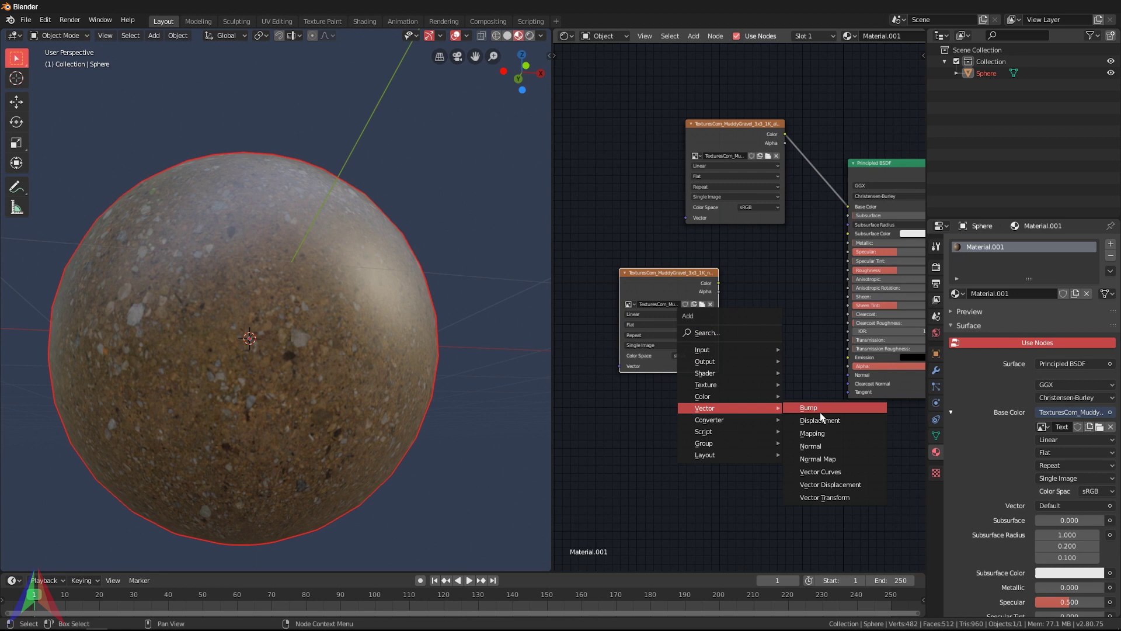
left_click(818, 459)
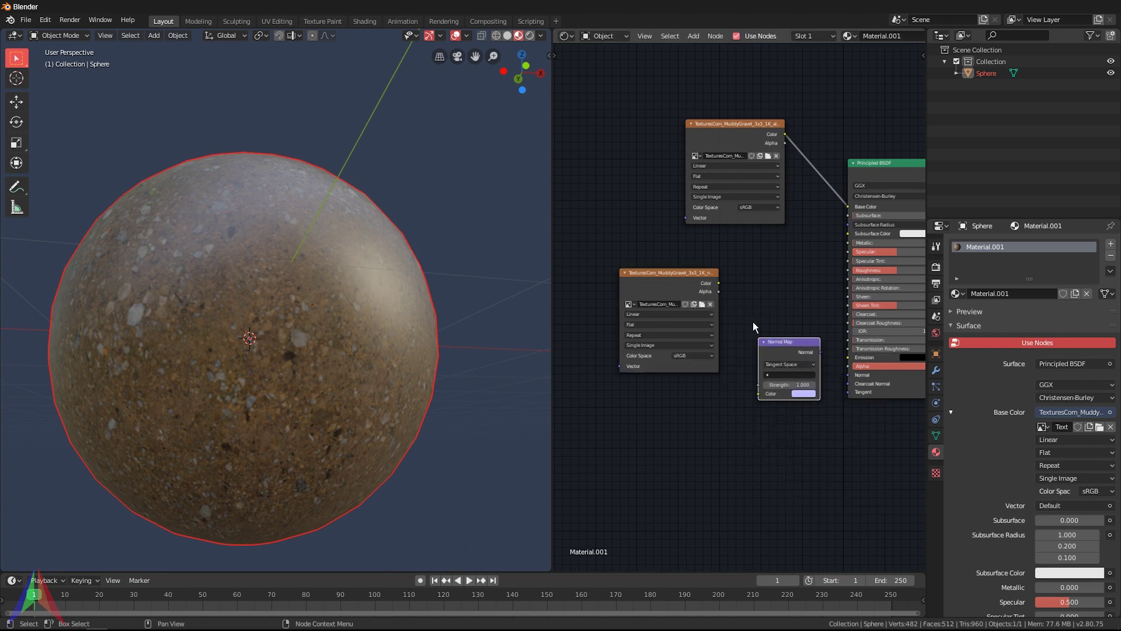
left_click_drag(719, 284, 759, 394)
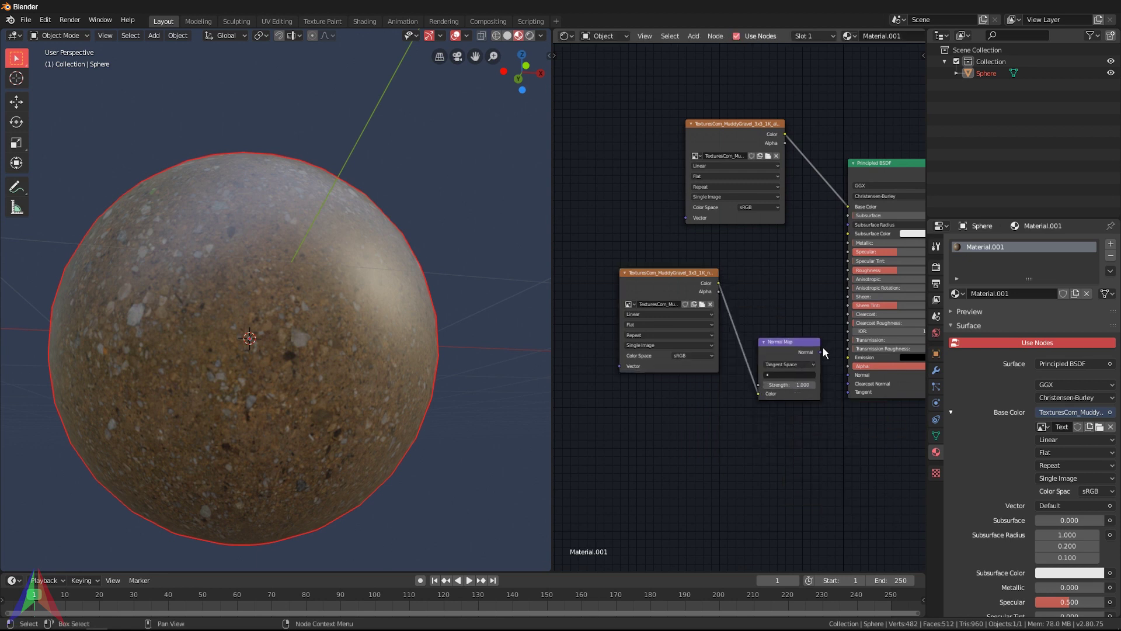
Step: Connect the Normal Map node's Normal output to the Principled BSDF's Normal input and set the normal image's color space to Non-Color
left_click_drag(821, 352, 848, 375)
left_click(698, 355)
left_click(692, 391)
Step: Set the Normal Map strength to 1.530 and switch the 3D viewport to Rendered shading
mouse_move(409, 304)
middle_mouse_down()
mouse_move(377, 318)
mouse_move(374, 339)
mouse_move(709, 367)
middle_mouse_up()
mouse_move(788, 384)
left_mouse_down("shift")
mouse_move(812, 384)
mouse_move(787, 384)
left_mouse_up("shift")
mouse_move(180, 243)
middle_mouse_down()
mouse_move(304, 309)
mouse_move(343, 310)
mouse_move(232, 215)
mouse_move(217, 163)
mouse_move(215, 218)
mouse_move(317, 293)
mouse_move(226, 240)
mouse_move(156, 234)
mouse_move(223, 264)
mouse_move(286, 271)
mouse_move(274, 263)
middle_mouse_up()
left_click(530, 35)
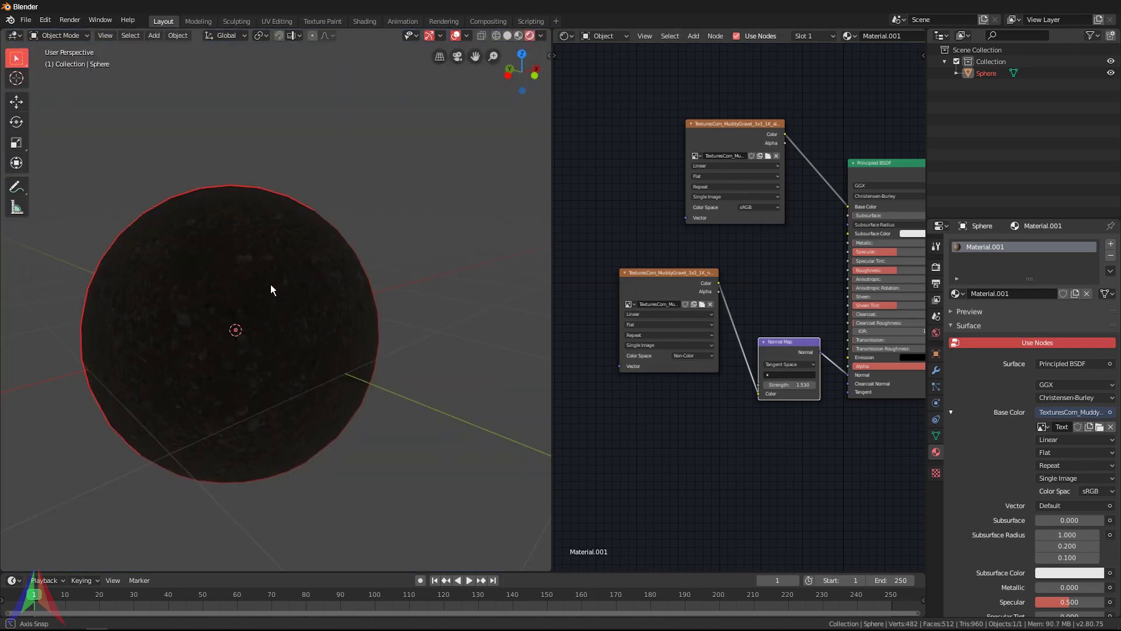
Step: Add a Sun light and move it above and to one side of the sphere
key("shift+a")
mouse_move(170, 404)
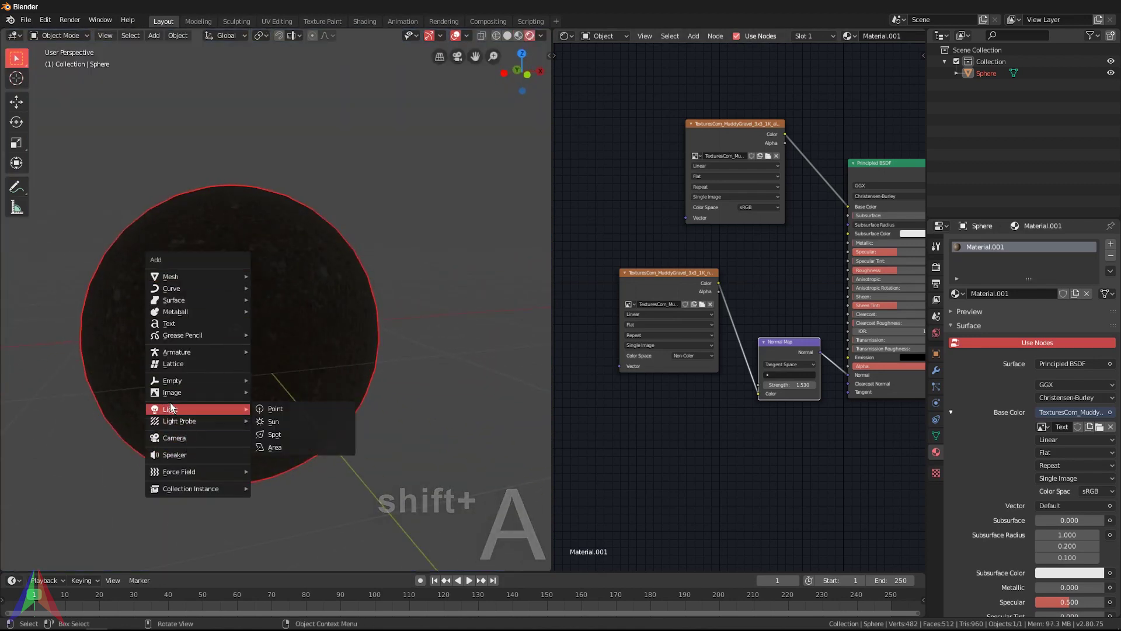
left_click(295, 421)
key("g")
left_click(422, 260)
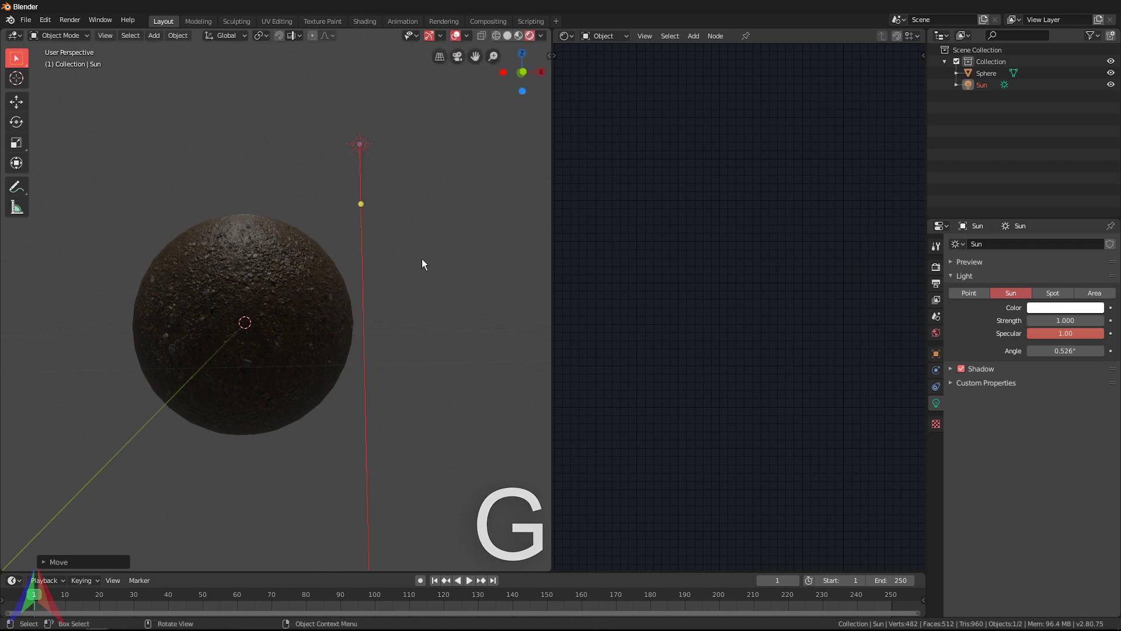
Step: Rotate the Sun to shine diagonally onto the sphere and set its strength to 7.650
key("r")
left_click(293, 419)
left_click_drag(1052, 320, 1089, 320)
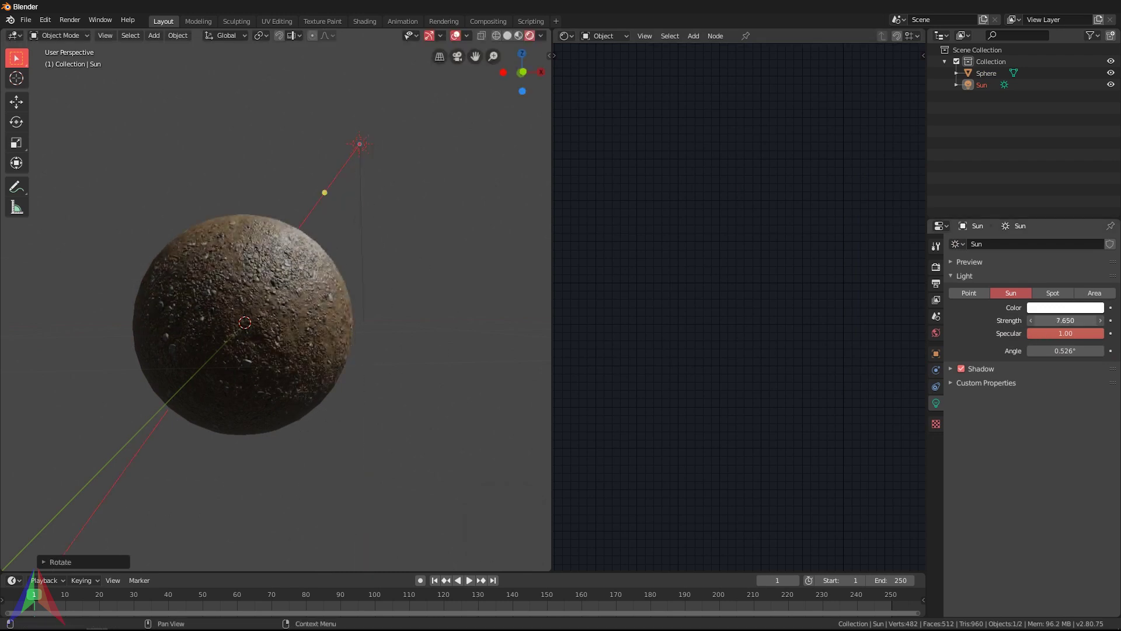
Step: Add a plane through the sphere's center and scale it up into a wide ground surface
left_click(175, 290)
middle_click_drag(130, 301, 202, 324)
scroll(83, 317, "up", 4)
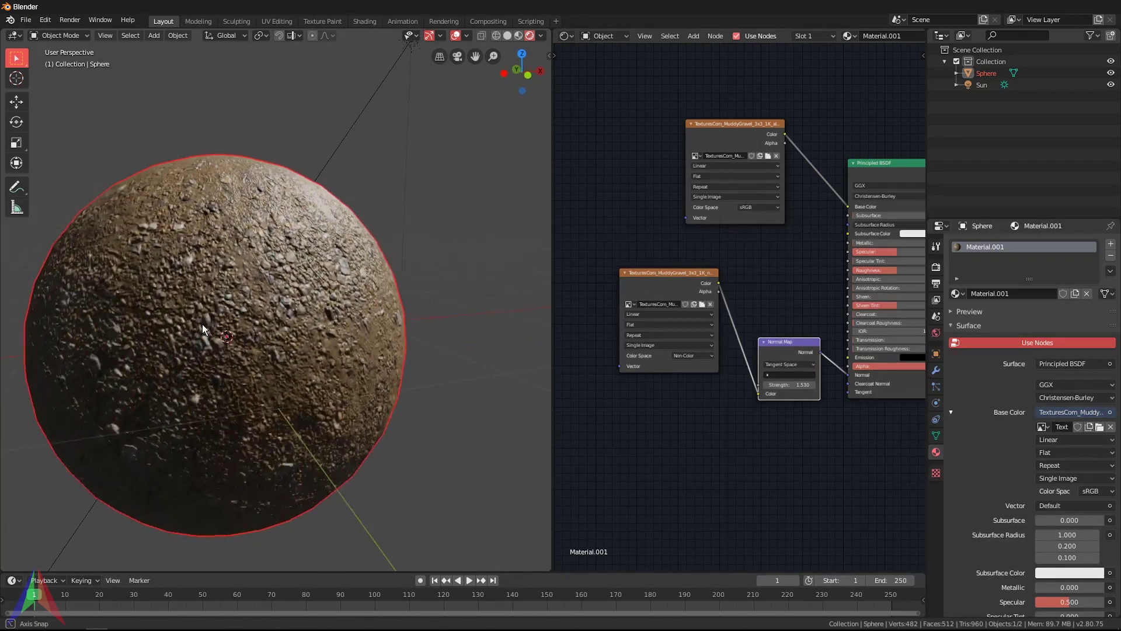
scroll(202, 324, "down", 3)
key("shift+a")
mouse_move(188, 129)
left_click(309, 118)
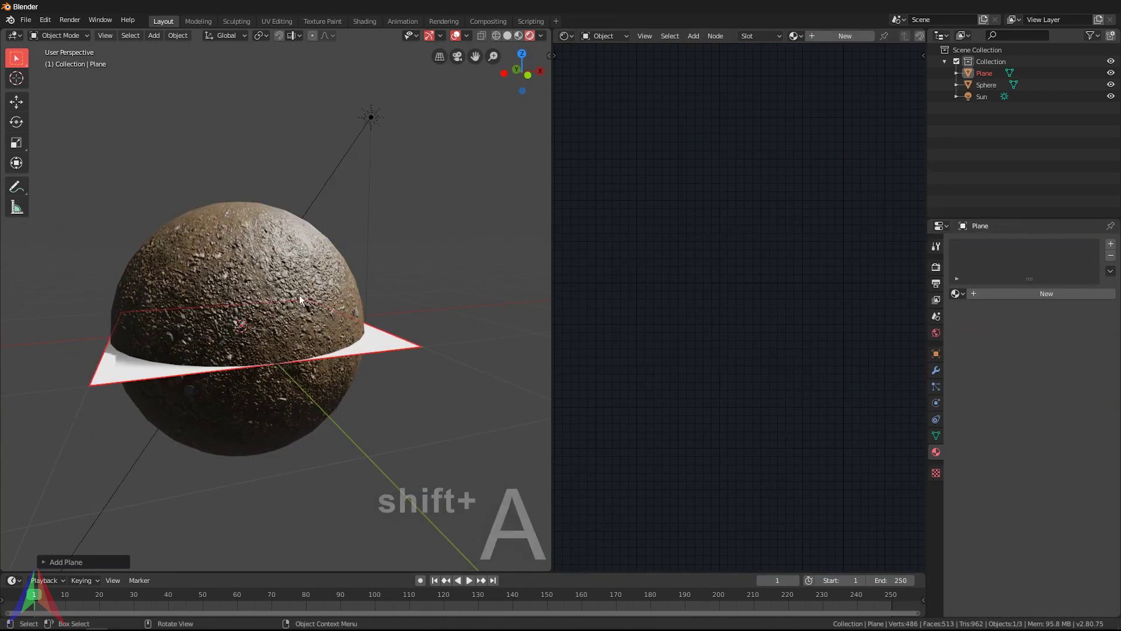
key("s")
left_click(456, 432)
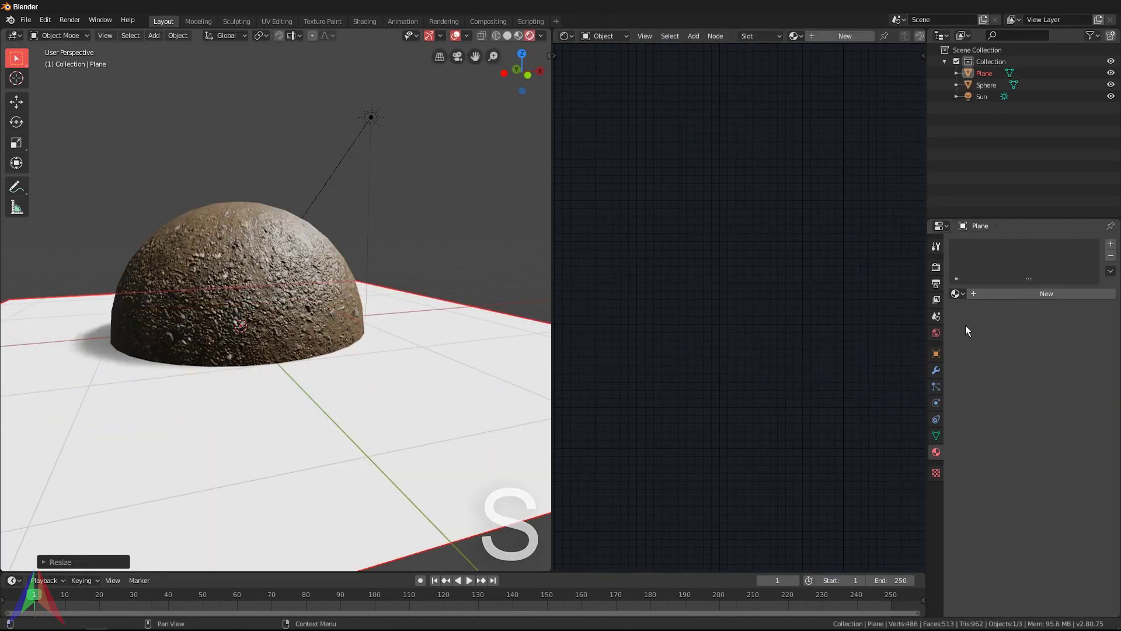
Step: Assign the existing Material.001 to the plane and enlarge the plane further
left_click(956, 294)
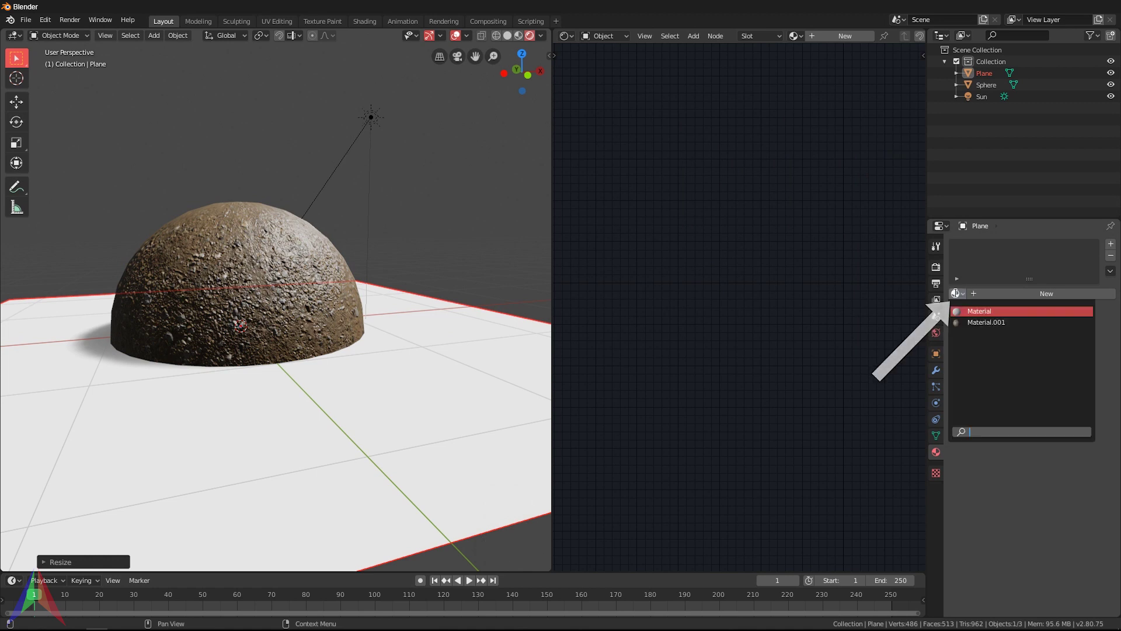
left_click(979, 323)
middle_click_drag(327, 368, 224, 299)
scroll(228, 351, "down", 5)
key("s")
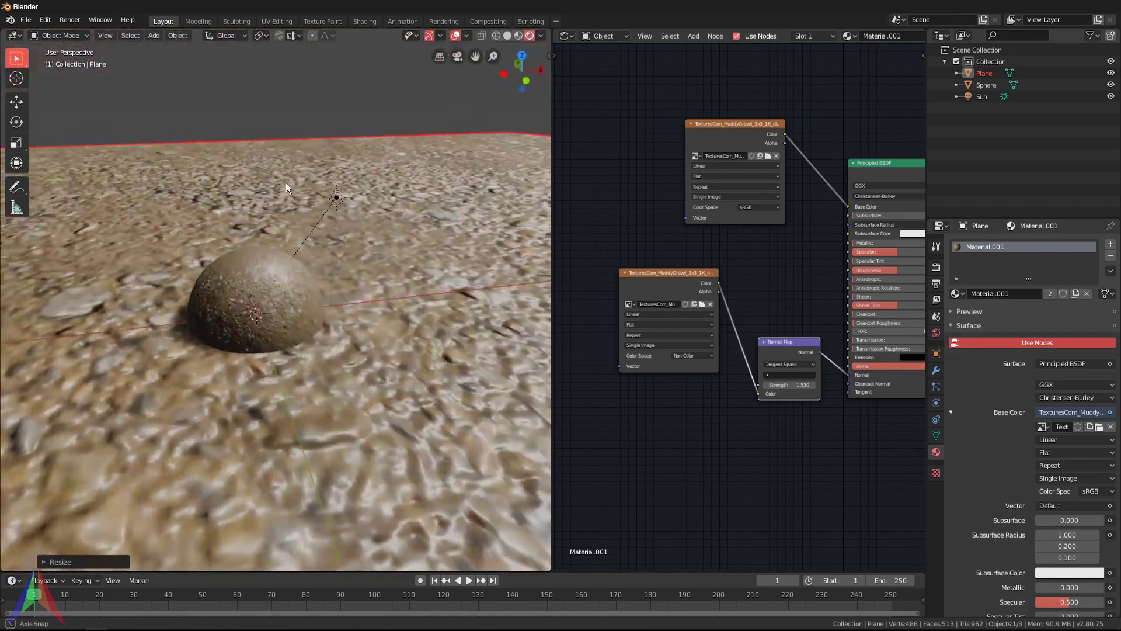
left_click(227, 167)
middle_click_drag(325, 197, 302, 308)
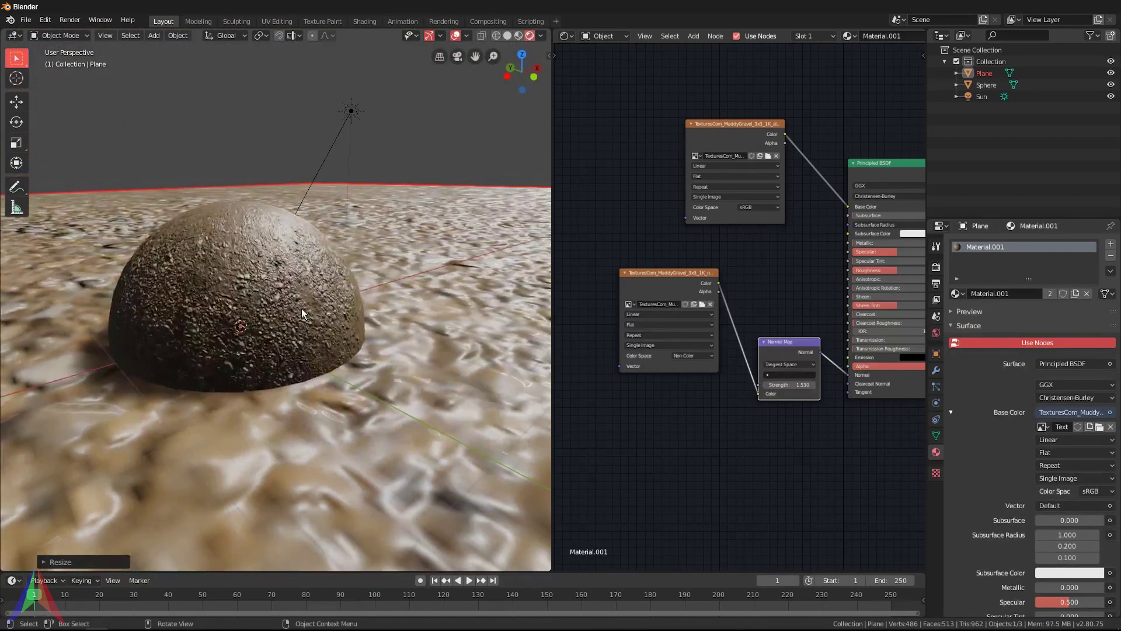
Step: Scale up all of the plane's UVs in the UV Editor to make the gravel texture finer, and return to Object Mode
key("Tab")
left_click(564, 35)
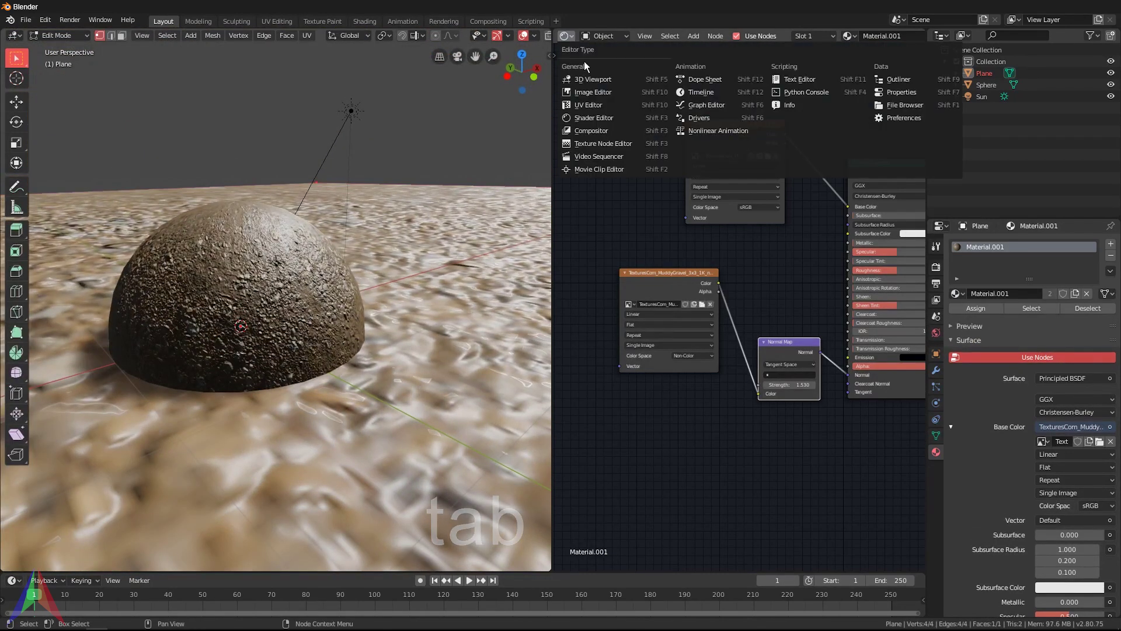
left_click(588, 101)
key("a")
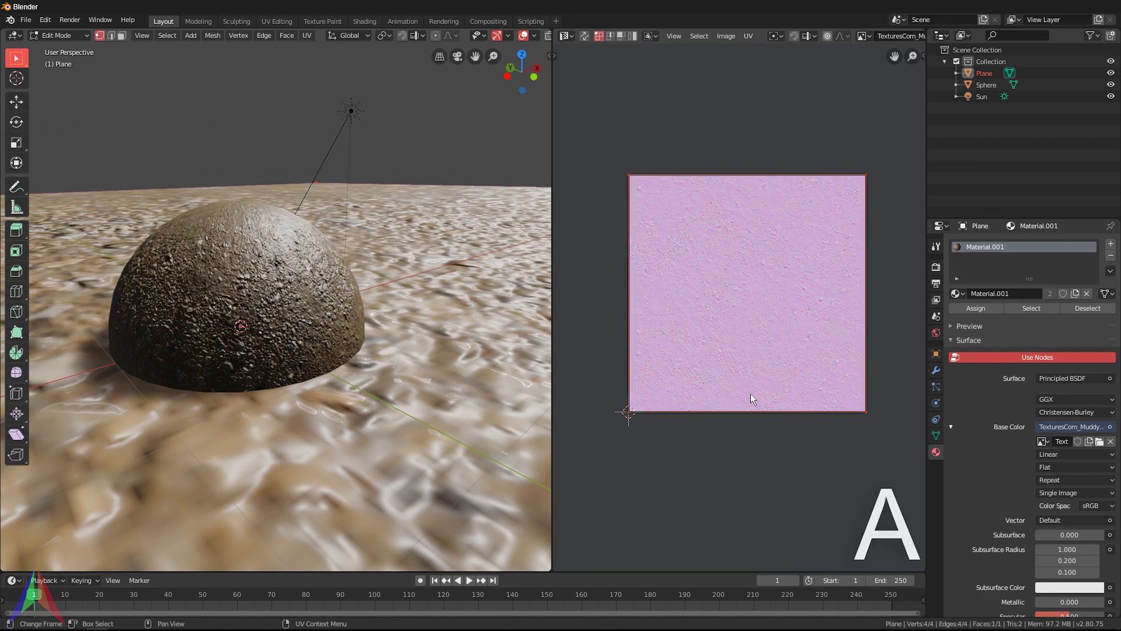
key("s")
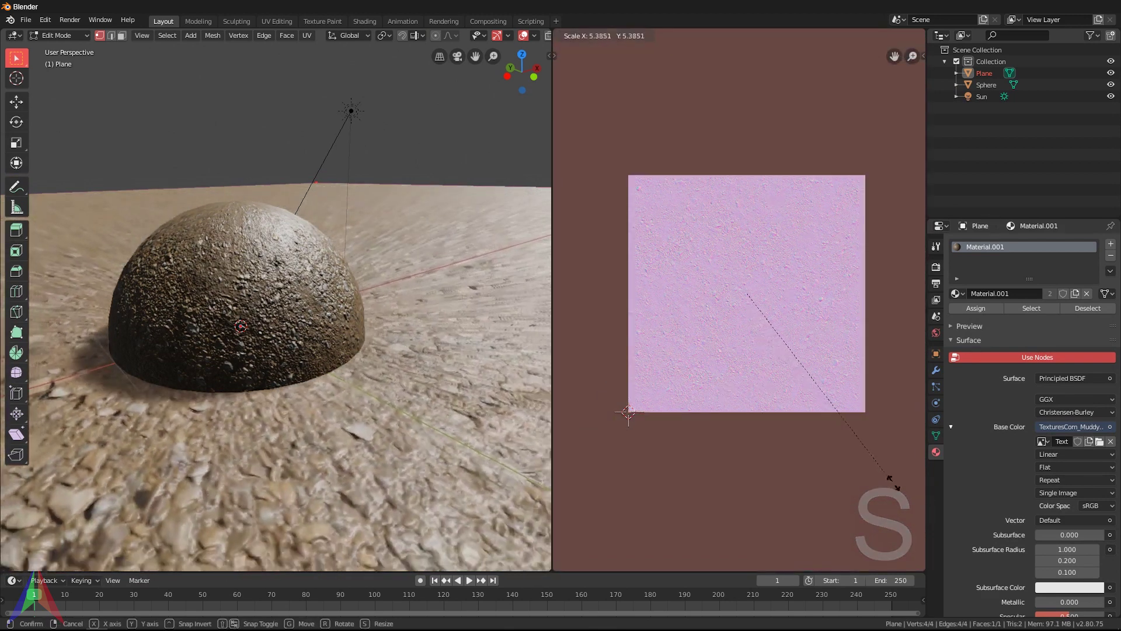
left_click(476, 283)
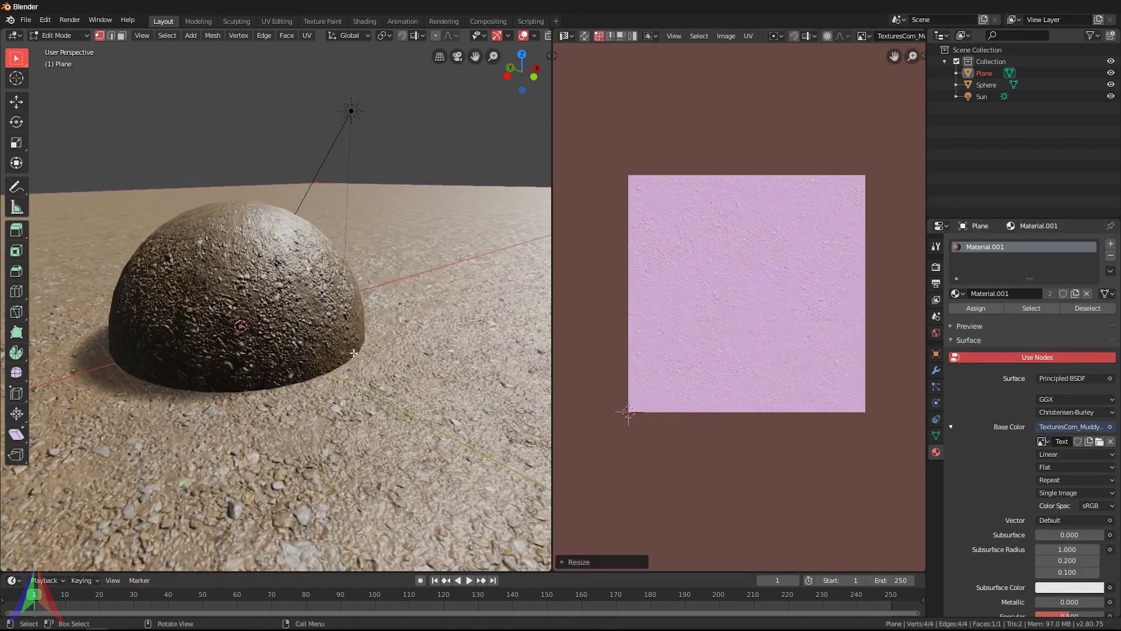
key("s")
right_click(615, 352)
key("Tab")
Step: Switch the UV Editor area back to the Shader Editor and bring up the choice of nodes to add to Material.001
middle_click_drag(294, 288, 211, 289)
scroll(141, 269, "up", 3)
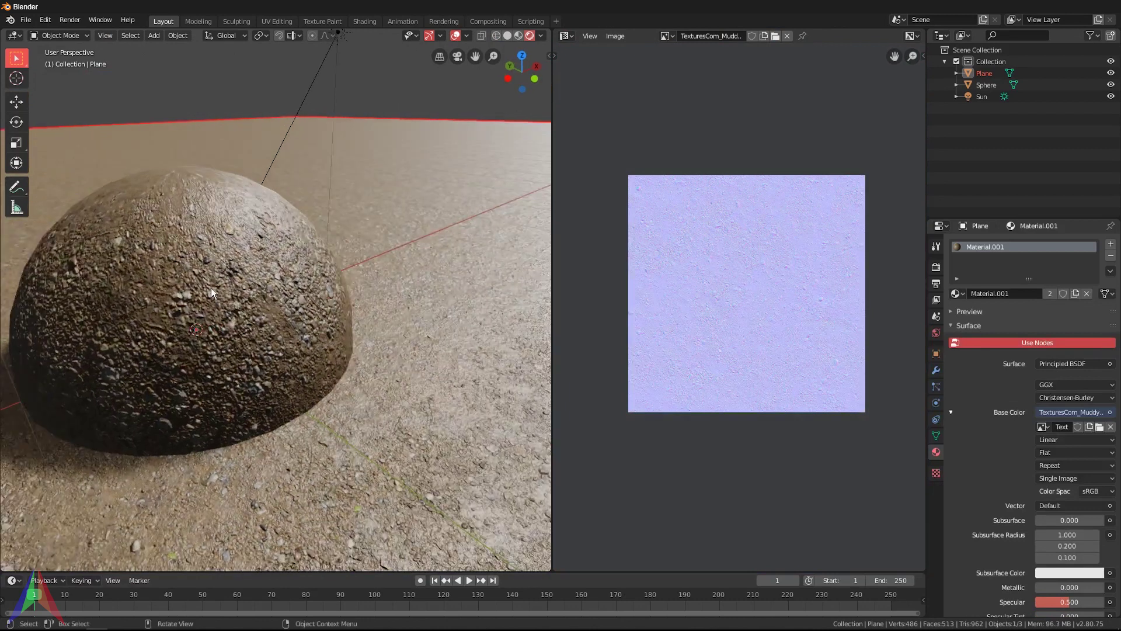
left_click(566, 36)
left_click(595, 117)
scroll(762, 339, "down", 2)
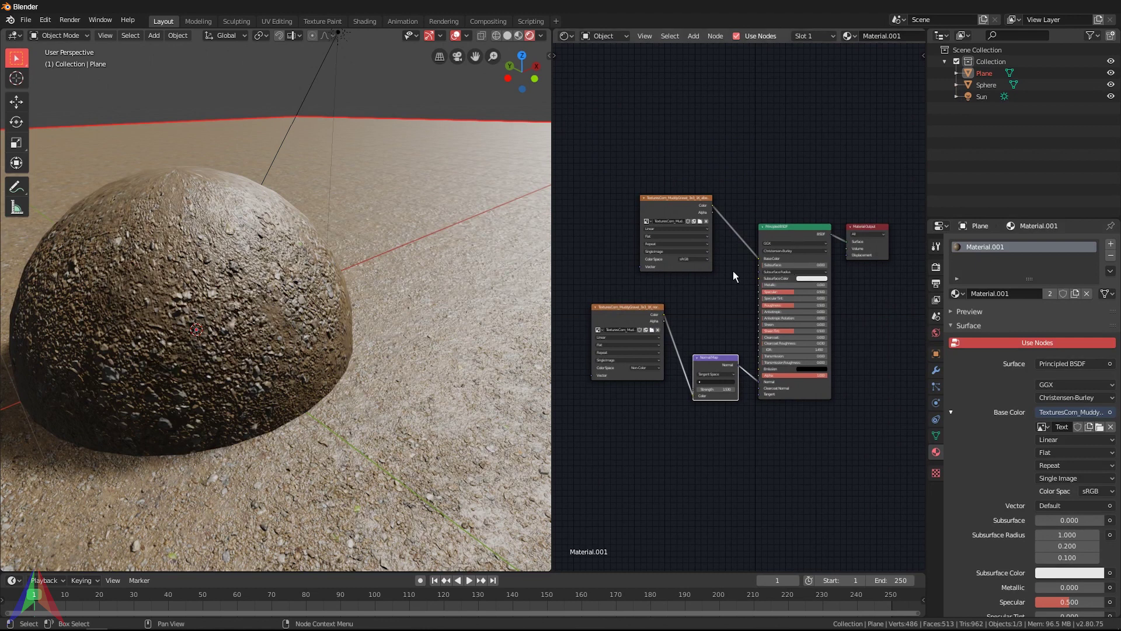
key("shift+a")
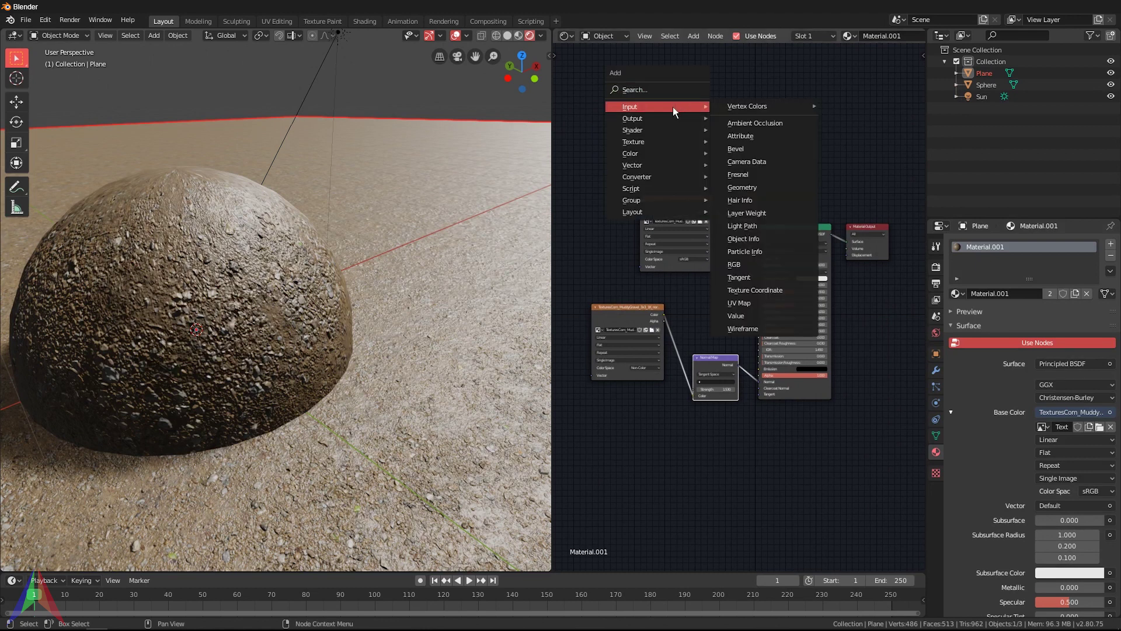